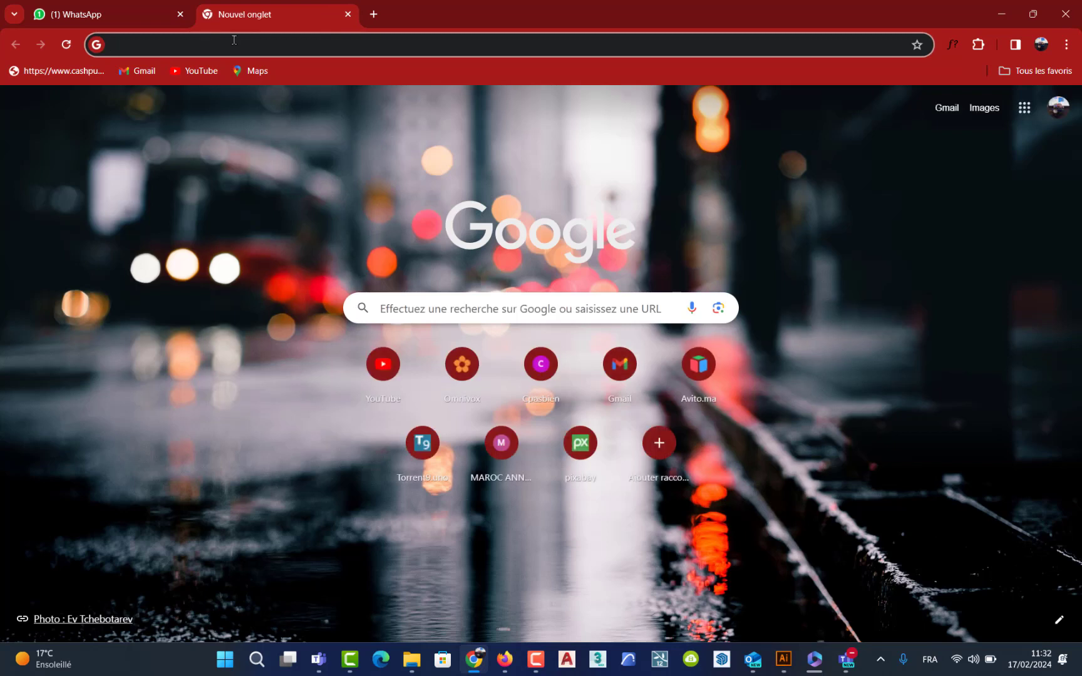
Step: Search the web for DAFONT and open the French DaFont home page
click(234, 40)
text(DAFONT)
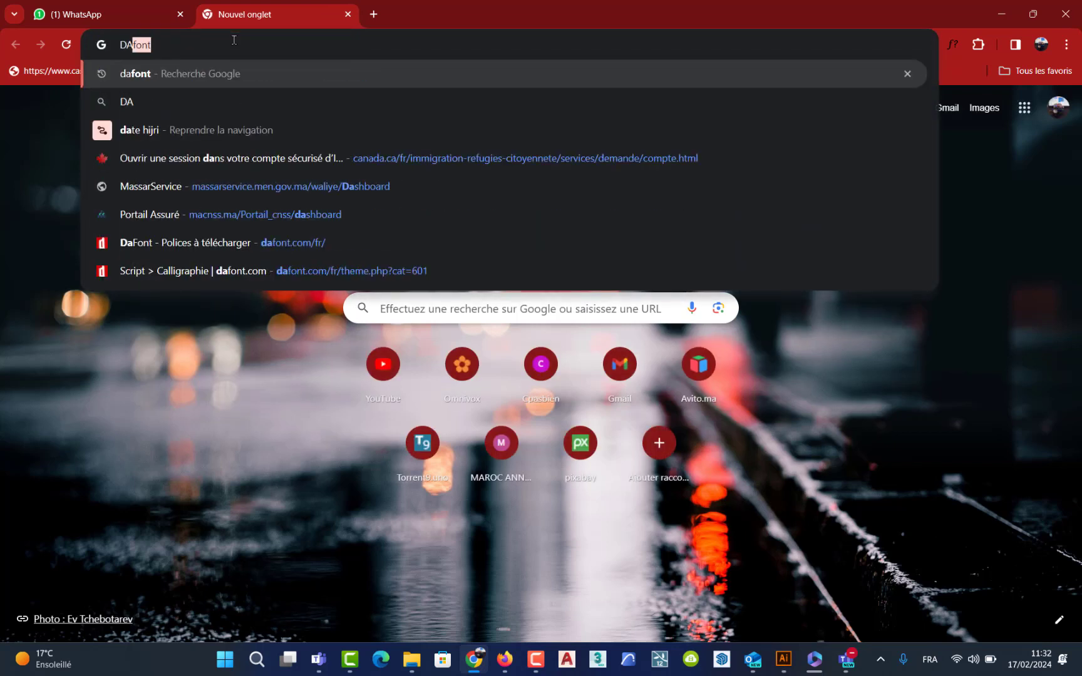
key(Return)
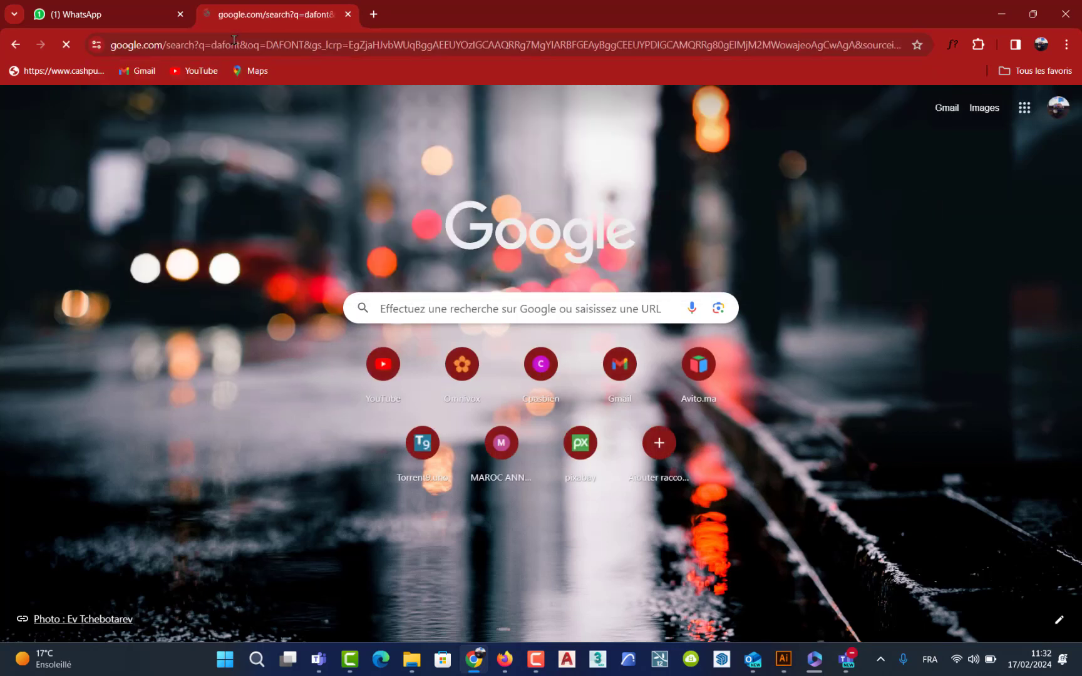
click(179, 234)
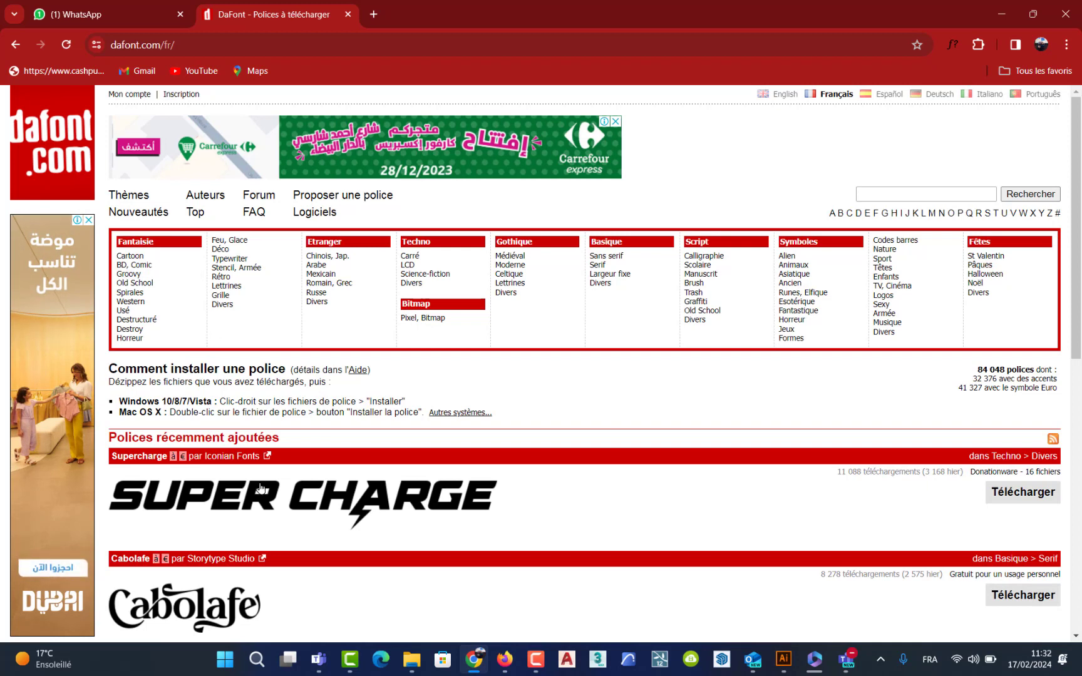
Step: Open the Cabolafe font page from the recently added fonts and download the font
scroll(261, 489, down, 1)
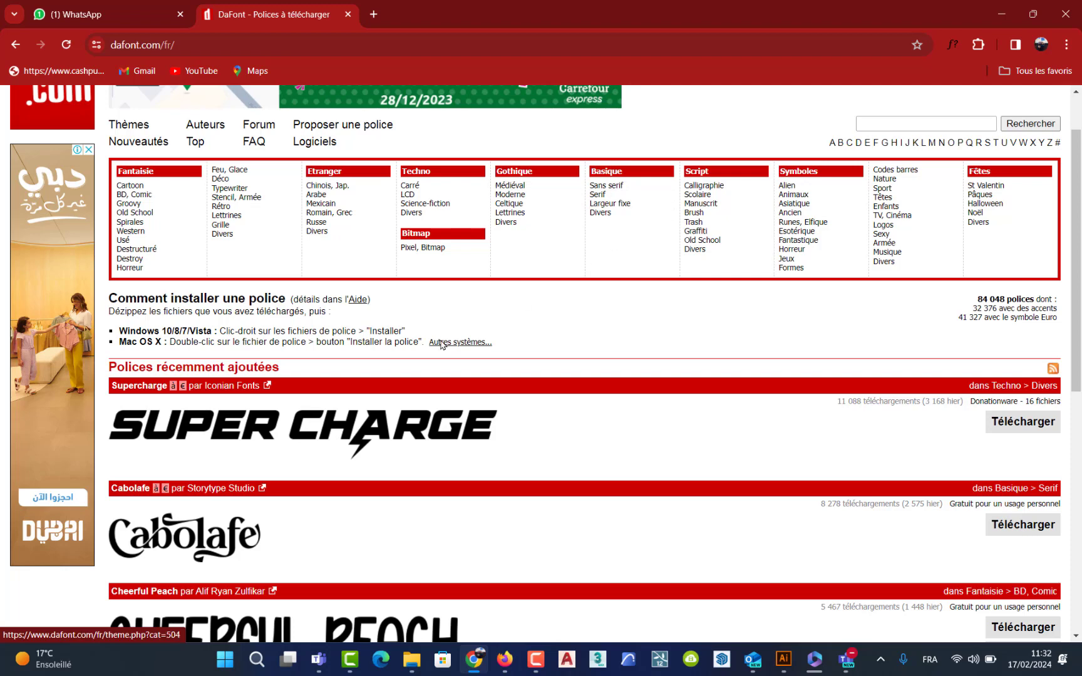
click(175, 526)
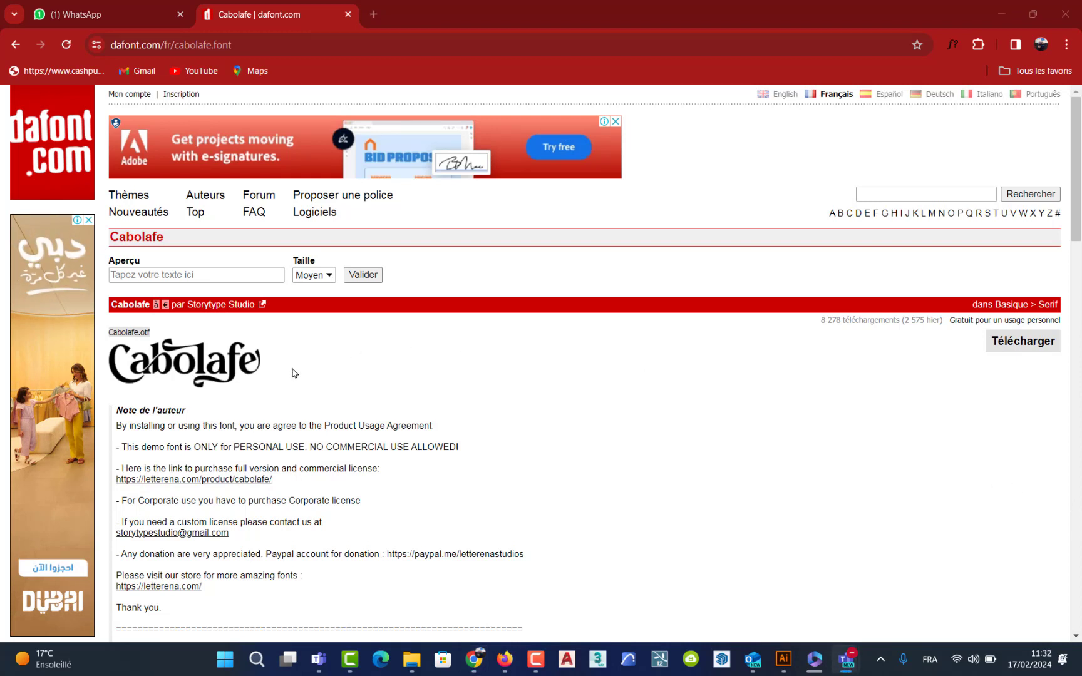
click(1041, 346)
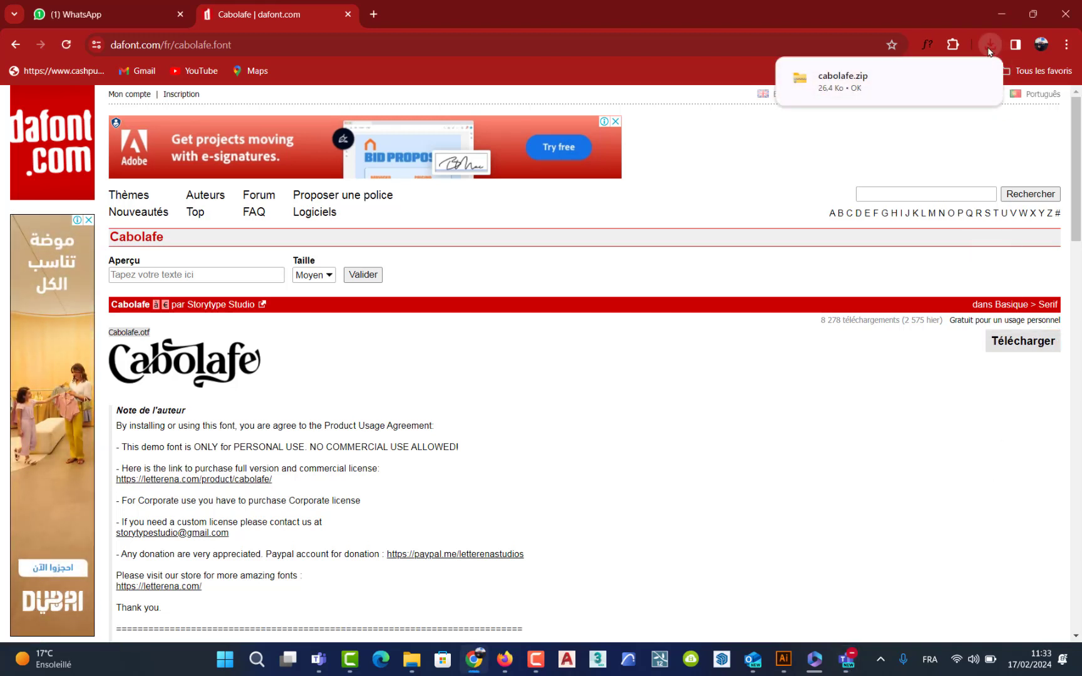
Step: Preview Cabolafe.otf from the downloaded cabolafe.zip, close the preview, and switch to Adobe Illustrator
click(950, 80)
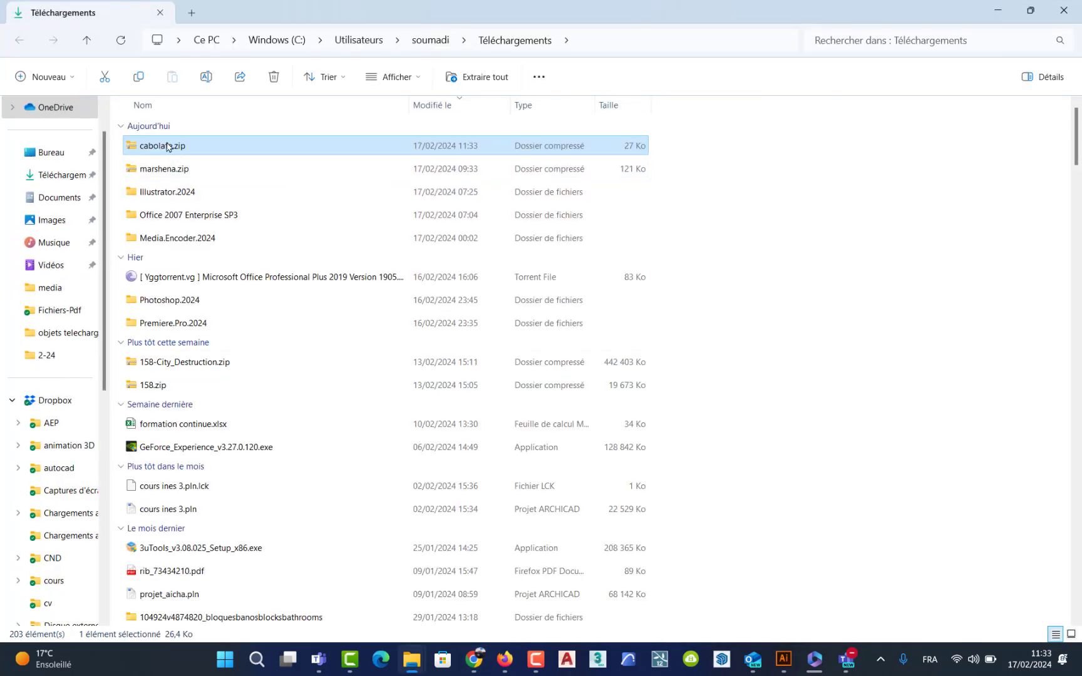
double_click(167, 145)
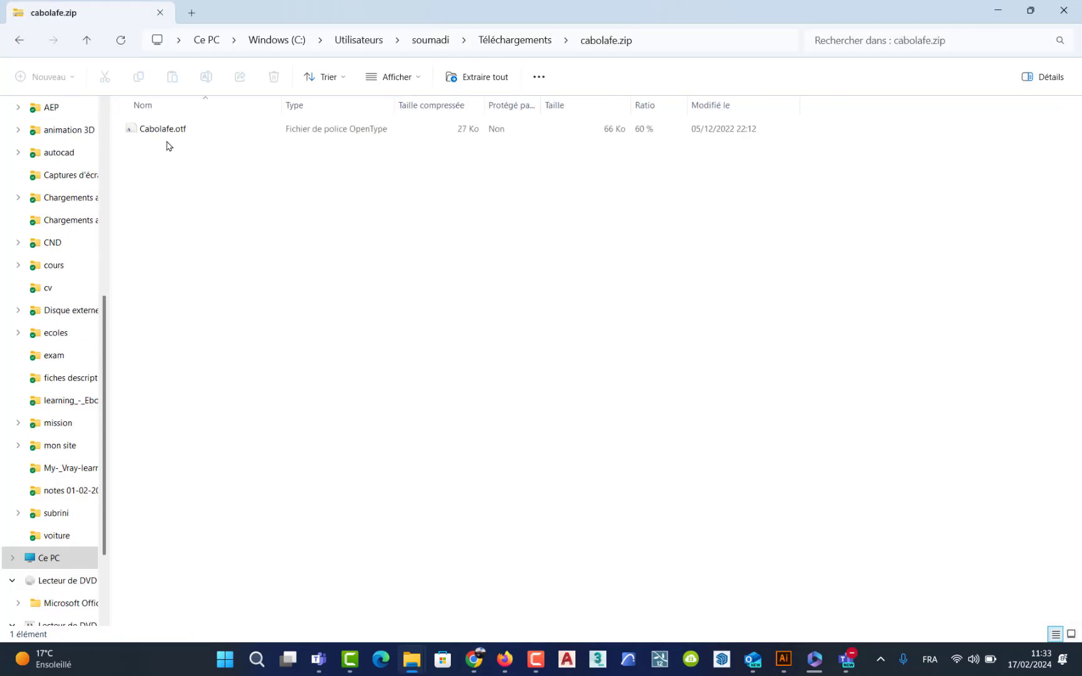
double_click(167, 129)
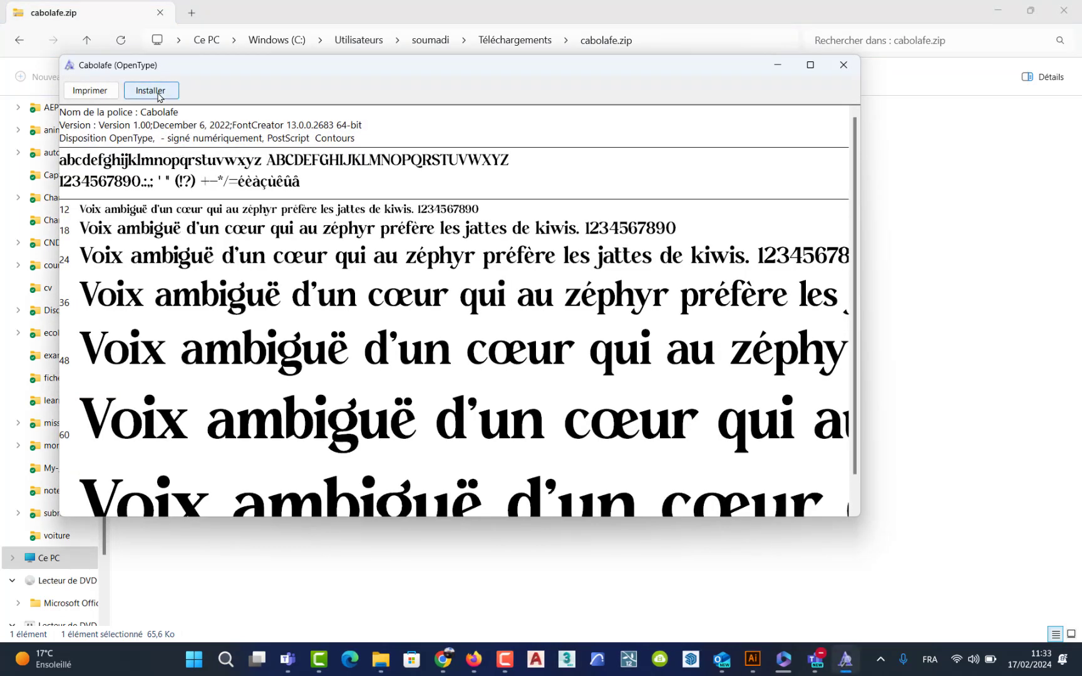
click(843, 65)
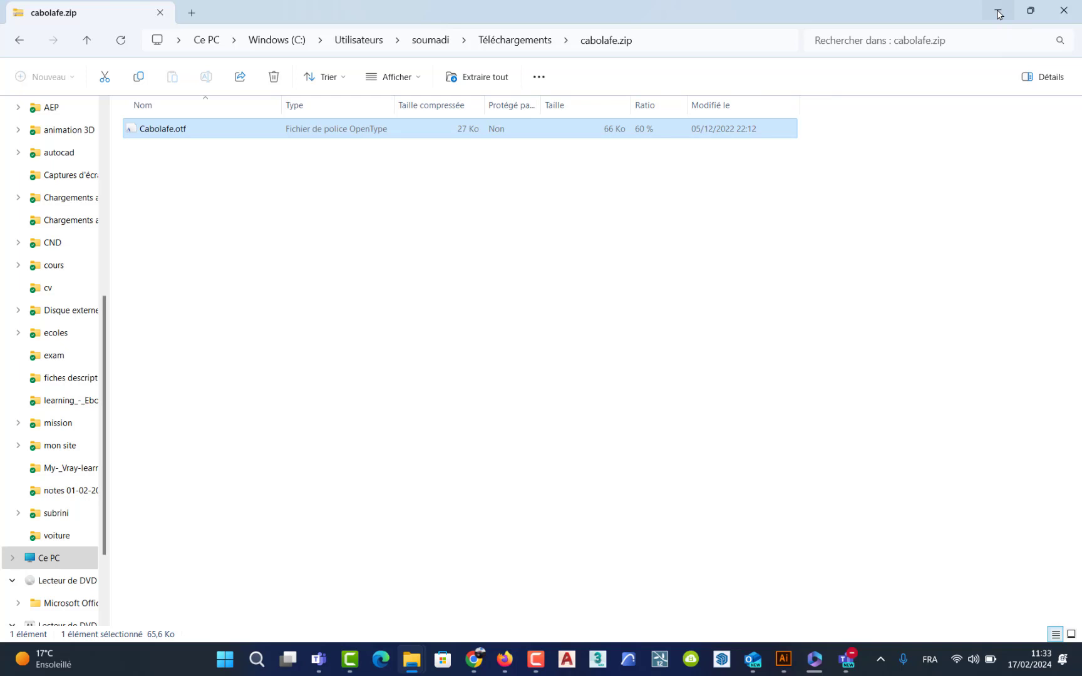
click(998, 13)
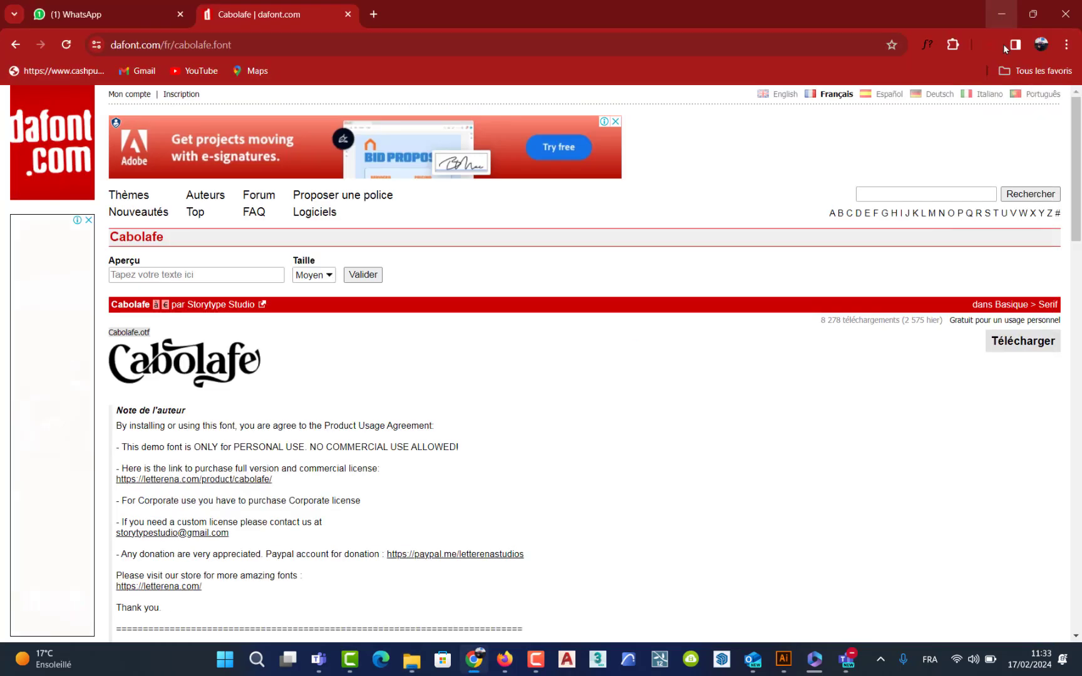
click(993, 11)
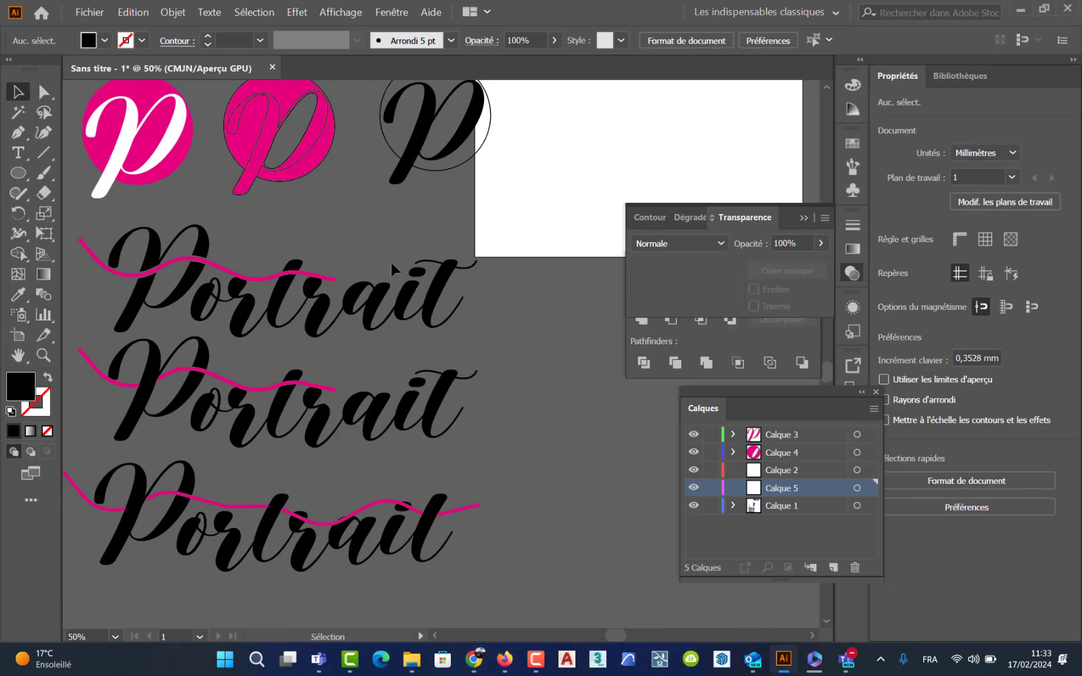
Step: Move the large "Portrait" text at the artboard's upper edge down onto the white page
drag(399, 263, 348, 413)
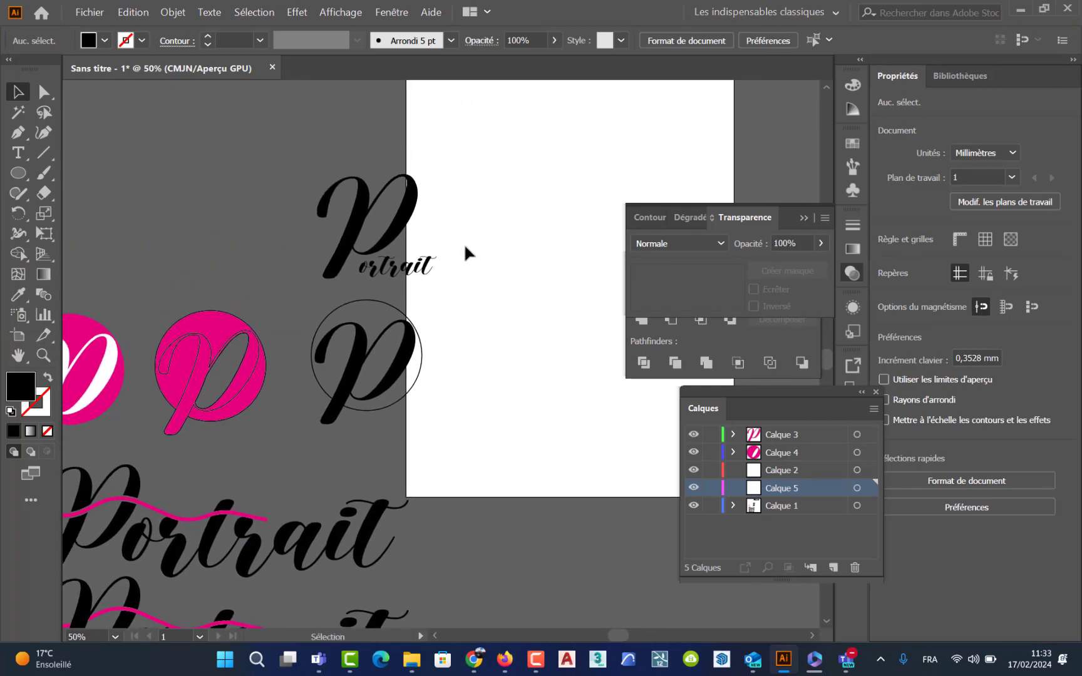
scroll(469, 251, down, 4)
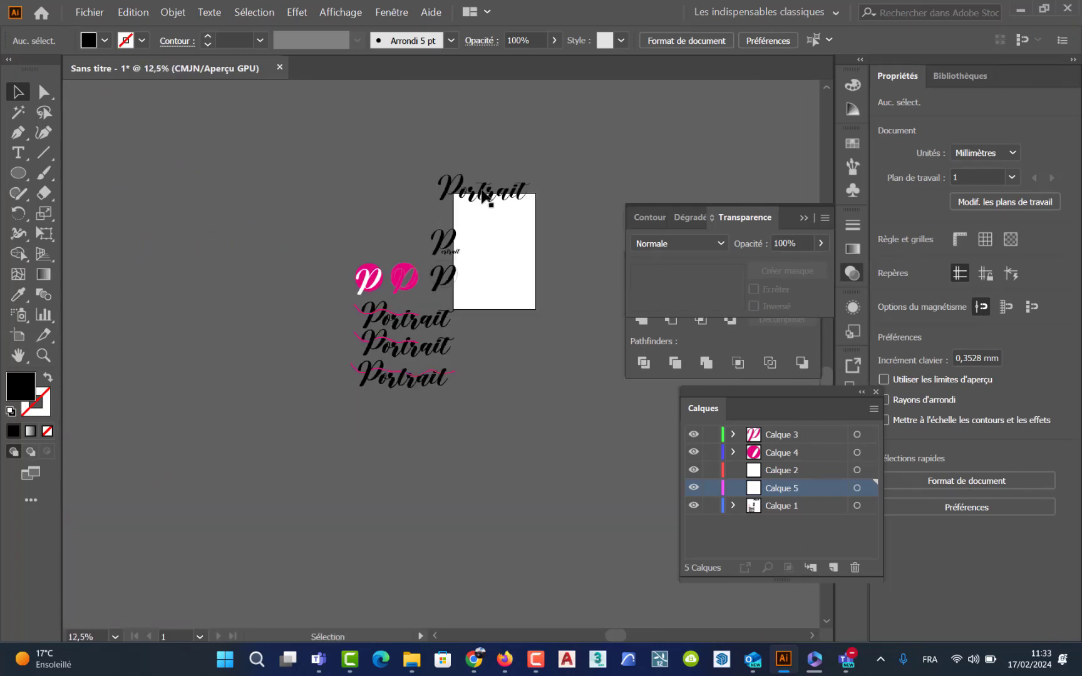
click(500, 197)
drag(500, 197, 293, 231)
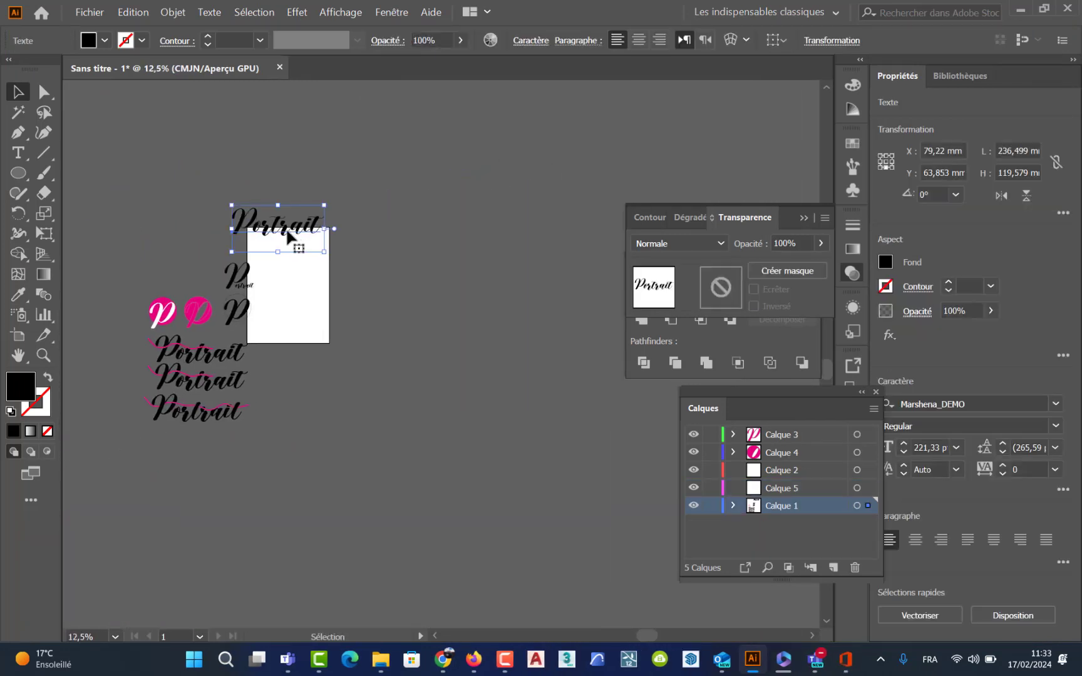
scroll(294, 236, up, 4)
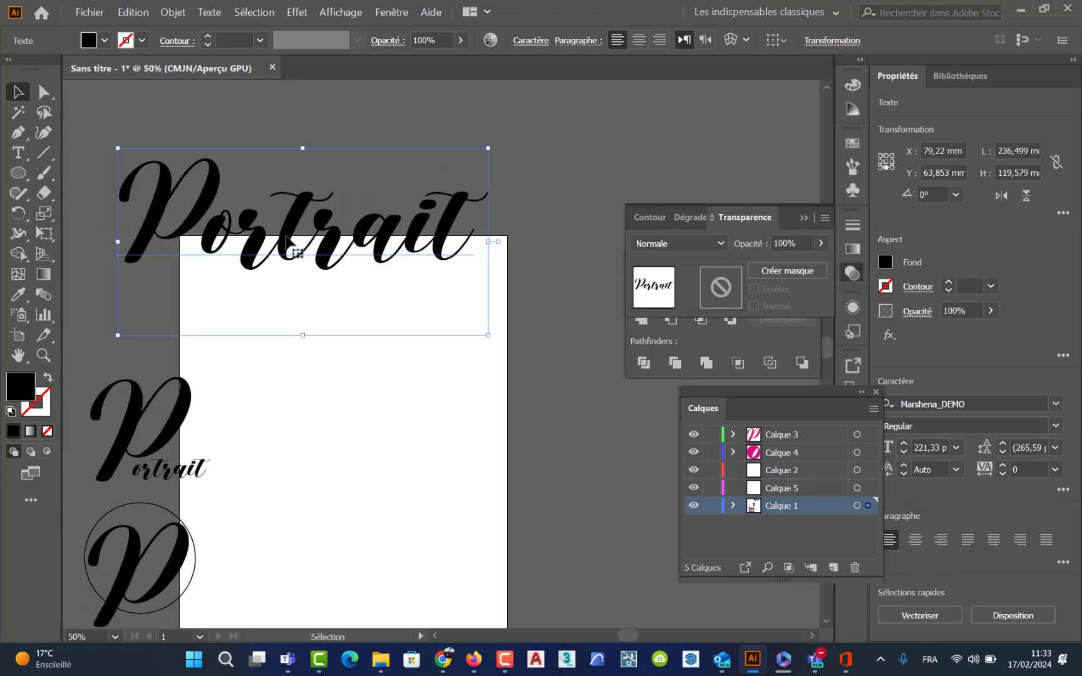
drag(292, 240, 381, 172)
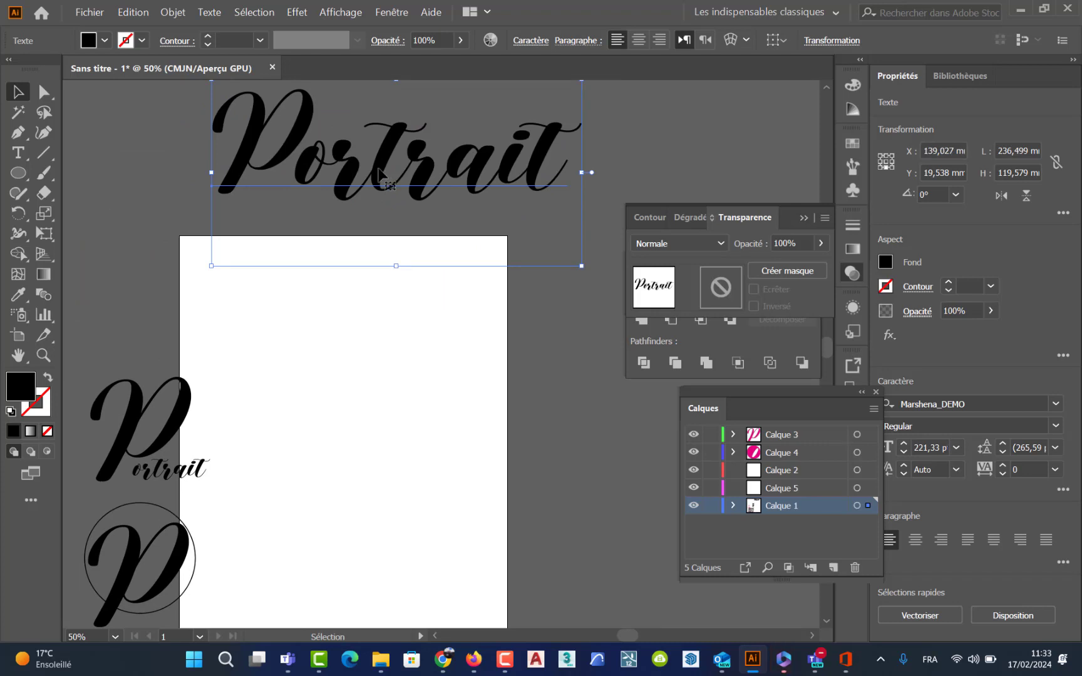
drag(379, 171, 458, 256)
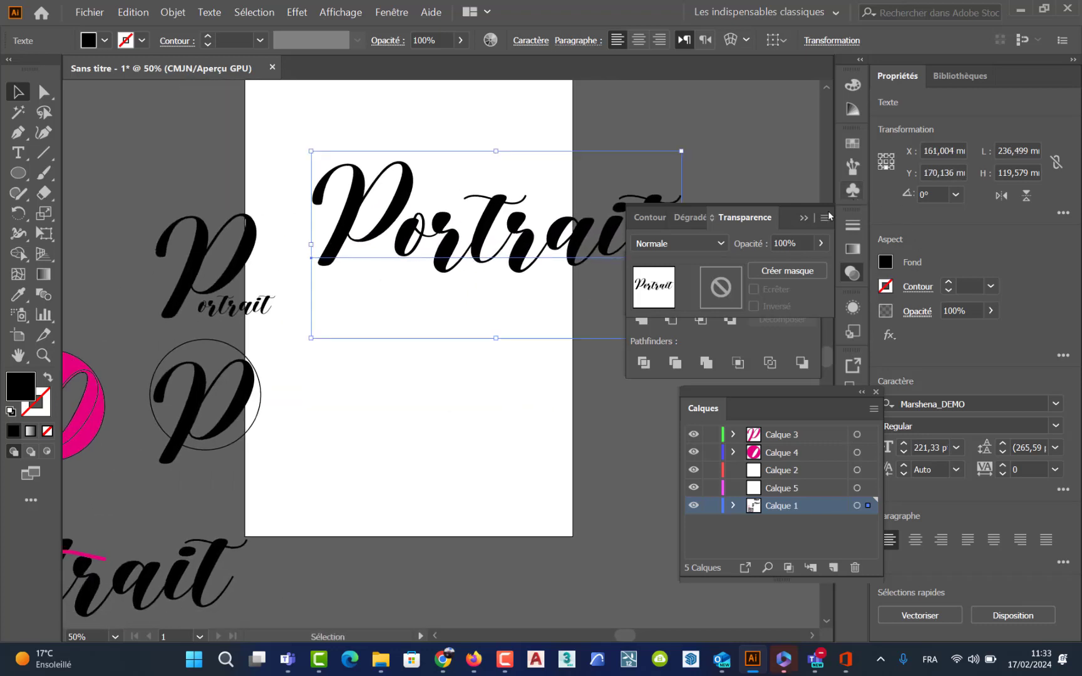
Step: Convert the large "Portrait" text to outlines and shift it slightly lower on the page, clearing the floating panels covering it
click(801, 218)
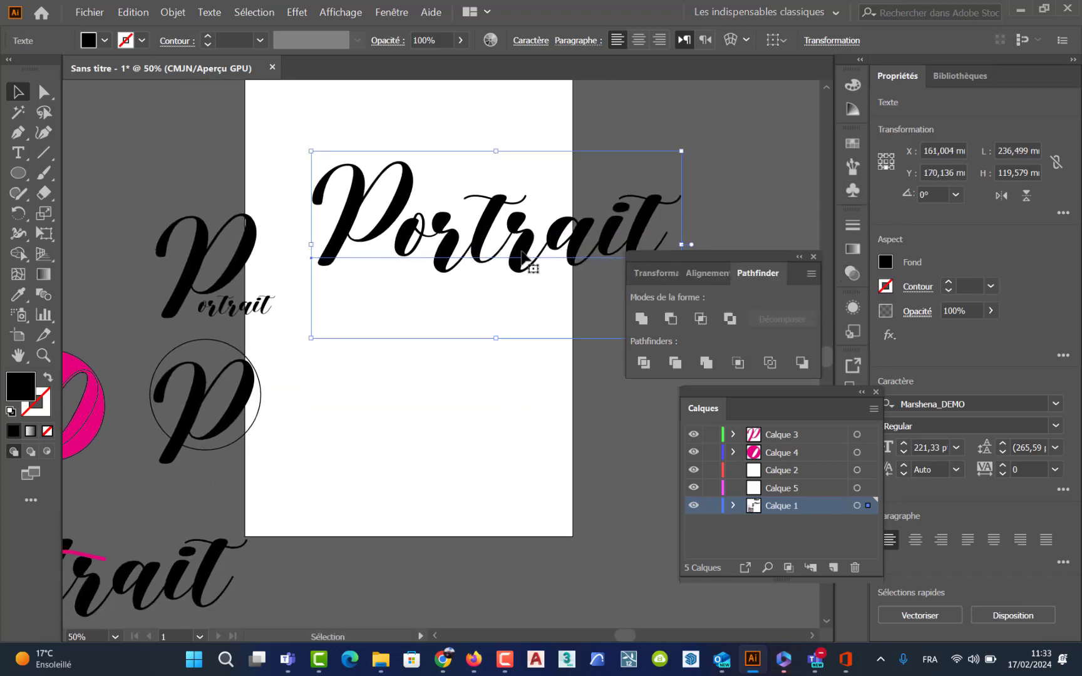
click(813, 258)
right_click(483, 234)
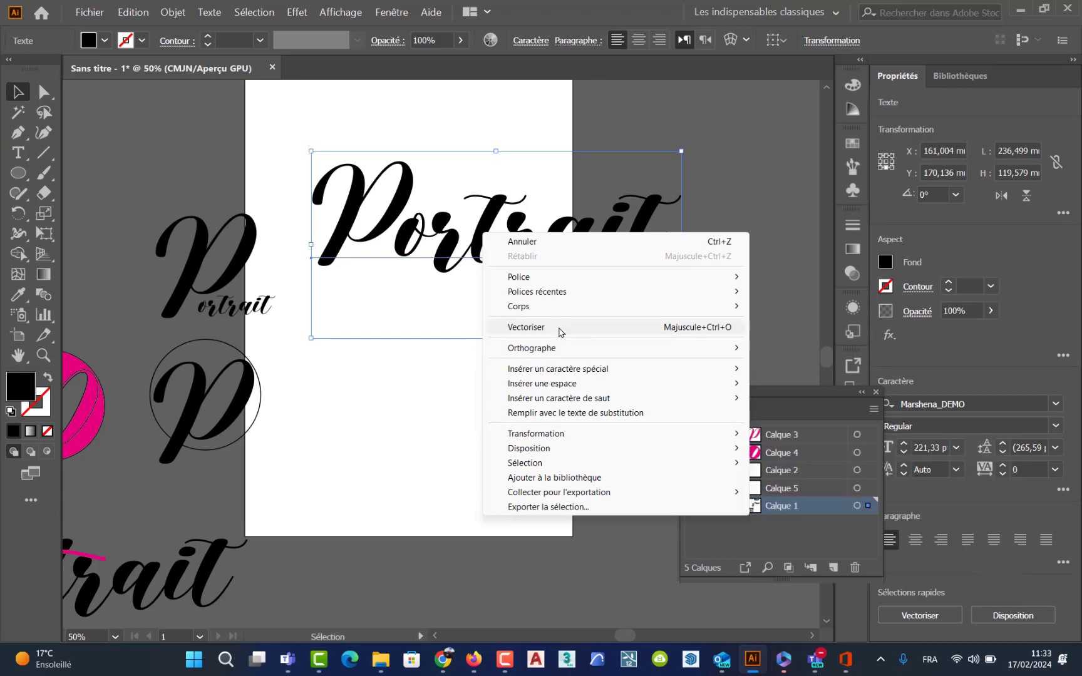
click(526, 327)
drag(483, 235, 510, 302)
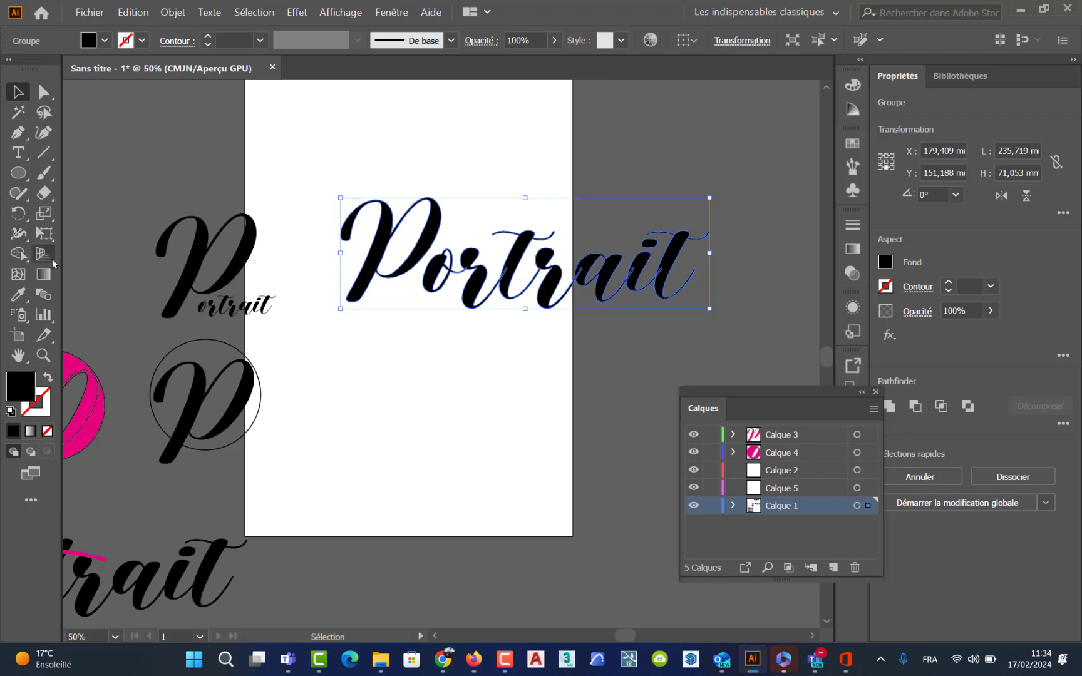
Step: Apply a linear gradient fill to the outlined "Portrait" group and set its starting colour stop to light blue
click(855, 249)
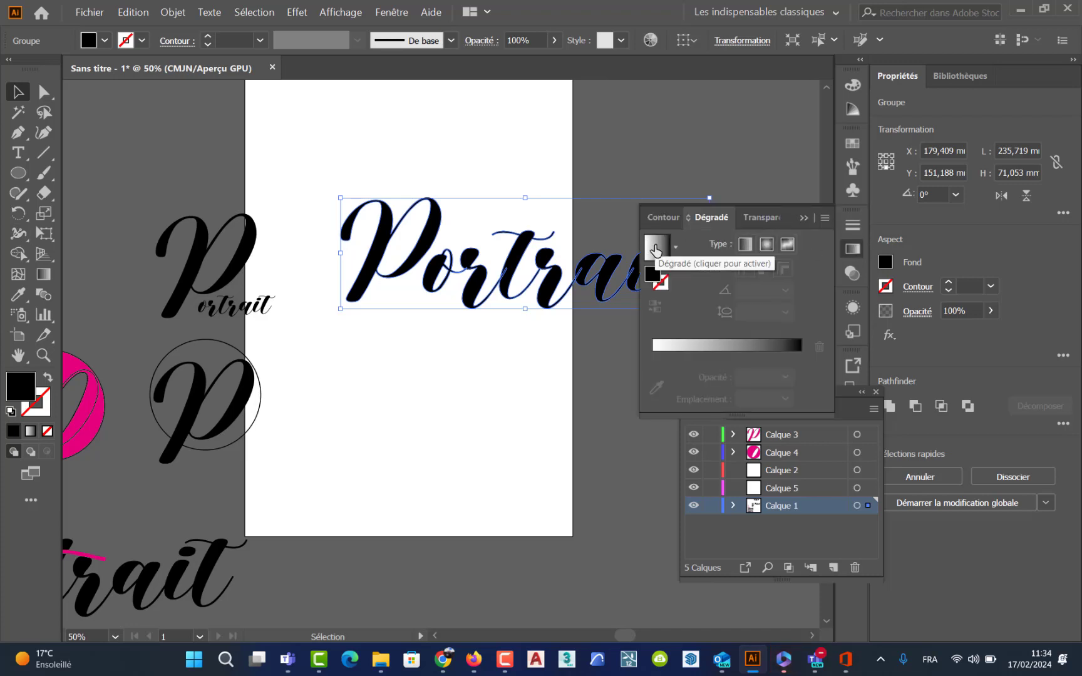
click(651, 247)
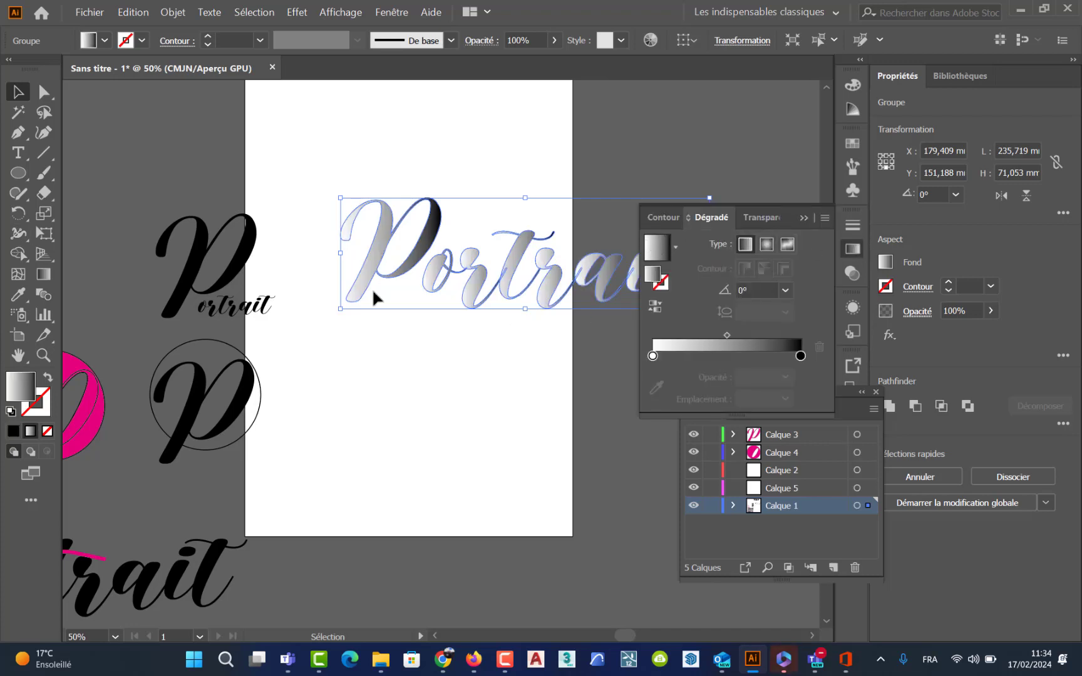
click(654, 355)
double_click(653, 356)
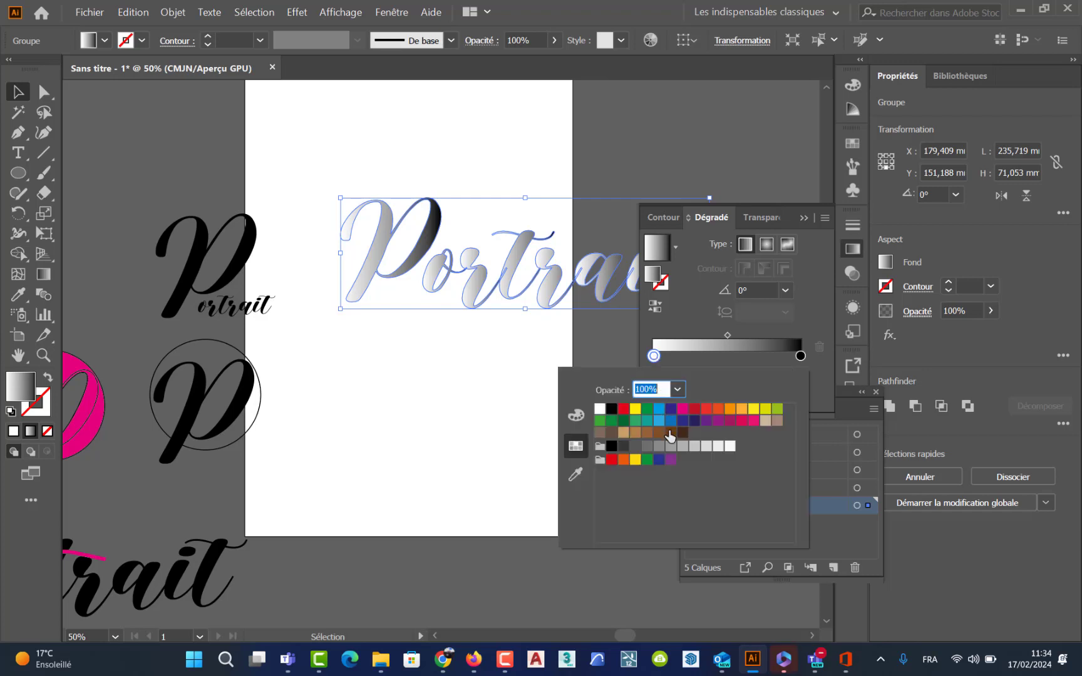
click(658, 421)
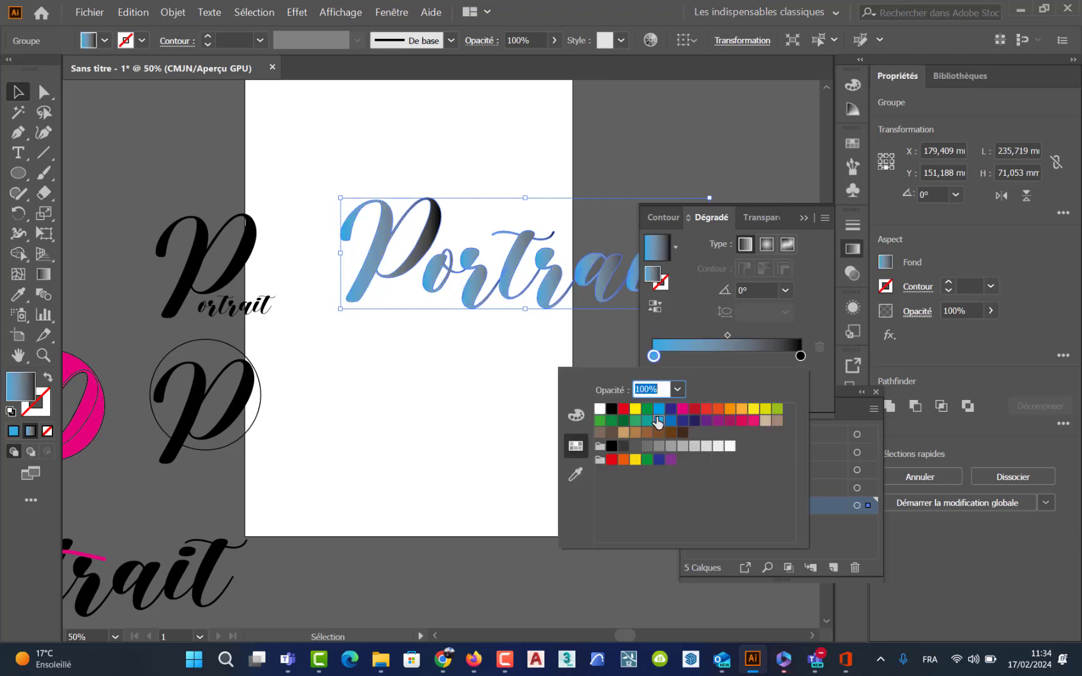
Step: Set the gradient's ending colour stop to dark indigo blue
click(799, 358)
click(800, 356)
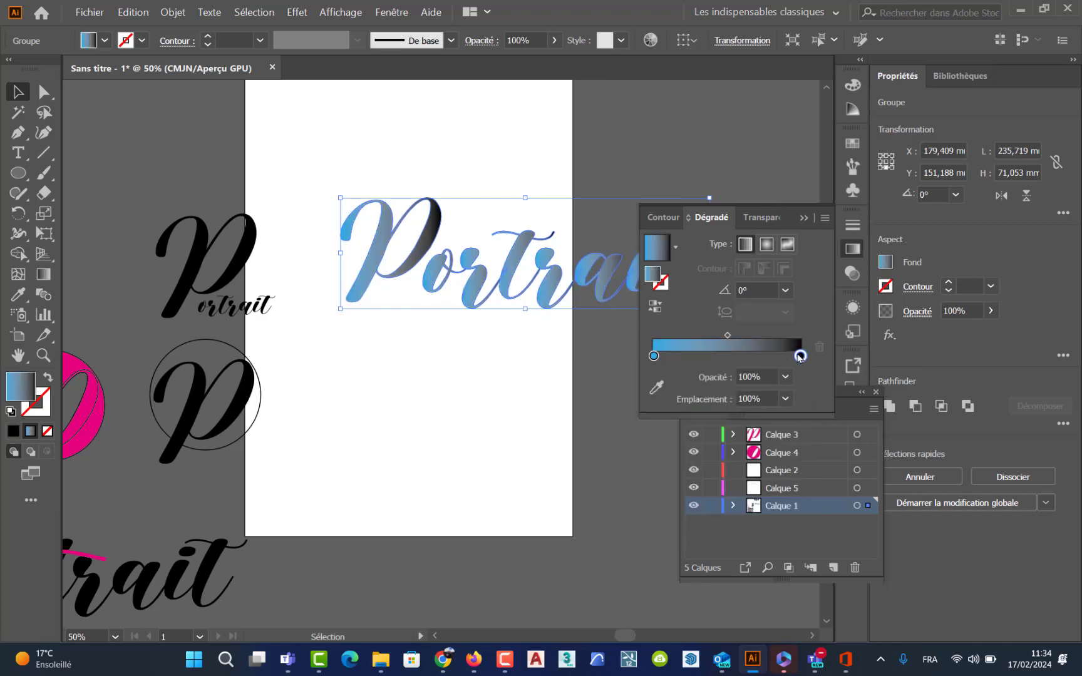
double_click(800, 355)
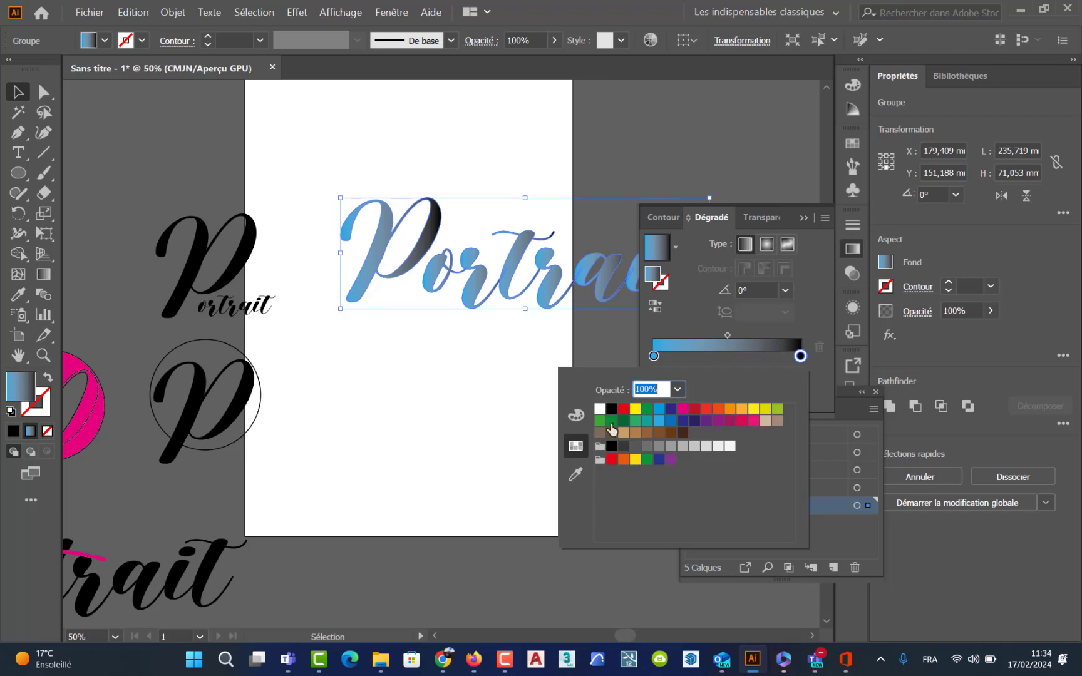
click(714, 421)
click(671, 409)
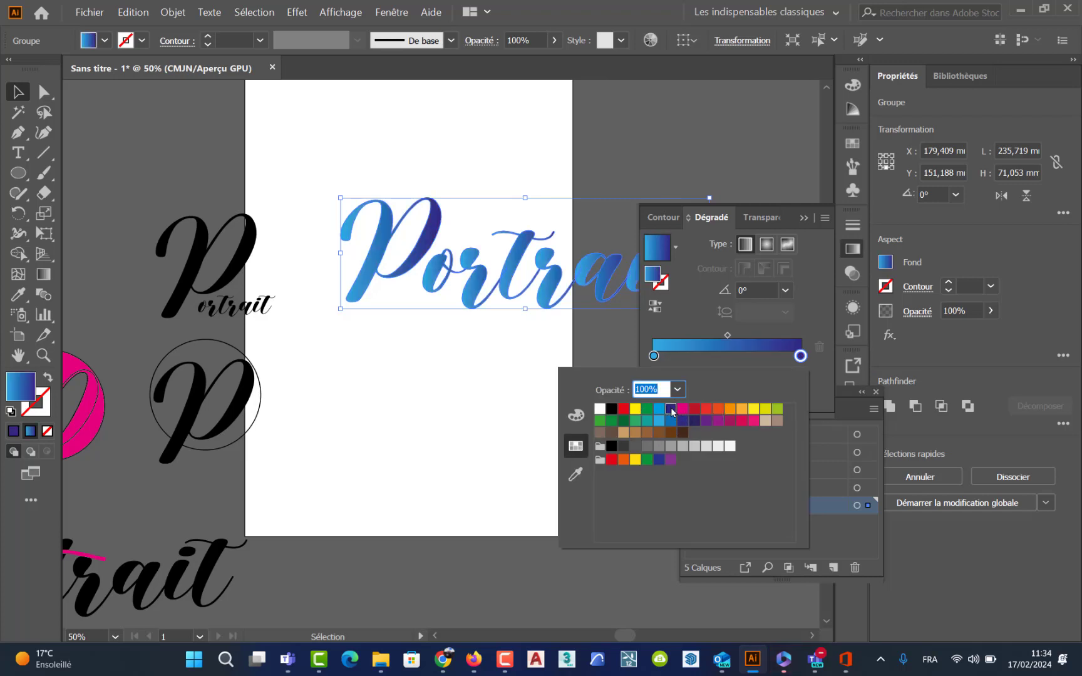
click(810, 312)
Step: Add a white colour stop at about 56% along the gradient and collapse the gradient settings
click(736, 358)
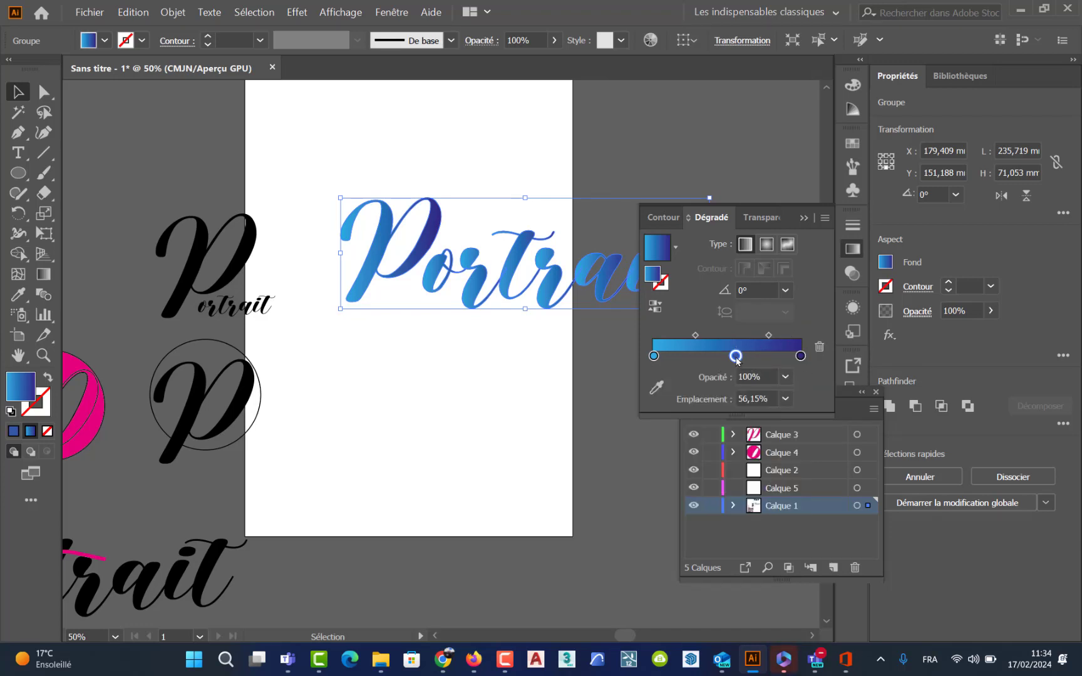
double_click(736, 356)
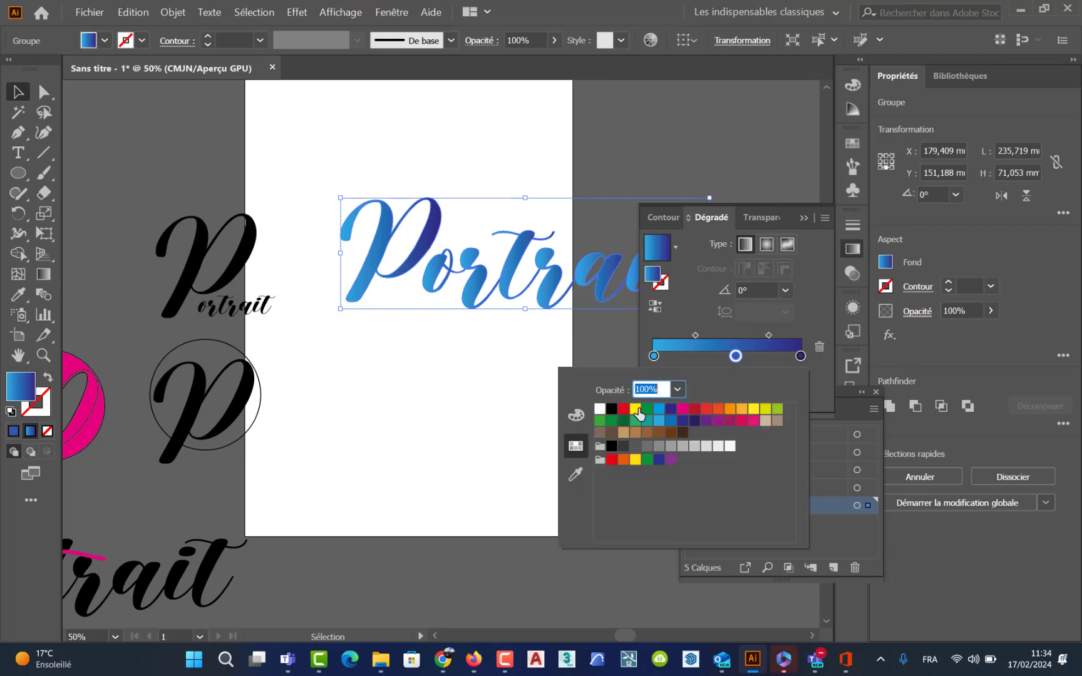
click(599, 409)
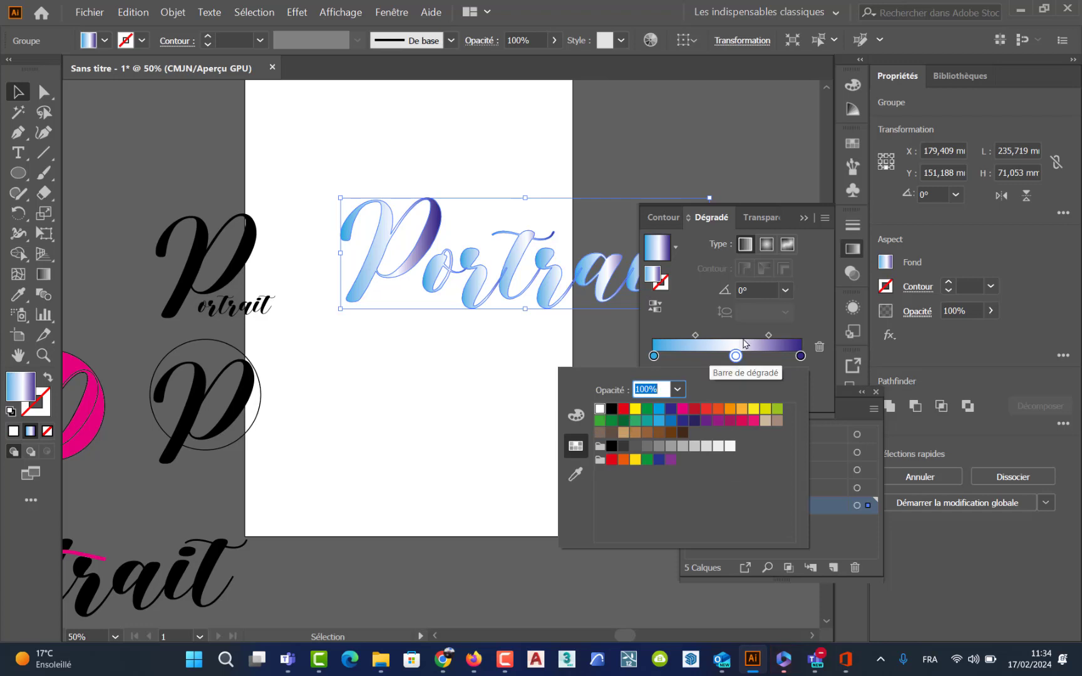
click(814, 294)
click(802, 218)
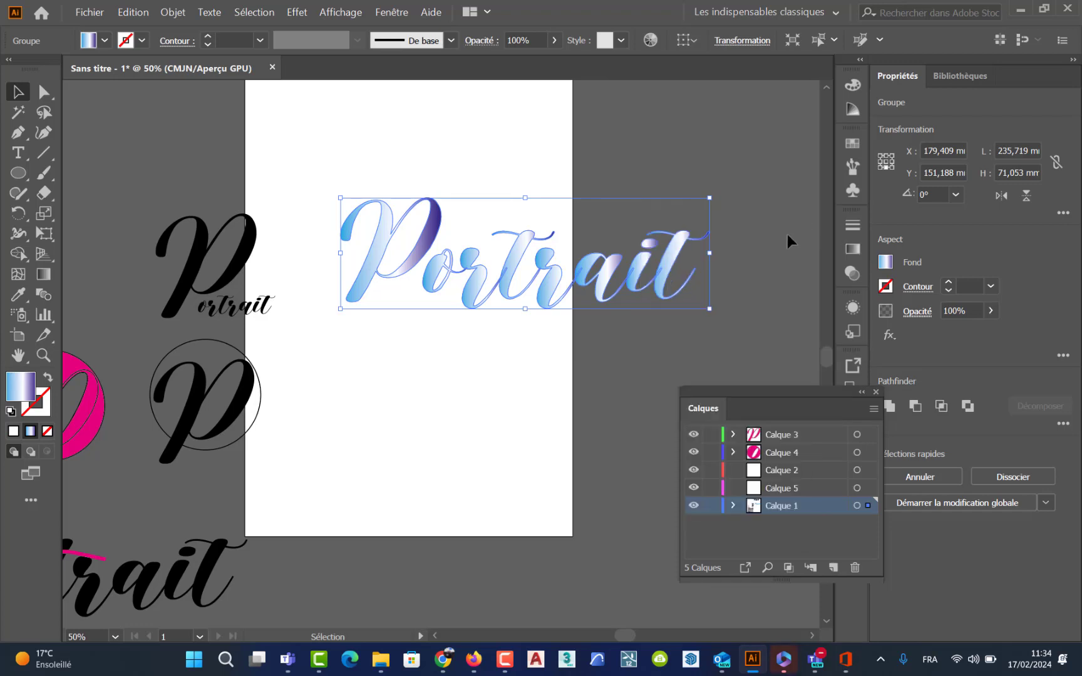
Step: Ungroup the gradient-filled "Portrait" lettering and select its second "r" on its own
right_click(504, 269)
click(515, 377)
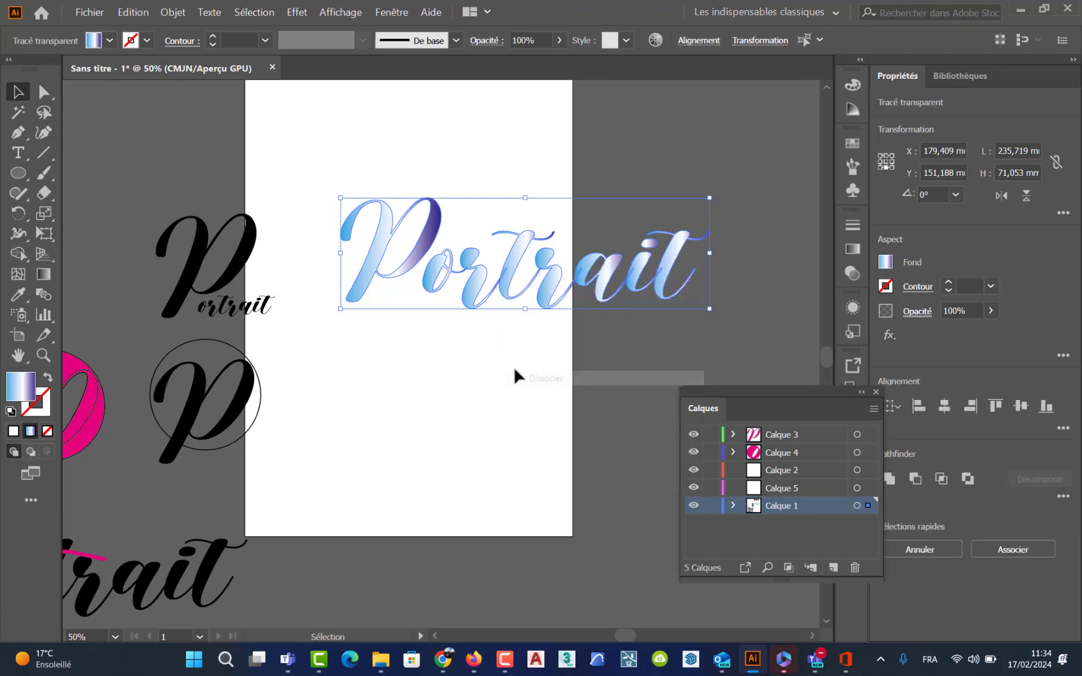
click(734, 209)
drag(547, 302, 483, 327)
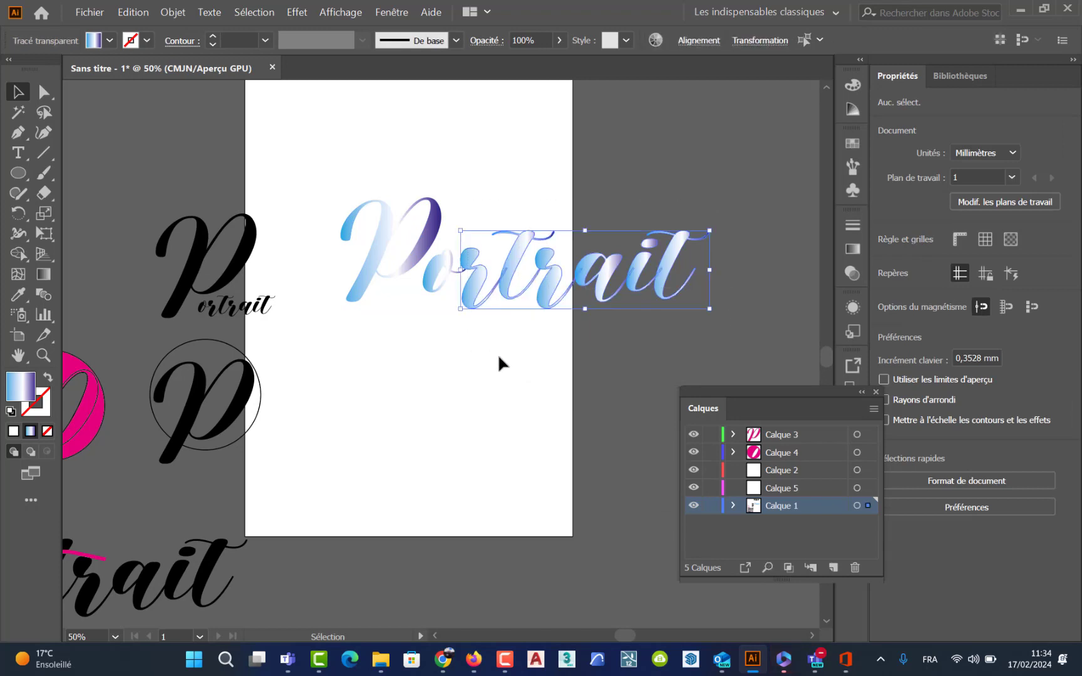
click(539, 338)
click(544, 281)
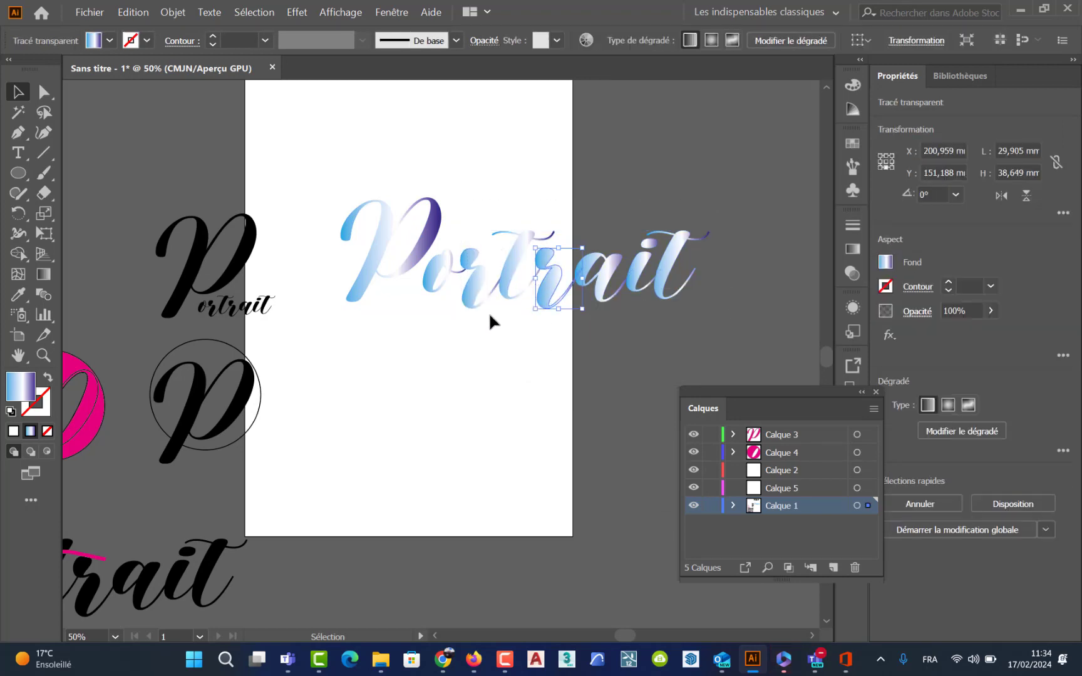
Step: Undo the ungrouping of the "Portrait" lettering and move the whole group about 1 mm to the right
key(ctrl+z)
click(488, 331)
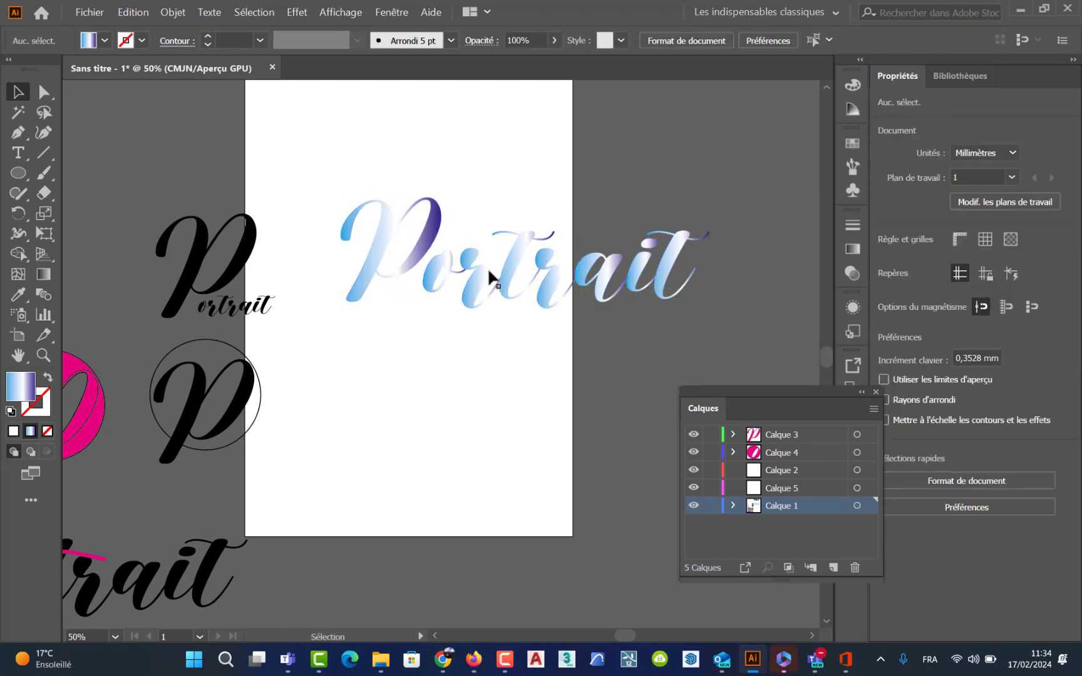
click(510, 268)
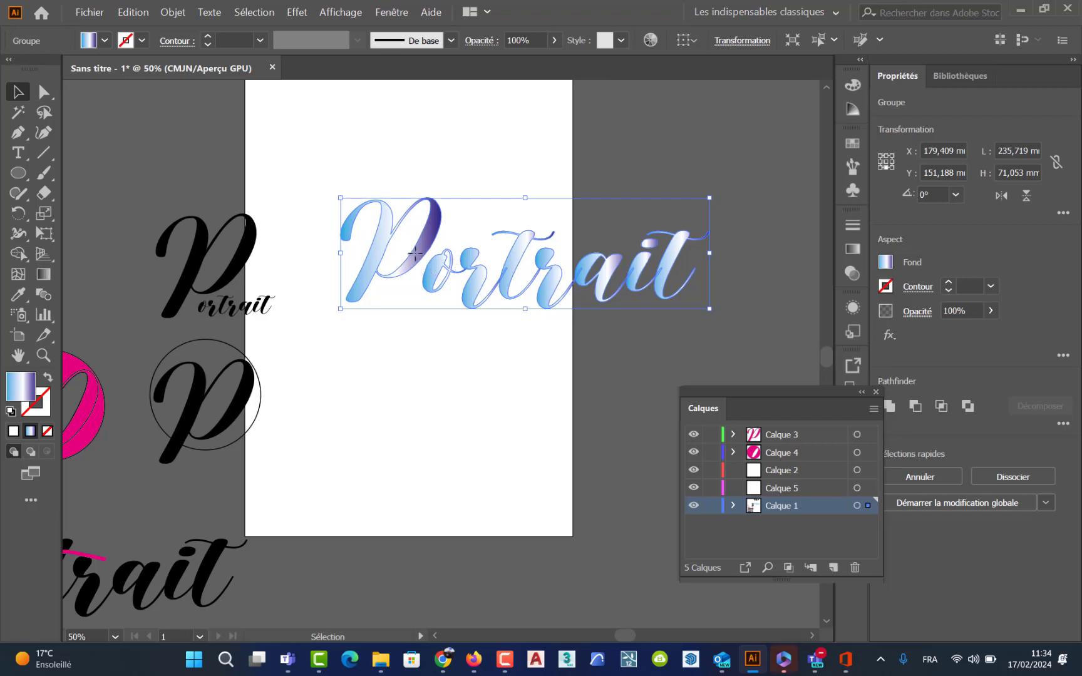
drag(414, 253, 419, 253)
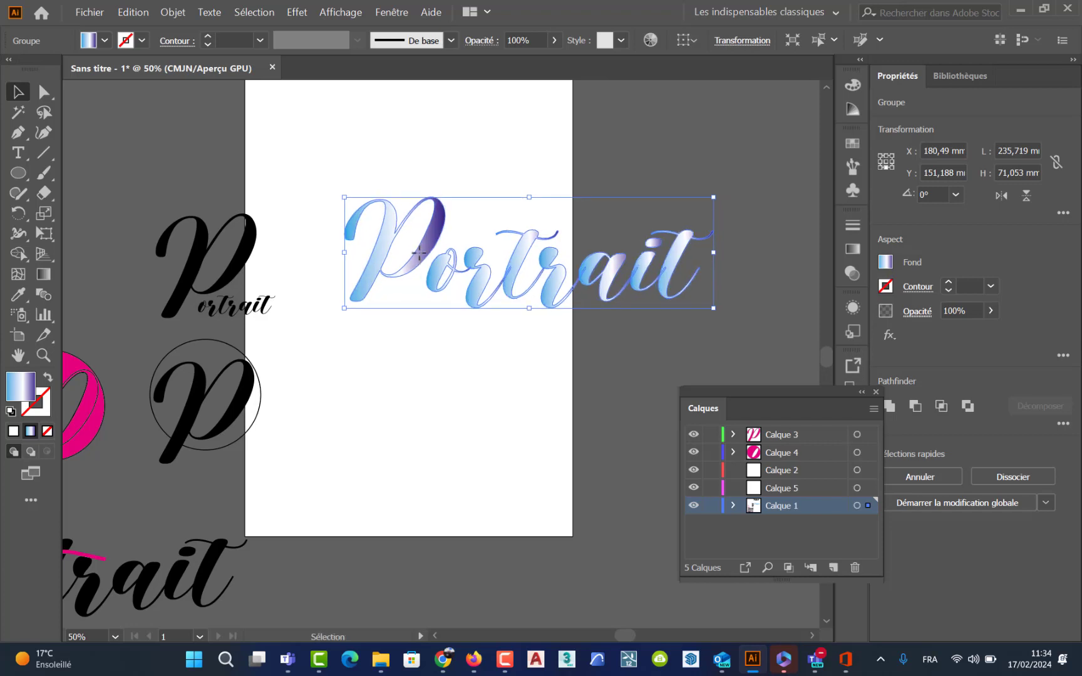
Step: Isolate the "Portrait" group for editing and select its final "i" and "t"
double_click(437, 248)
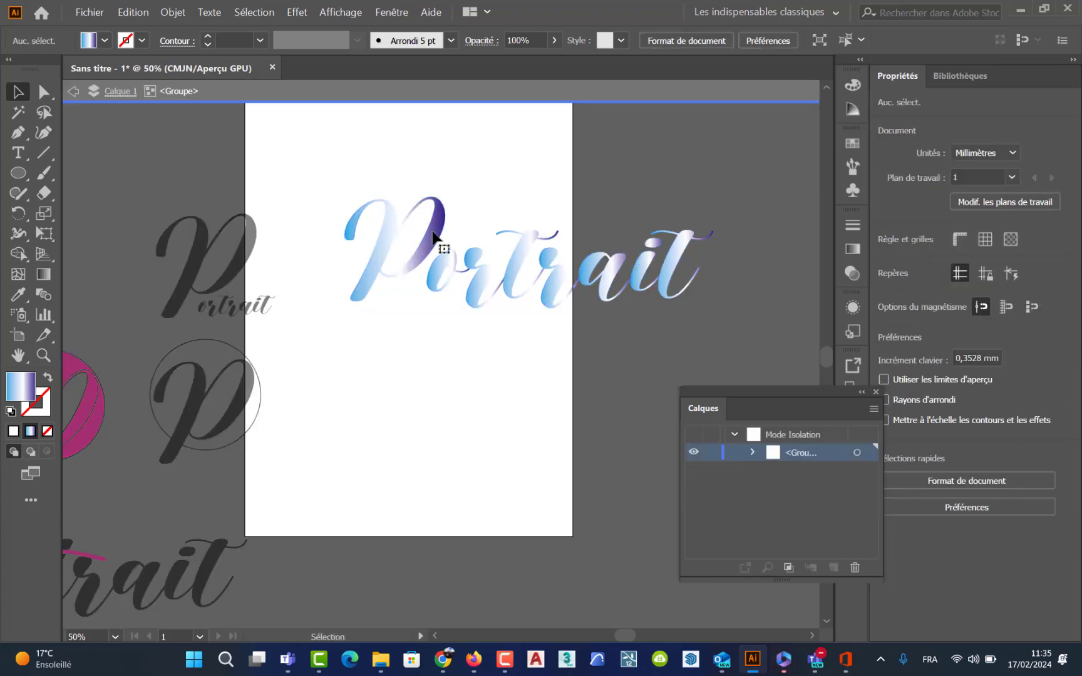
click(700, 256)
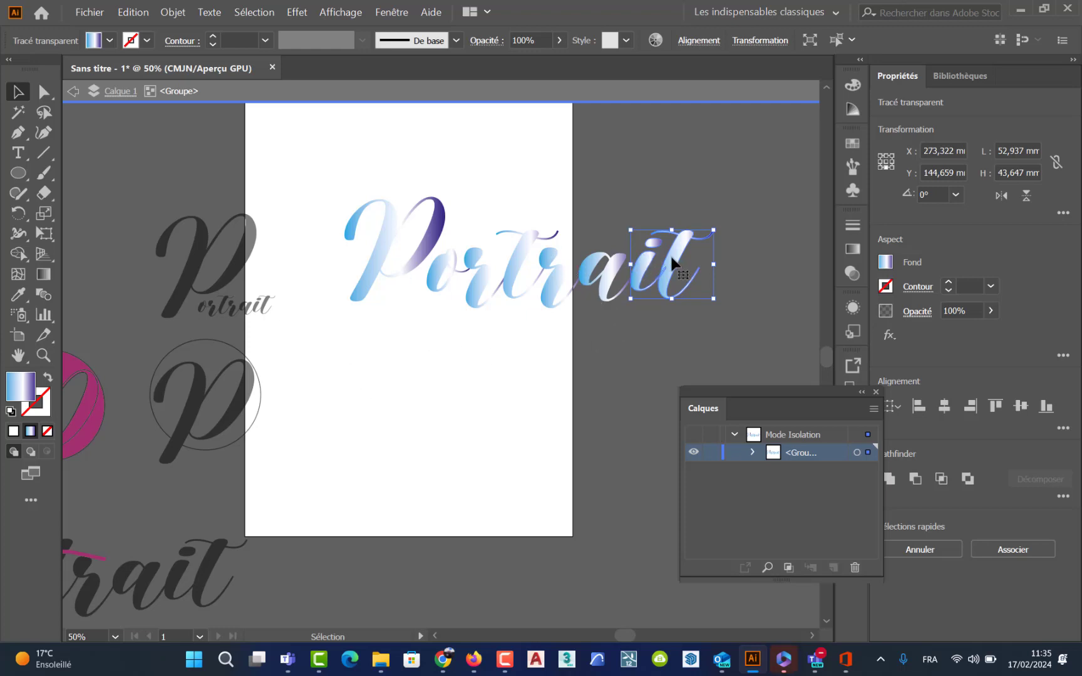
Step: Delete the anchor points forming the left arm of the first "t"'s crossbar, including the leftover stray points
scroll(552, 246, up, 4)
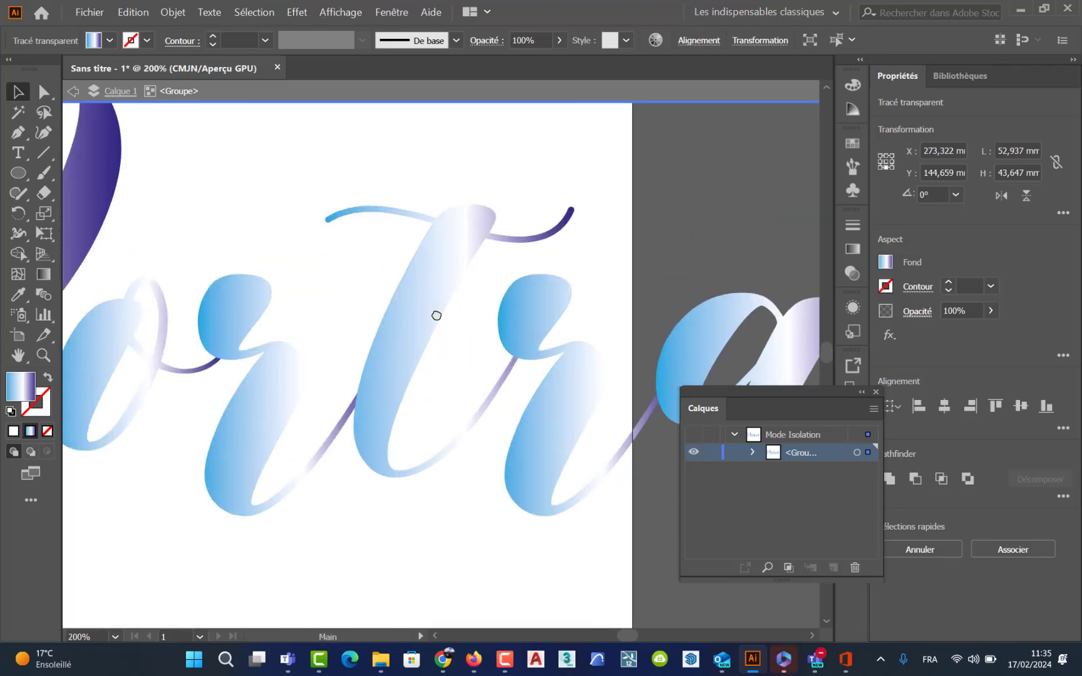
click(44, 91)
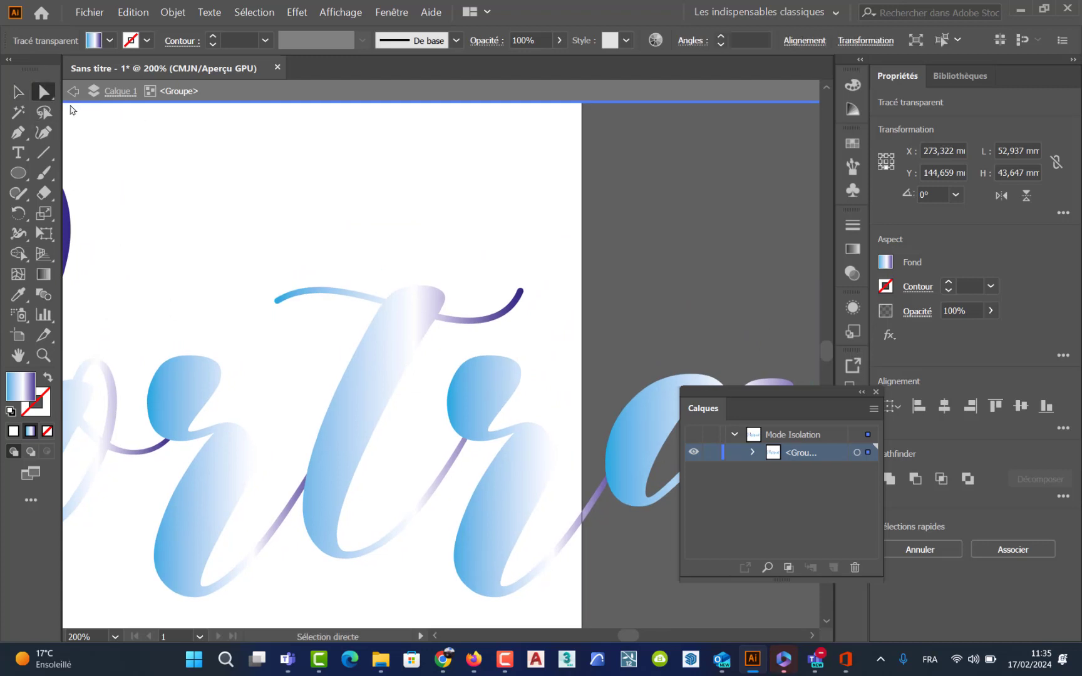
click(325, 345)
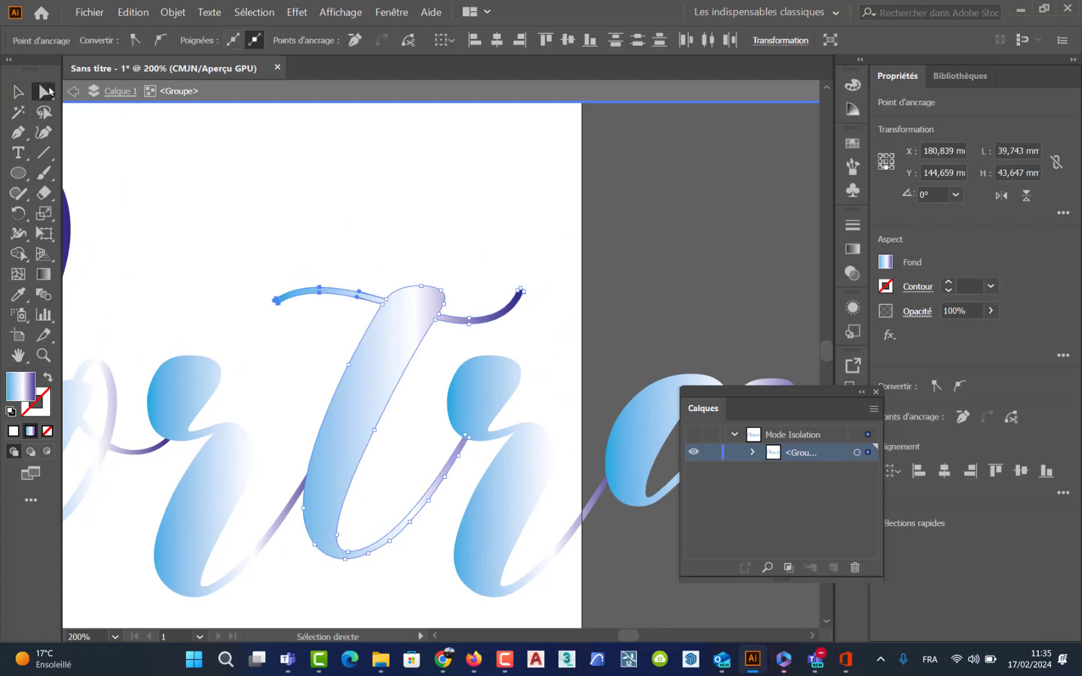
mouse_move(226, 254)
mouse_down()
mouse_move(267, 282)
mouse_move(364, 307)
mouse_up()
key(Delete)
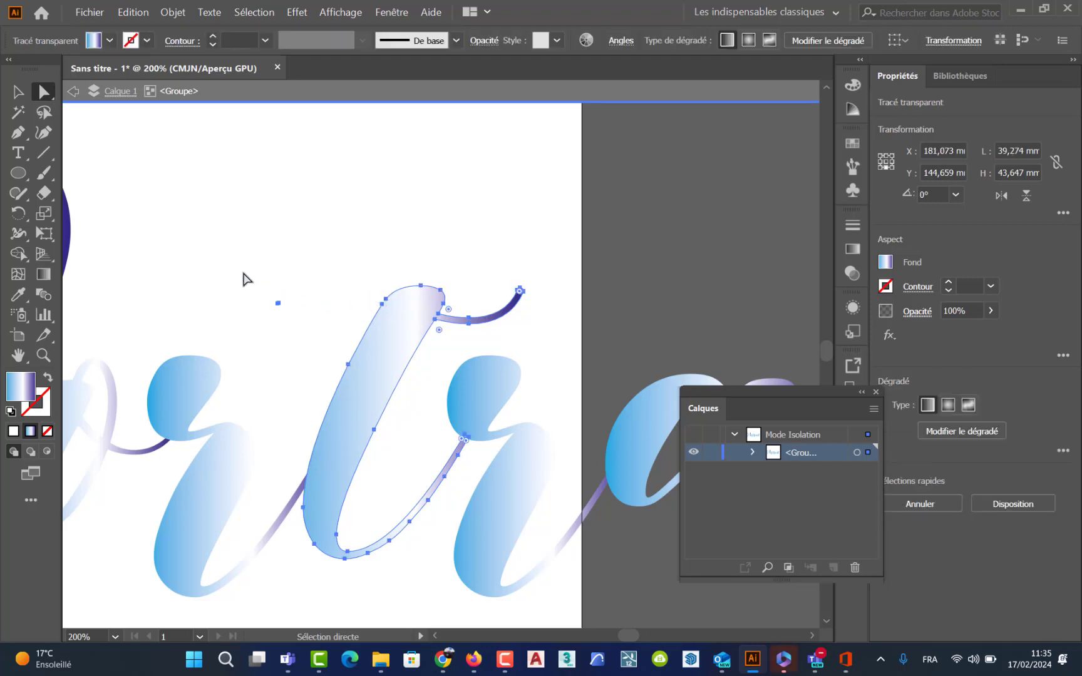
drag(242, 272, 317, 335)
key(Delete)
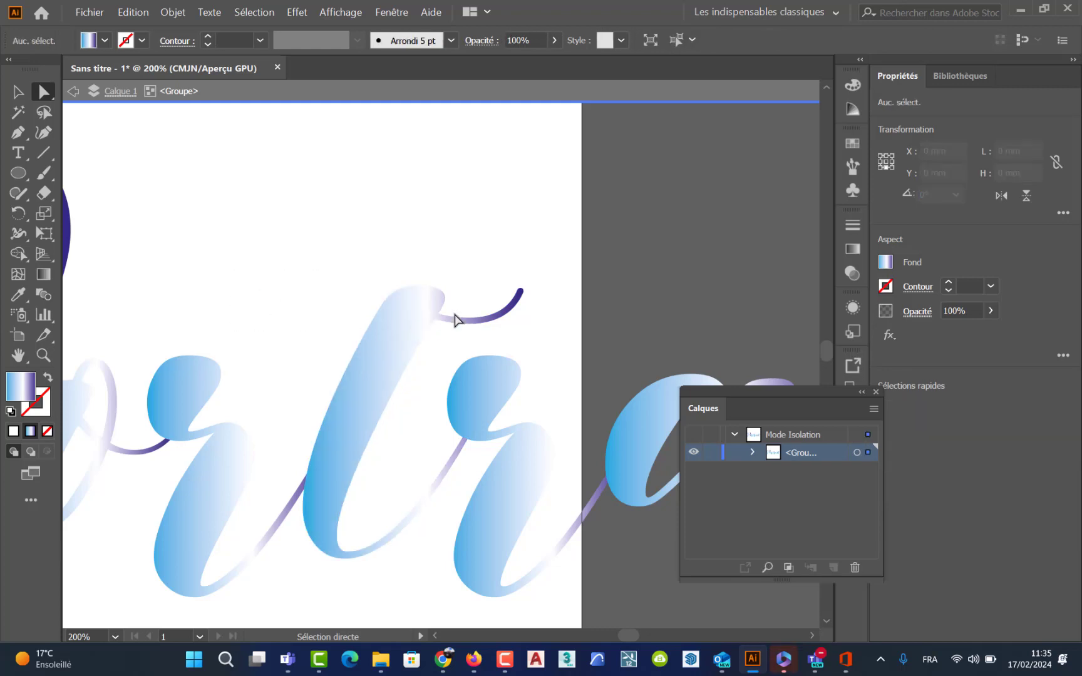
Step: Trim the right arm of the first "t"'s crossbar back to the stem by removing its points with the Delete Anchor Point tool
click(509, 306)
scroll(508, 306, up, 3)
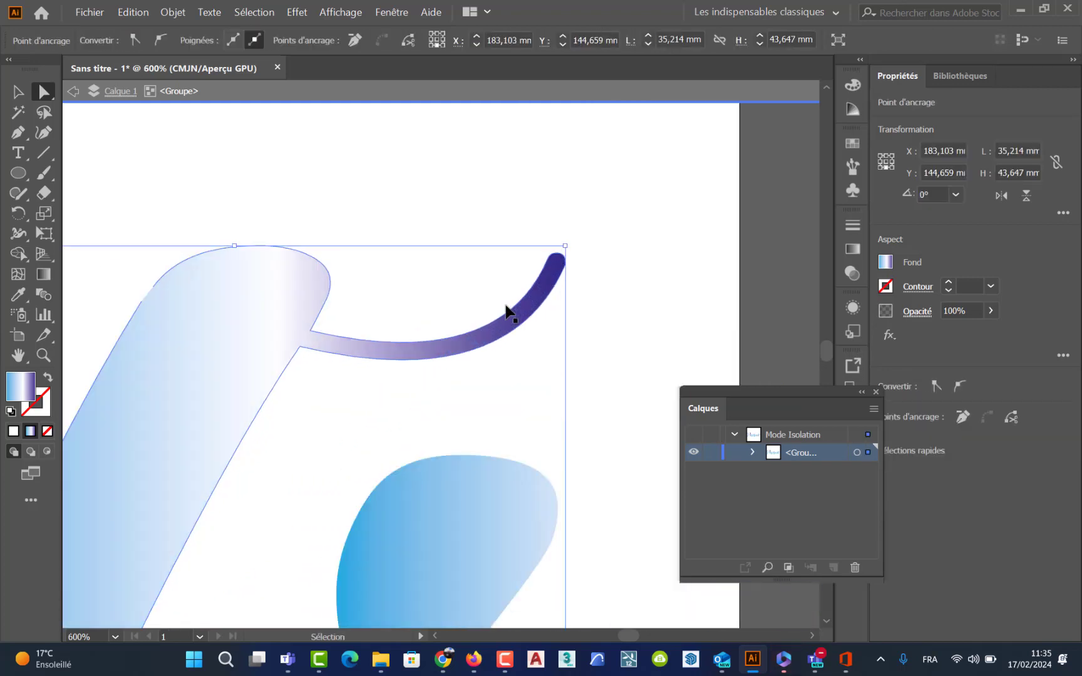
click(13, 132)
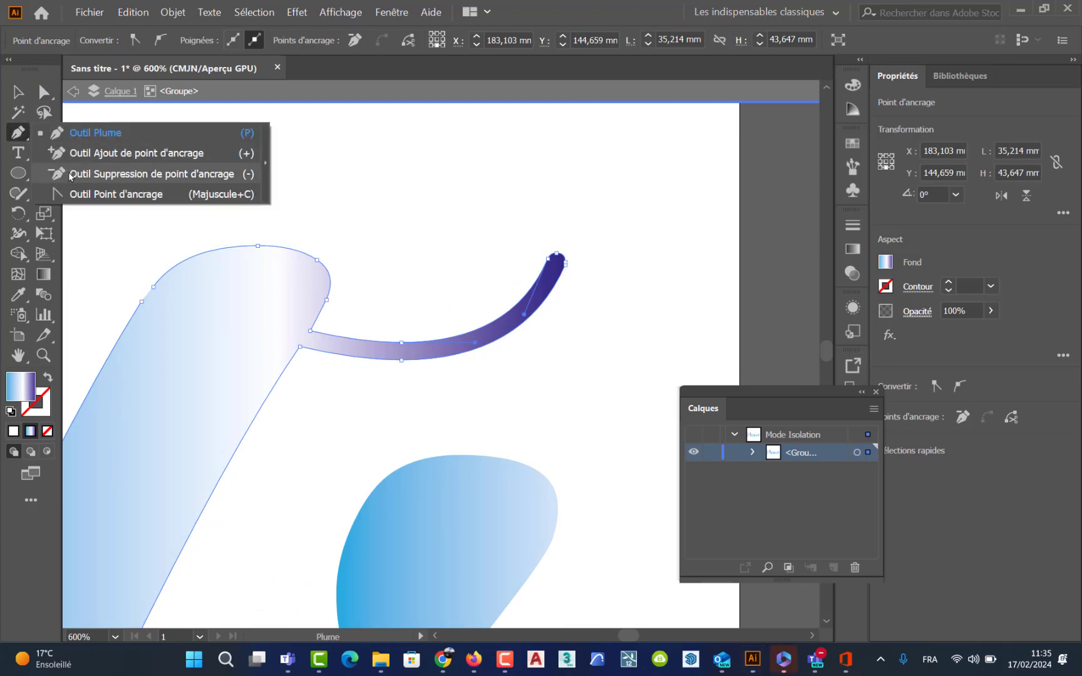
click(70, 175)
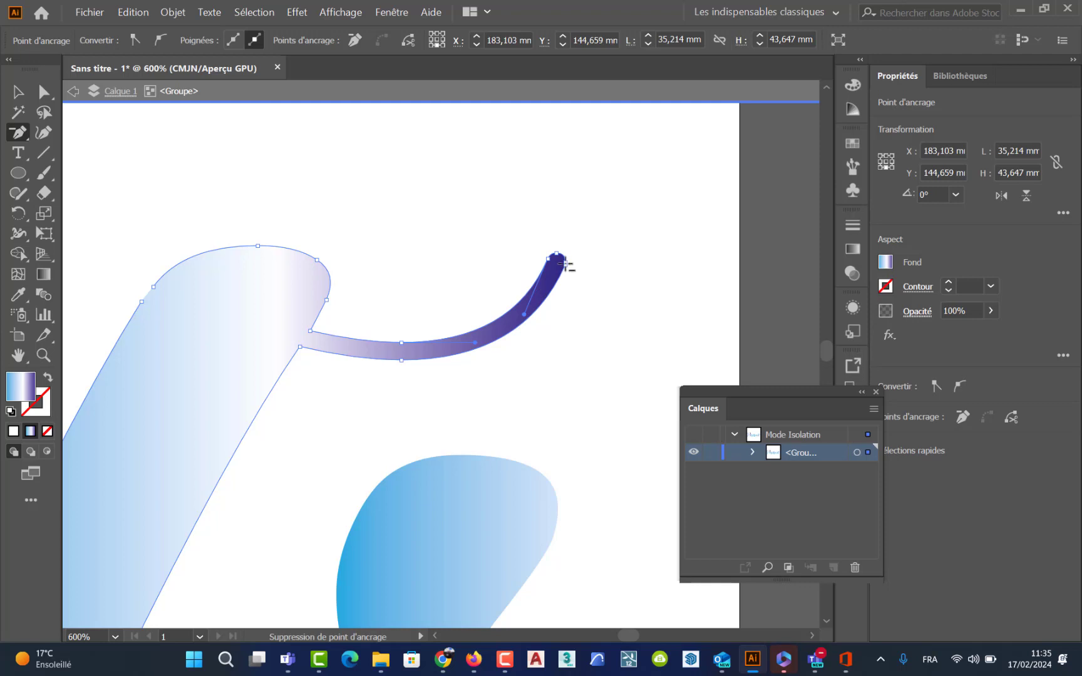
click(564, 261)
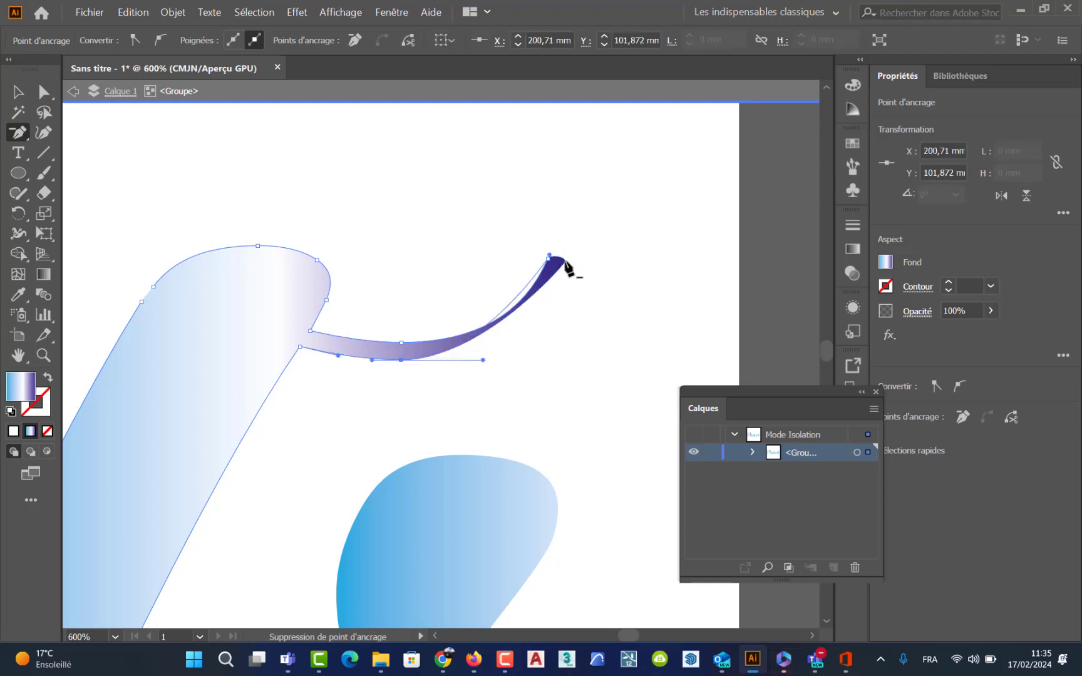
click(562, 259)
click(553, 260)
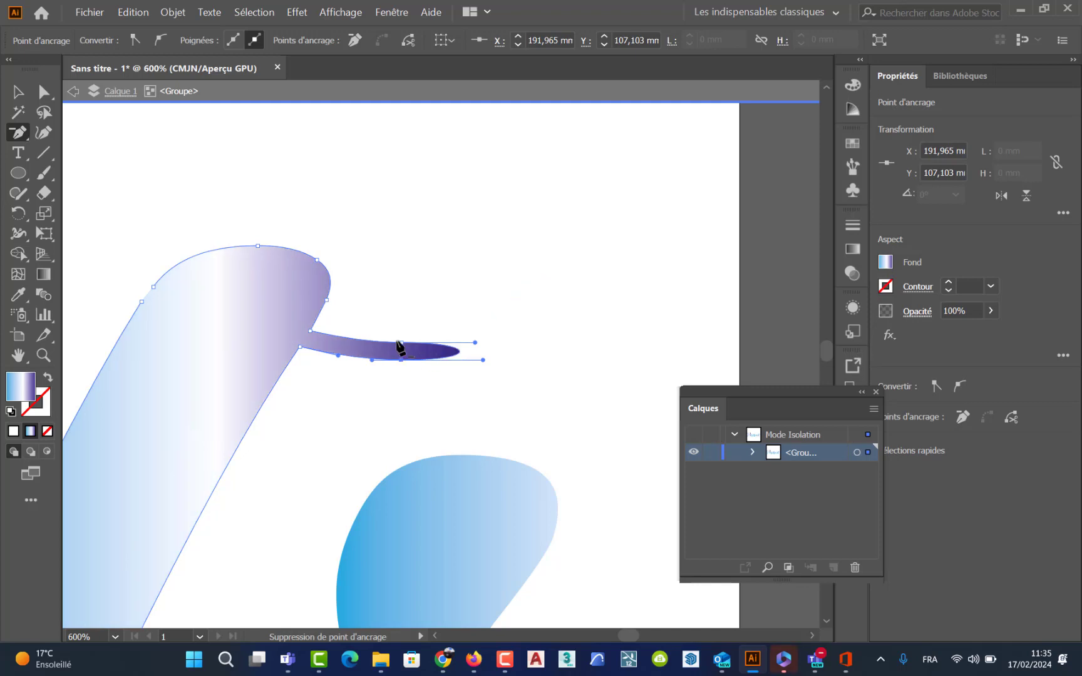
click(401, 343)
click(401, 360)
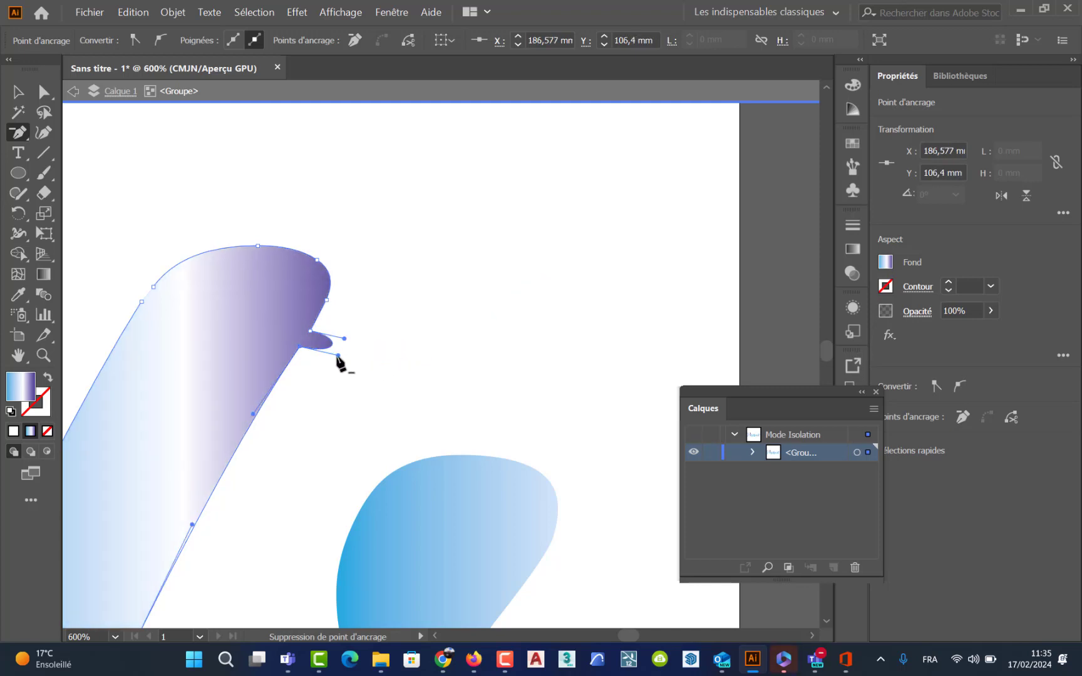
Step: Adjust the direction handles at the remaining crossbar stub so the right edge of the first "t"'s stem runs smoothly
key(space)
drag(338, 342, 430, 369)
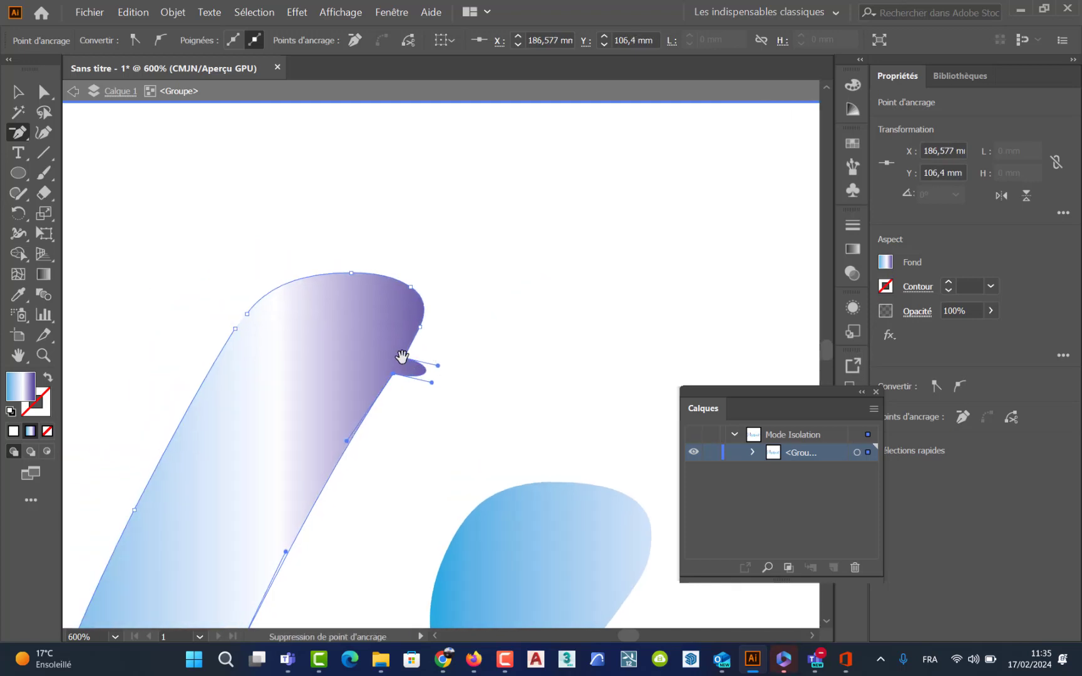
key(a)
scroll(436, 365, up, 4)
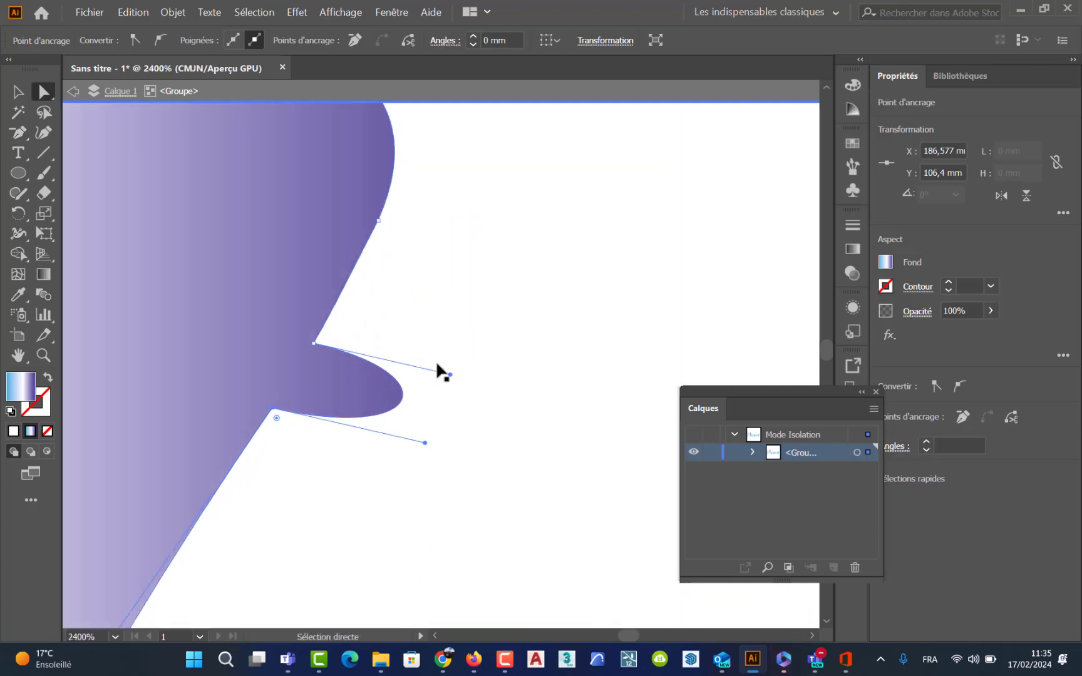
drag(450, 375, 281, 386)
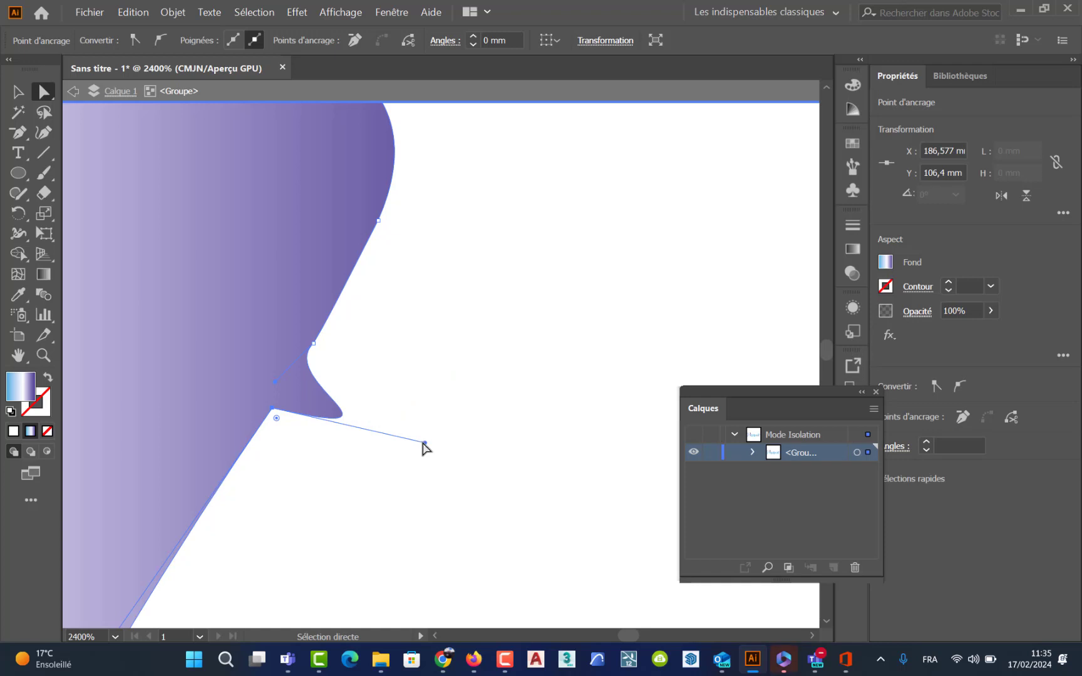
drag(425, 443, 338, 413)
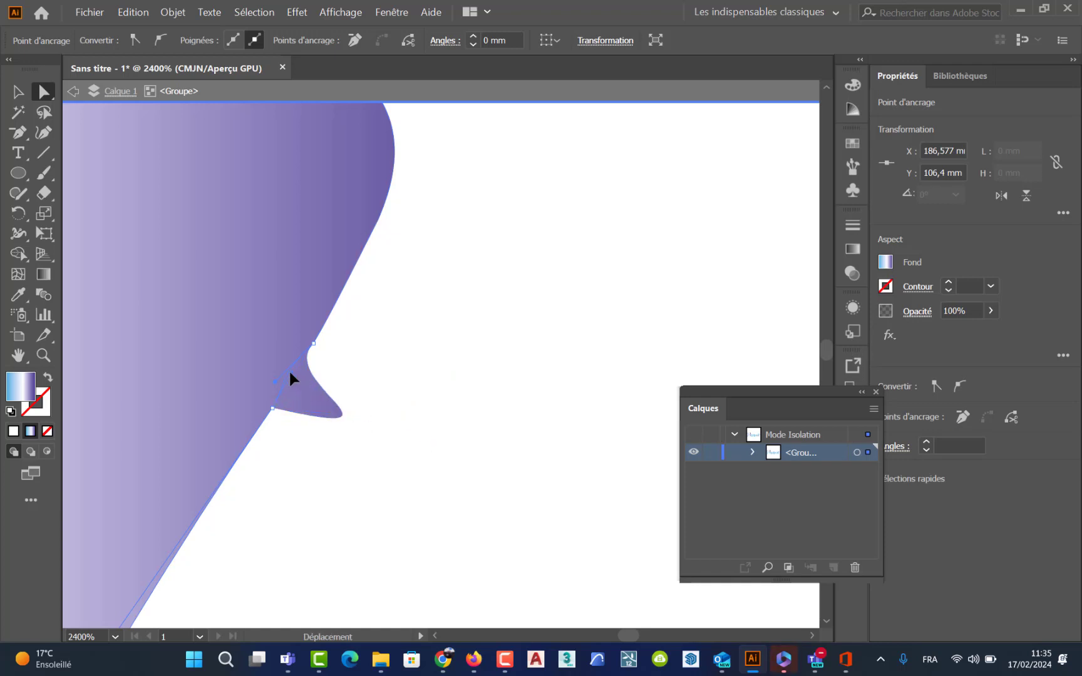
drag(289, 373, 284, 385)
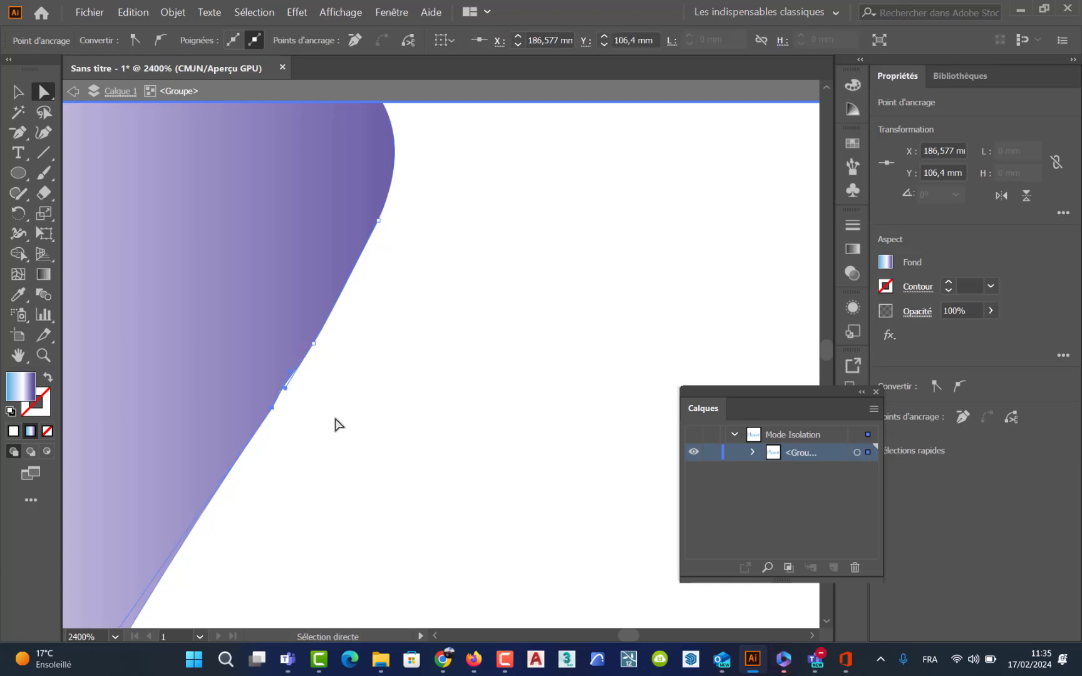
Step: Join the two open end points on the left edge of the first "t"'s stem
scroll(270, 412, down, 4)
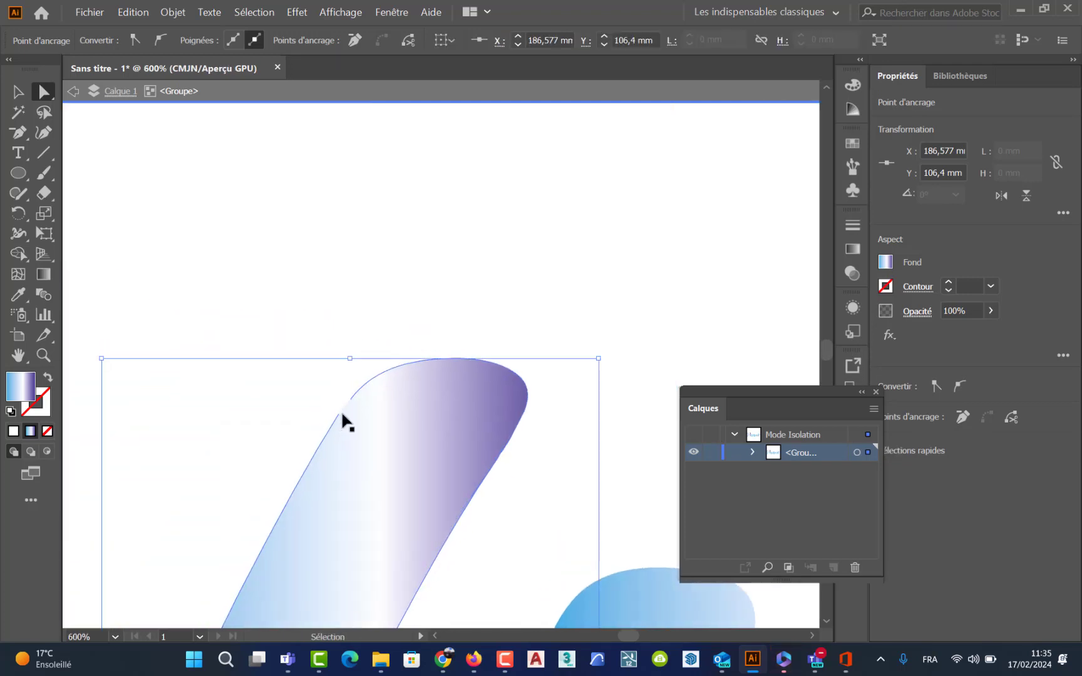
scroll(343, 420, up, 5)
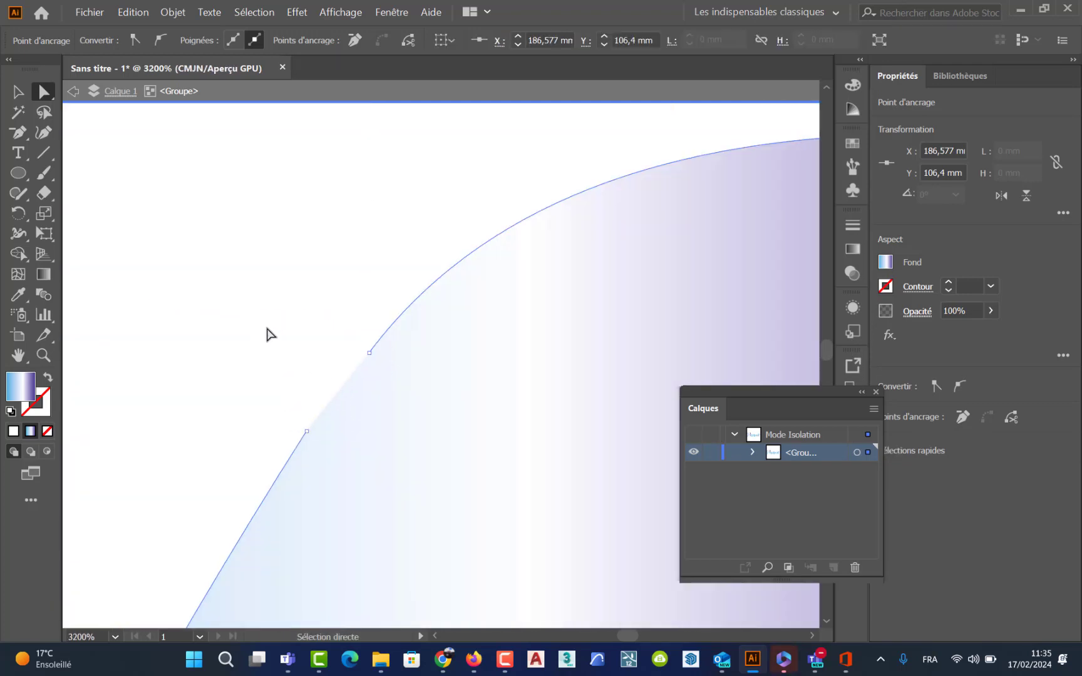
drag(248, 302, 388, 449)
right_click(357, 391)
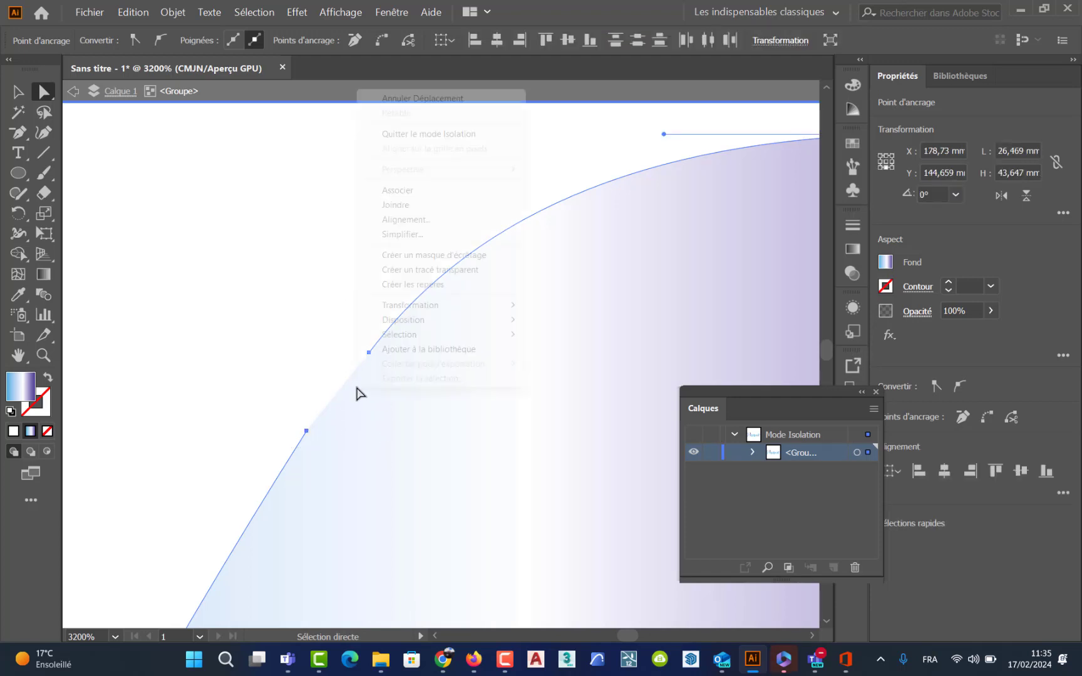
click(441, 210)
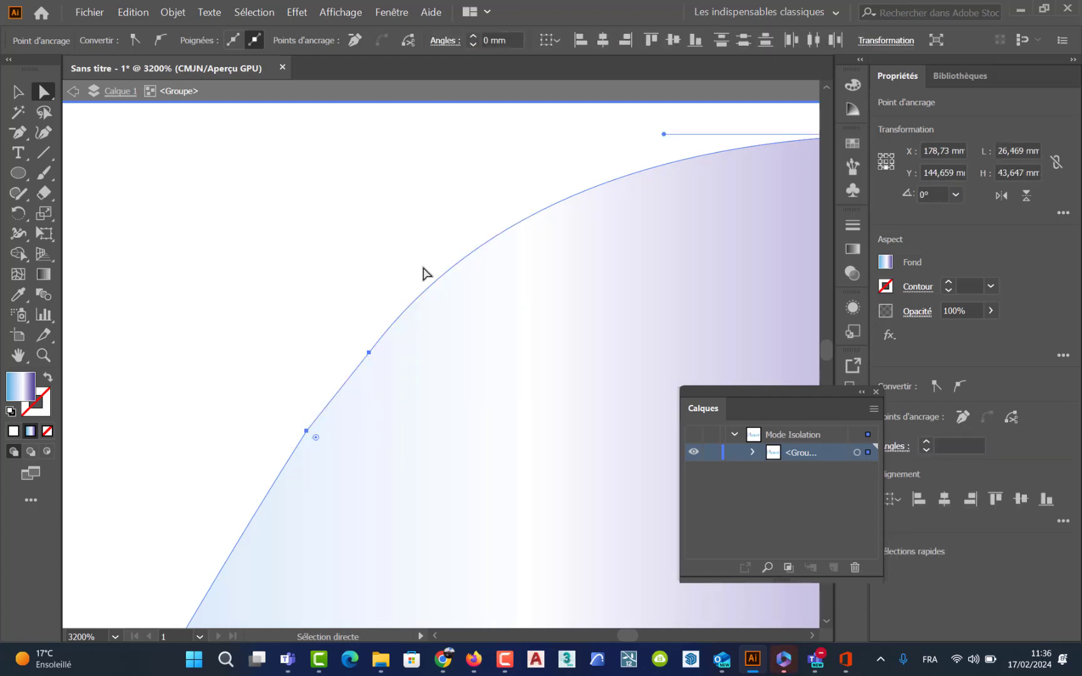
Step: Delete the anchor points forming the right arm of the final "t"'s crossbar
scroll(428, 276, down, 5)
scroll(432, 281, down, 5)
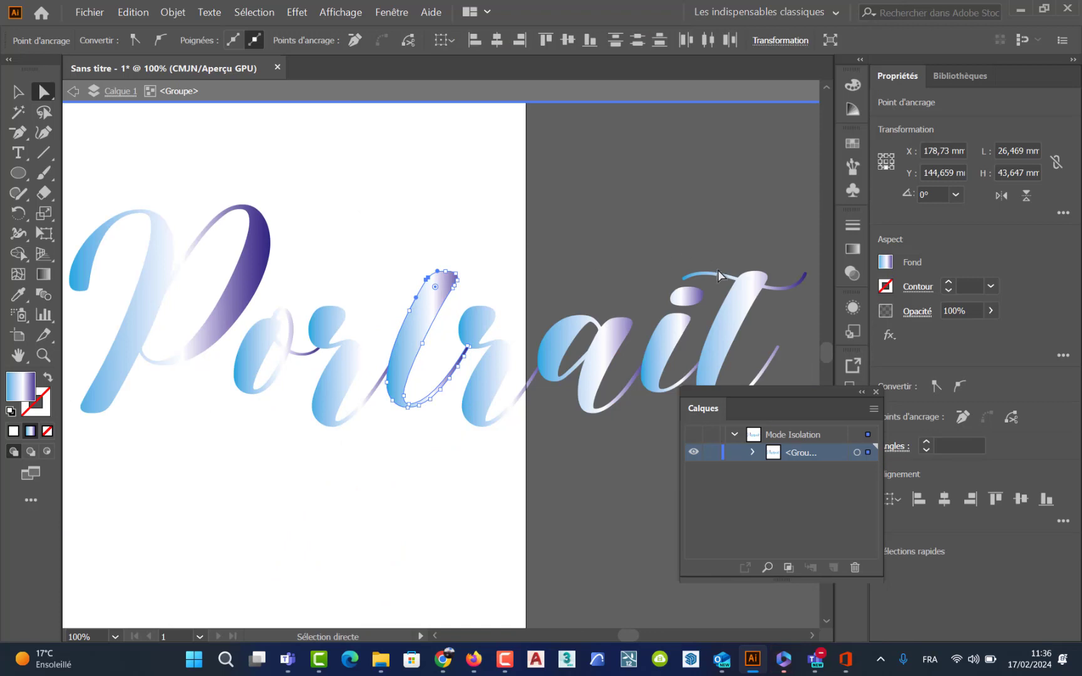
drag(631, 301, 356, 324)
scroll(355, 324, up, 4)
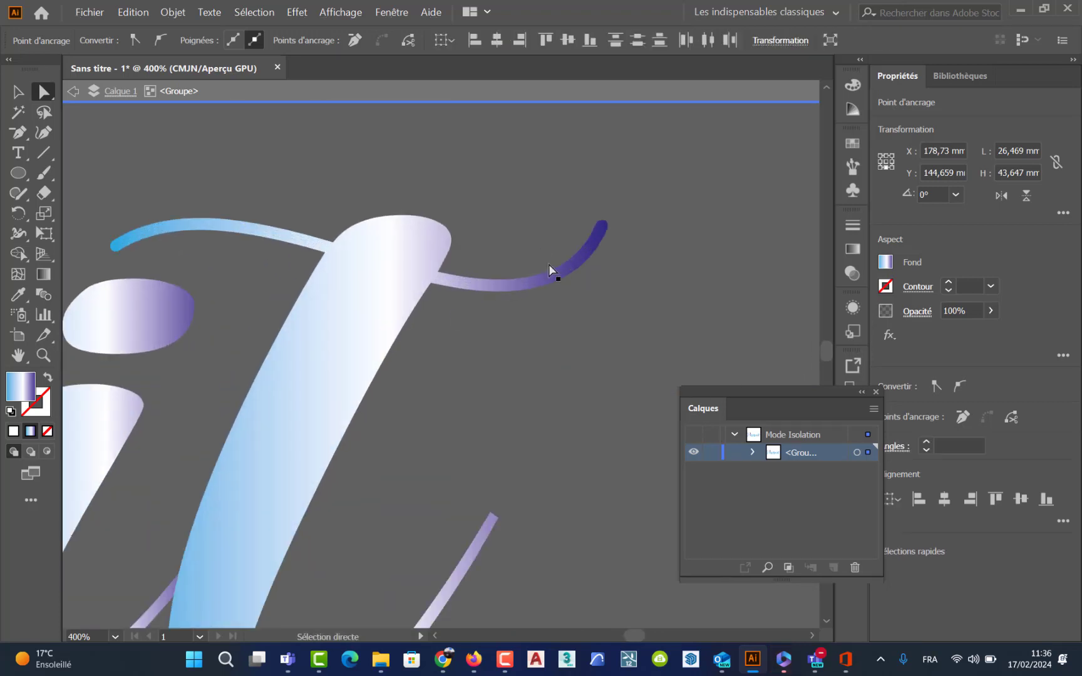
drag(493, 361, 493, 360)
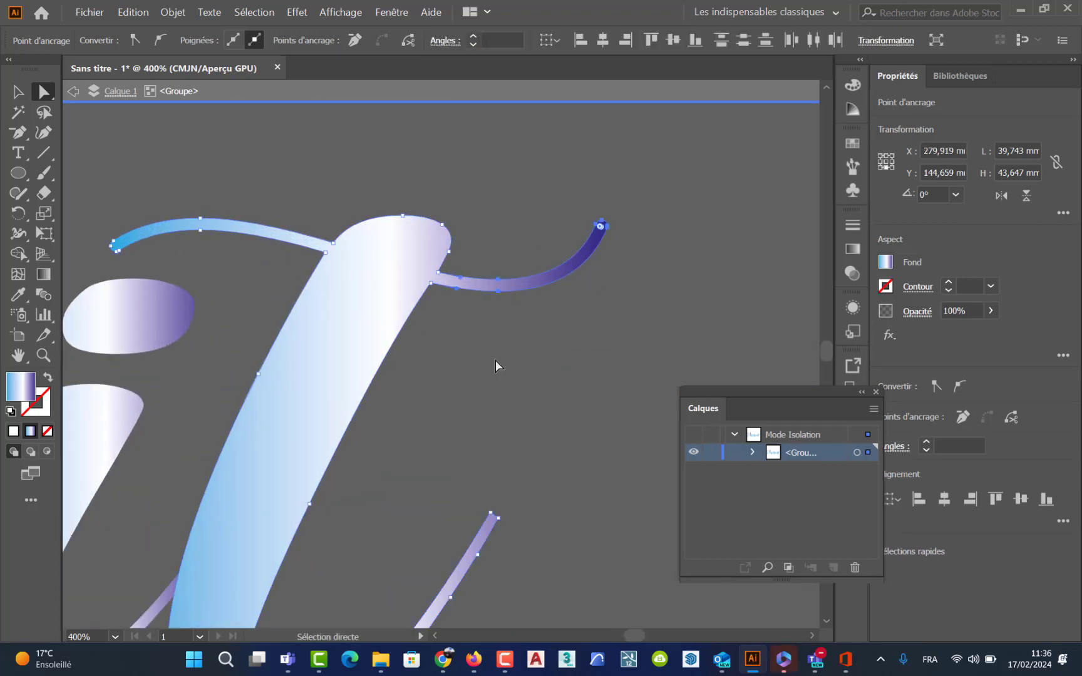
key(Delete)
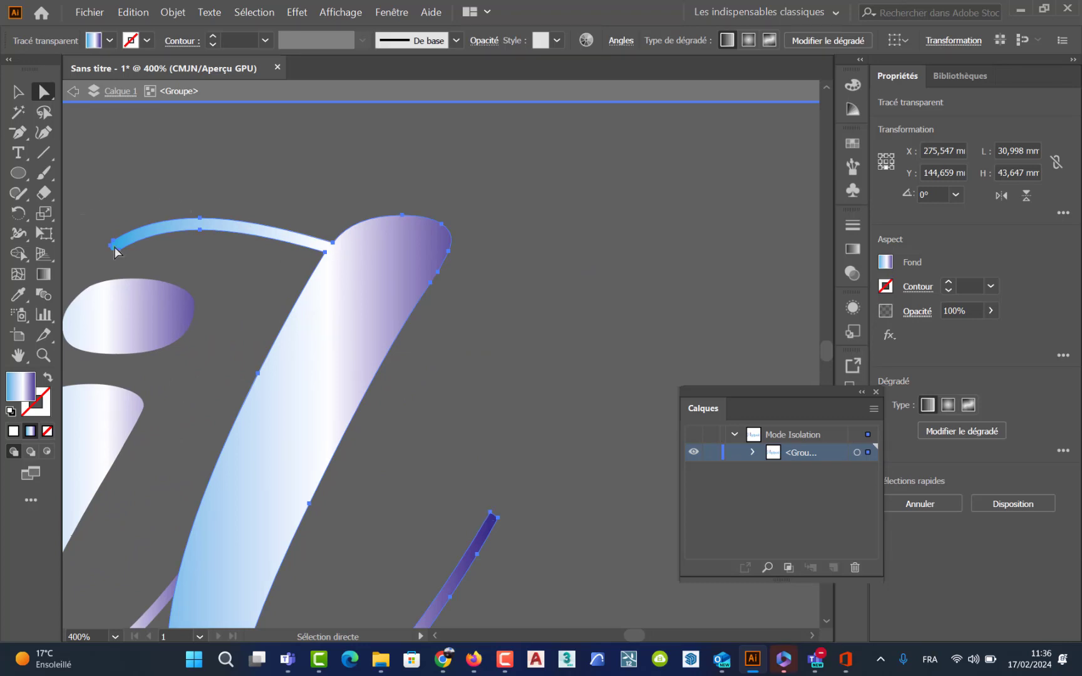
click(282, 233)
key(Delete)
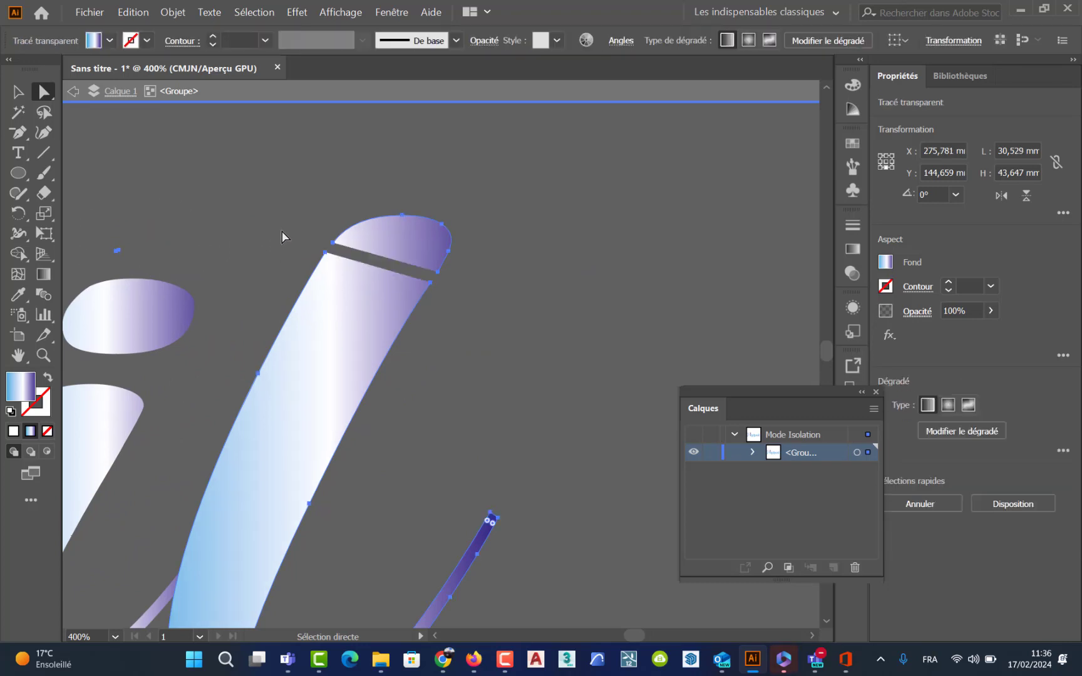
key(ctrl+z)
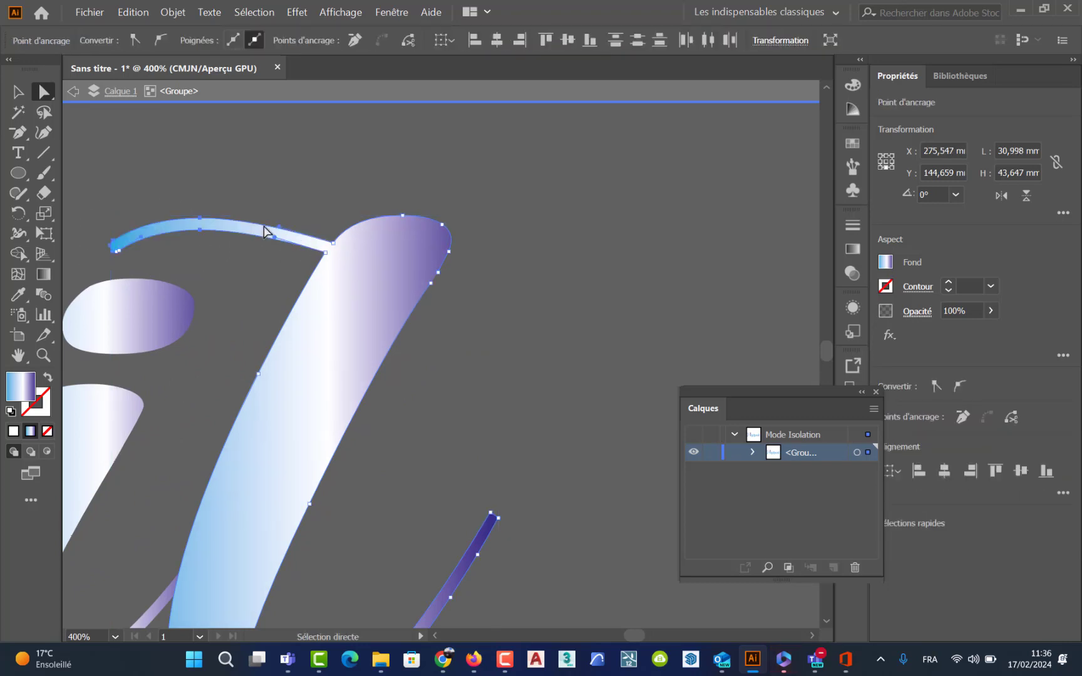
Step: Delete the tip and then the remaining segments of the left arm of the final "t"'s crossbar
click(81, 232)
drag(72, 216, 145, 267)
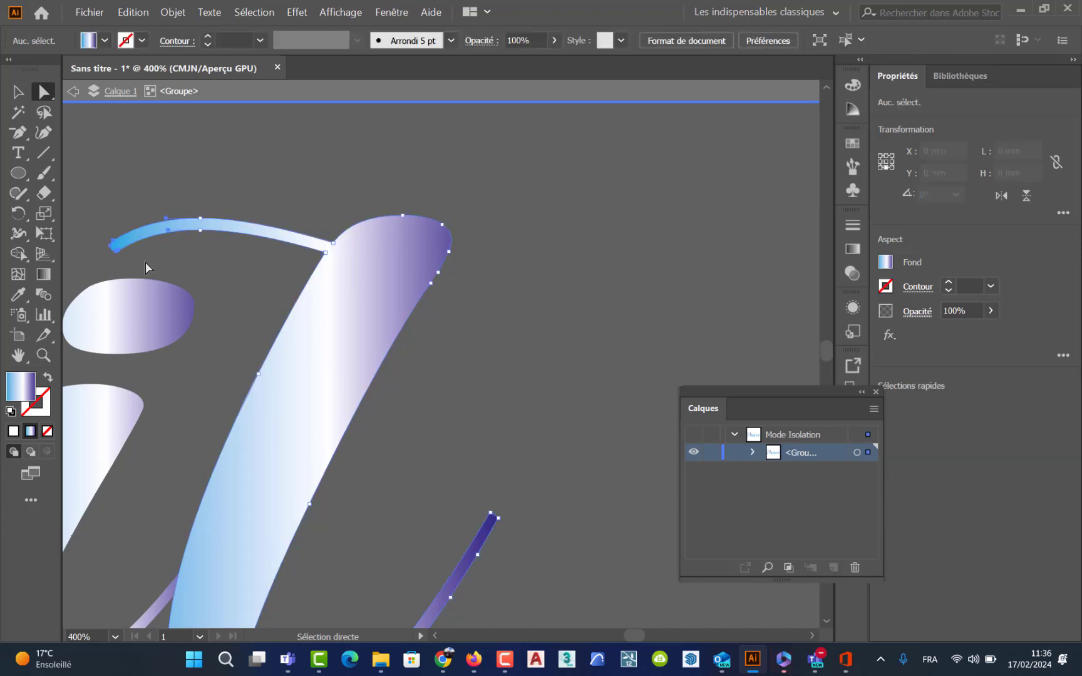
key(Delete)
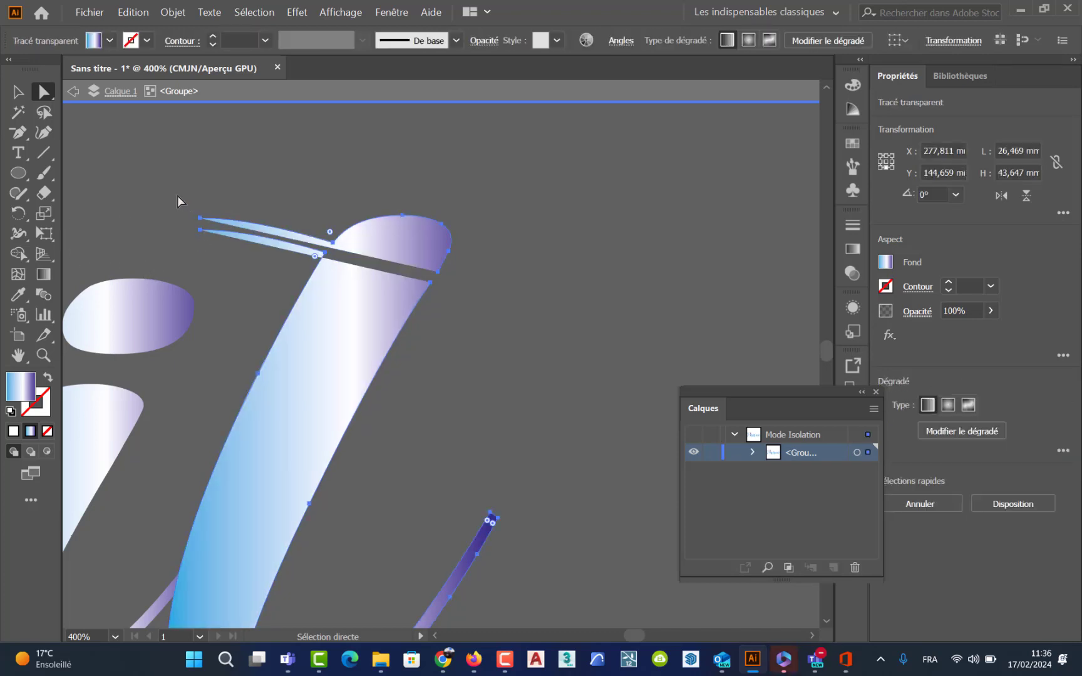
drag(236, 246, 240, 248)
key(Delete)
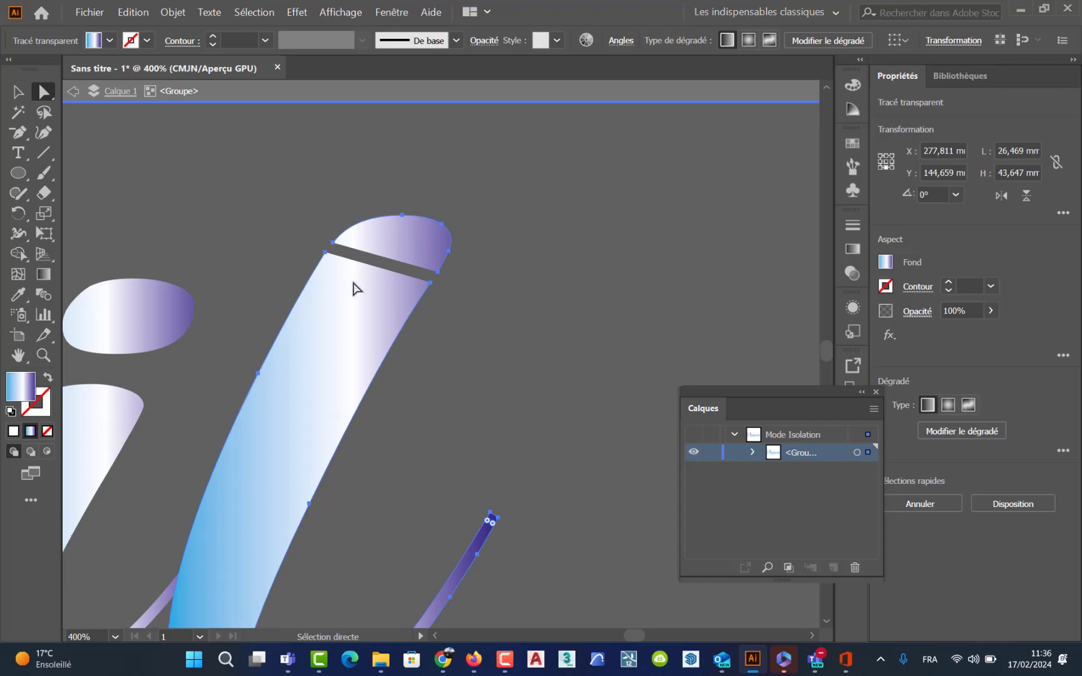
key(a)
scroll(357, 288, up, 3)
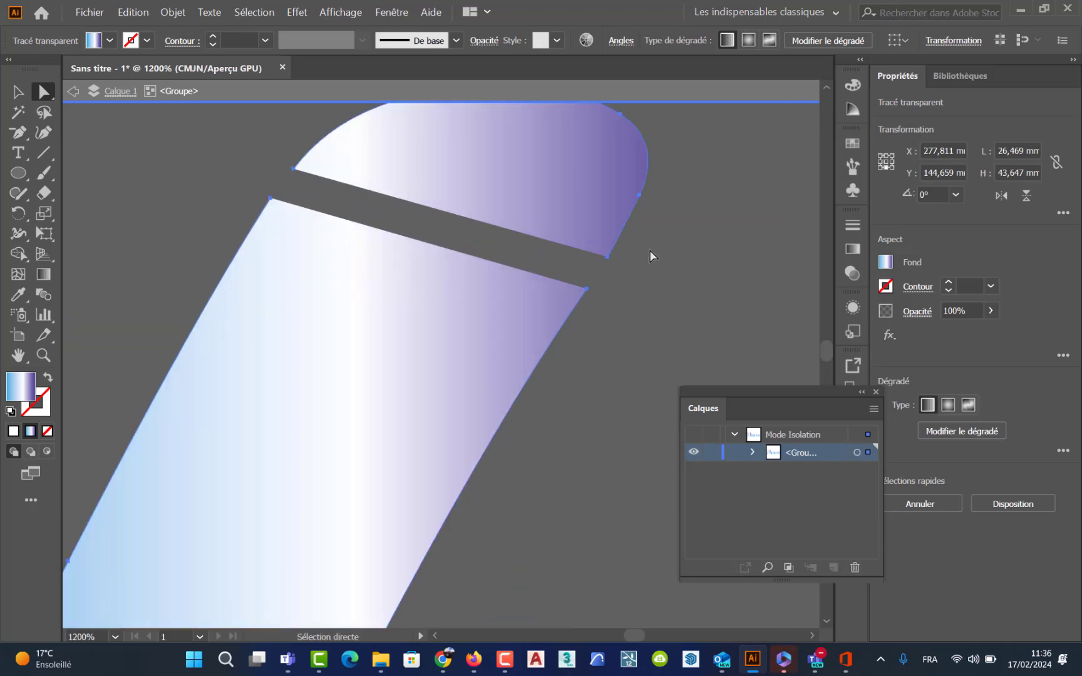
Step: Join the open end points on both the right and left edges of the final "t"'s stem
drag(643, 244, 575, 308)
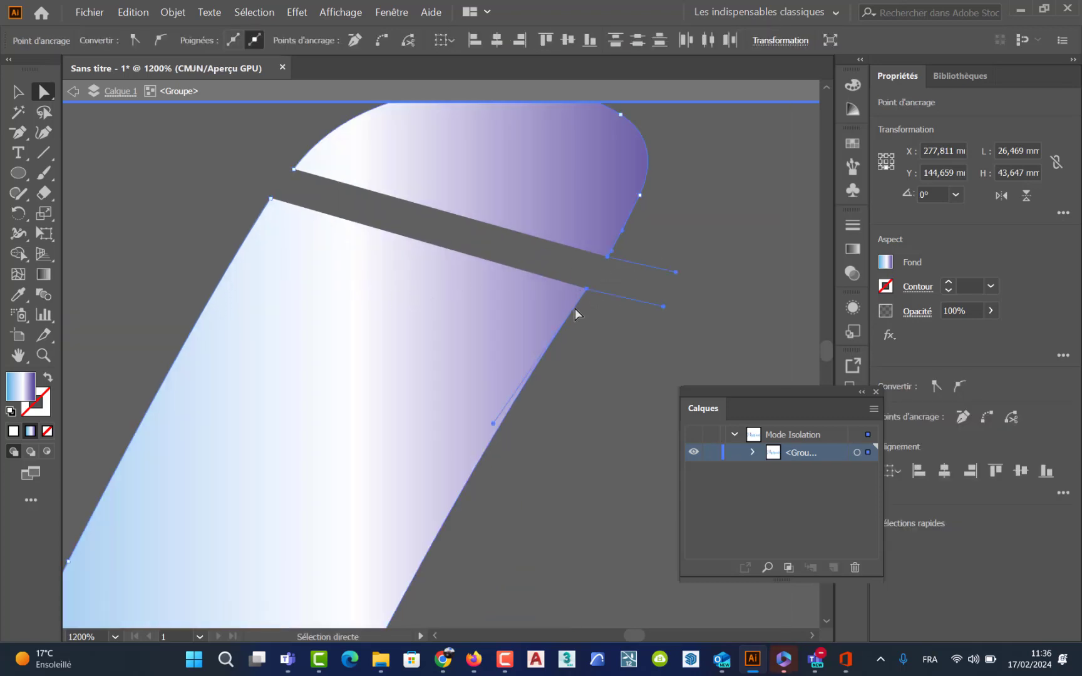
right_click(606, 310)
click(673, 428)
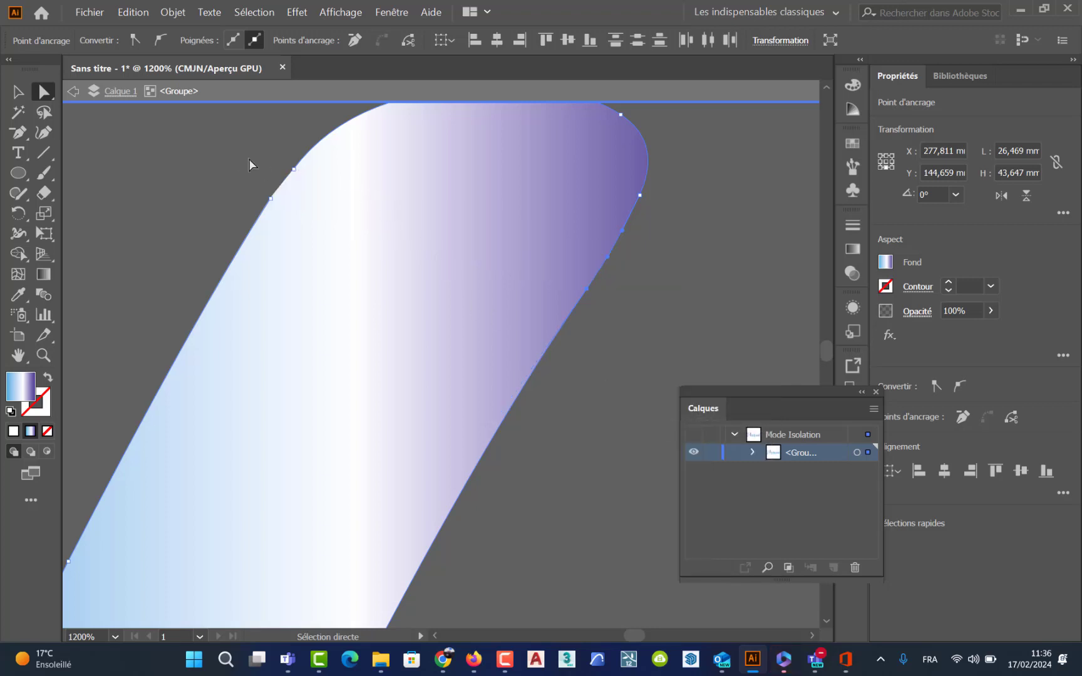
right_click(307, 215)
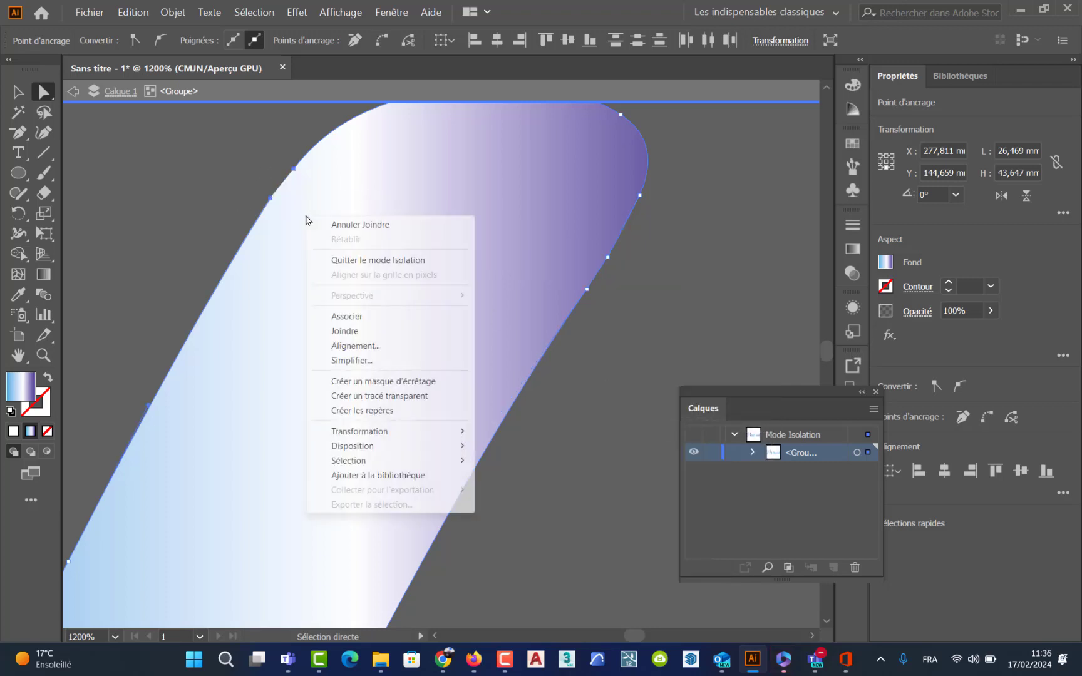
click(376, 329)
scroll(371, 323, down, 8)
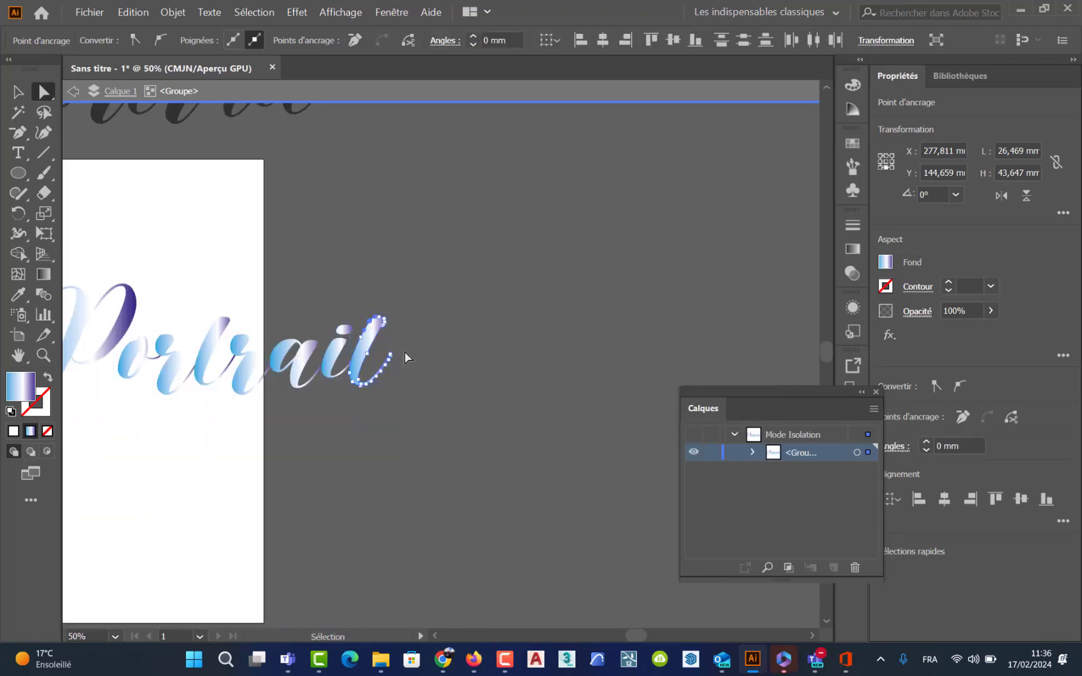
click(485, 368)
Step: Give the whole "Portrait" lettering a solid black fill with no outline
scroll(181, 244, left, 5)
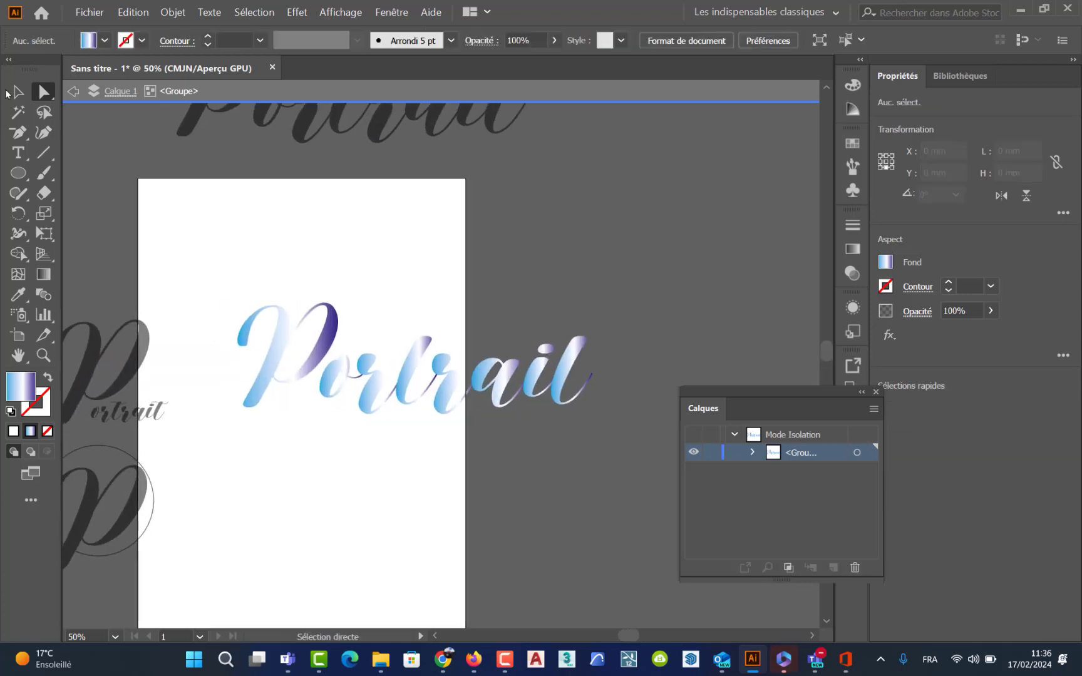
click(15, 92)
drag(223, 305, 545, 438)
click(9, 412)
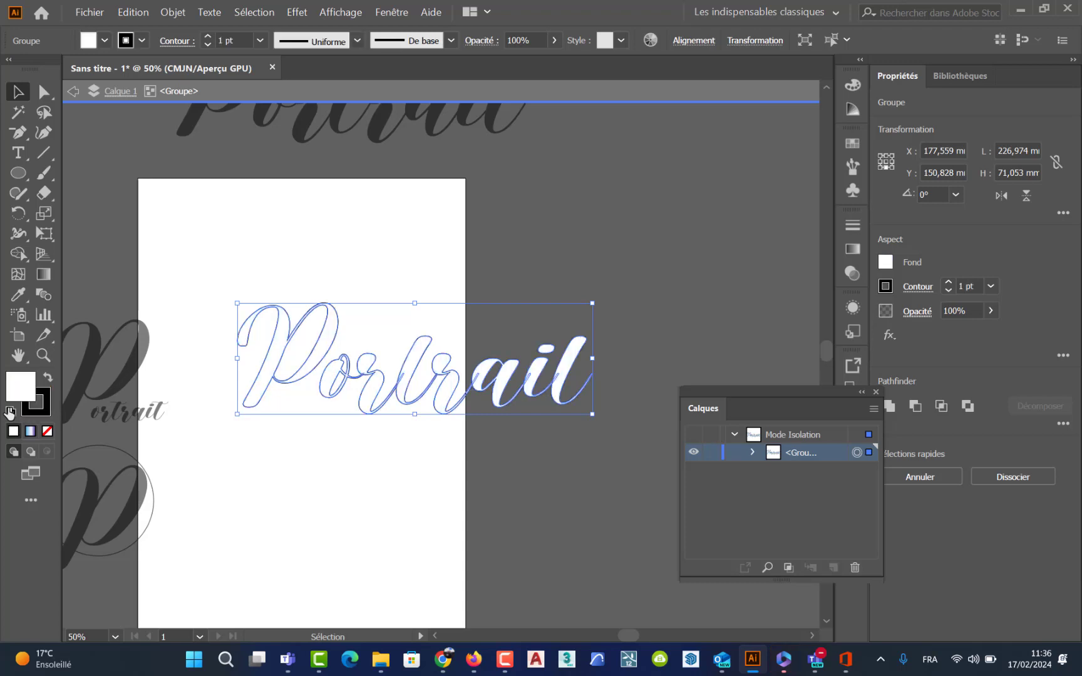
click(46, 377)
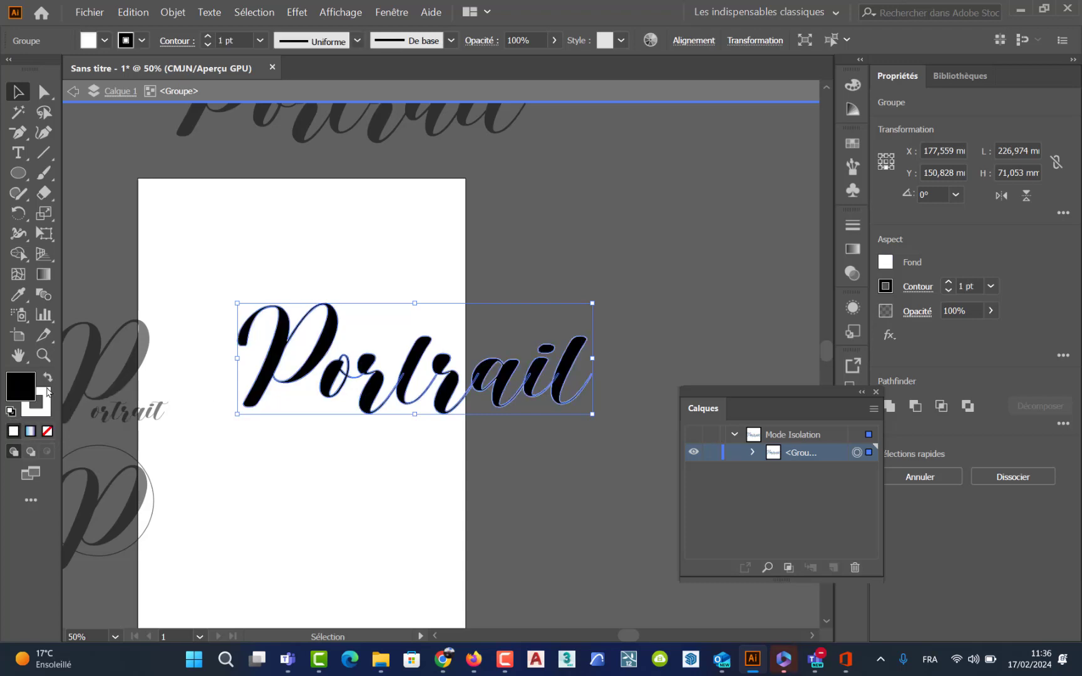
click(44, 410)
click(47, 431)
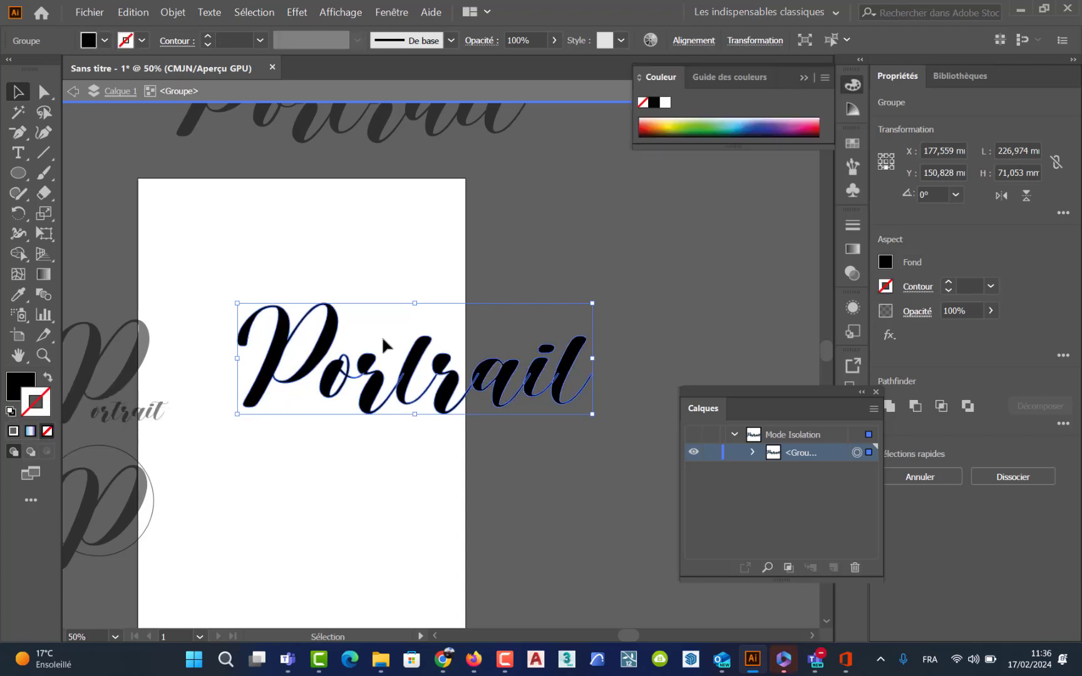
click(510, 246)
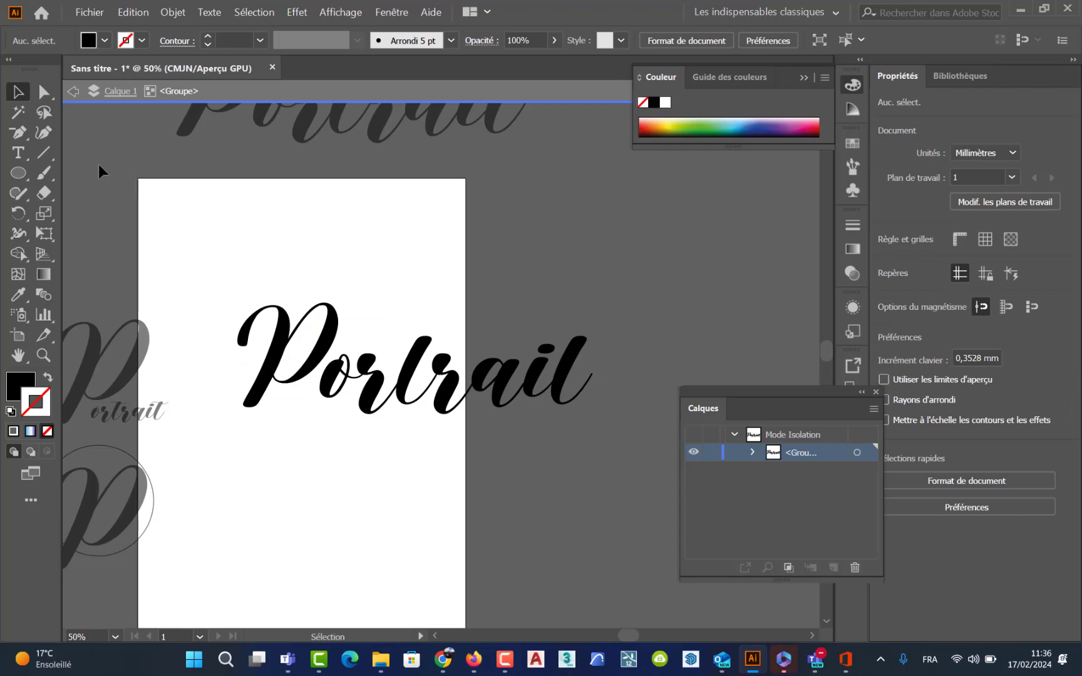
Step: Draw a wavy open Pen path about 240 mm wide across the whole word, with a black outline and no fill
click(18, 132)
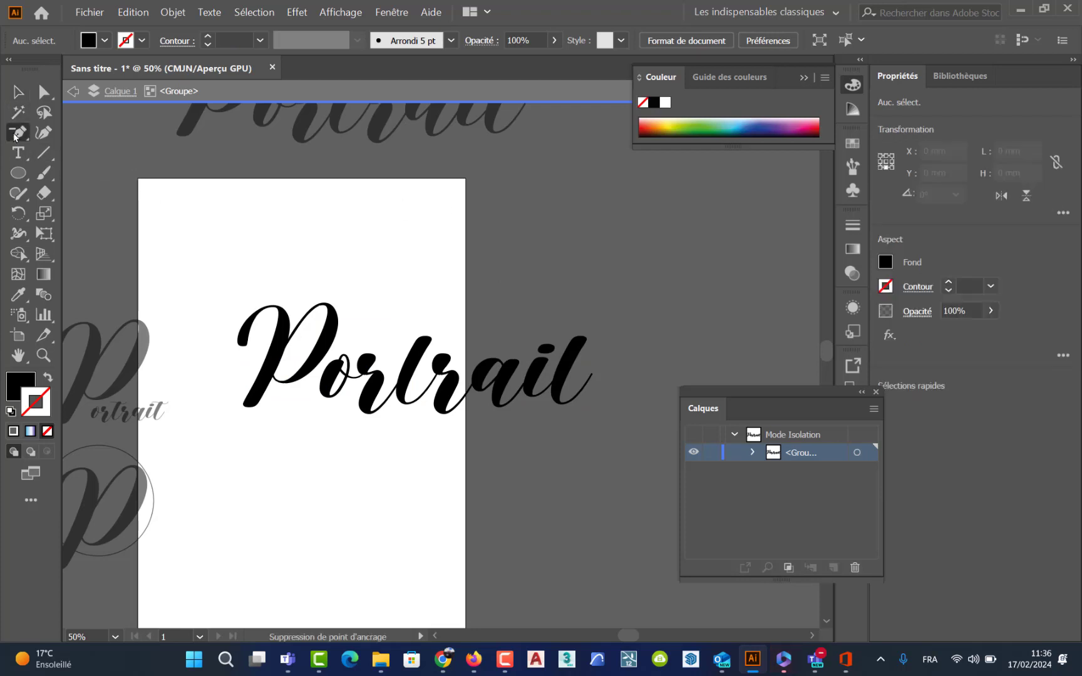
click(58, 132)
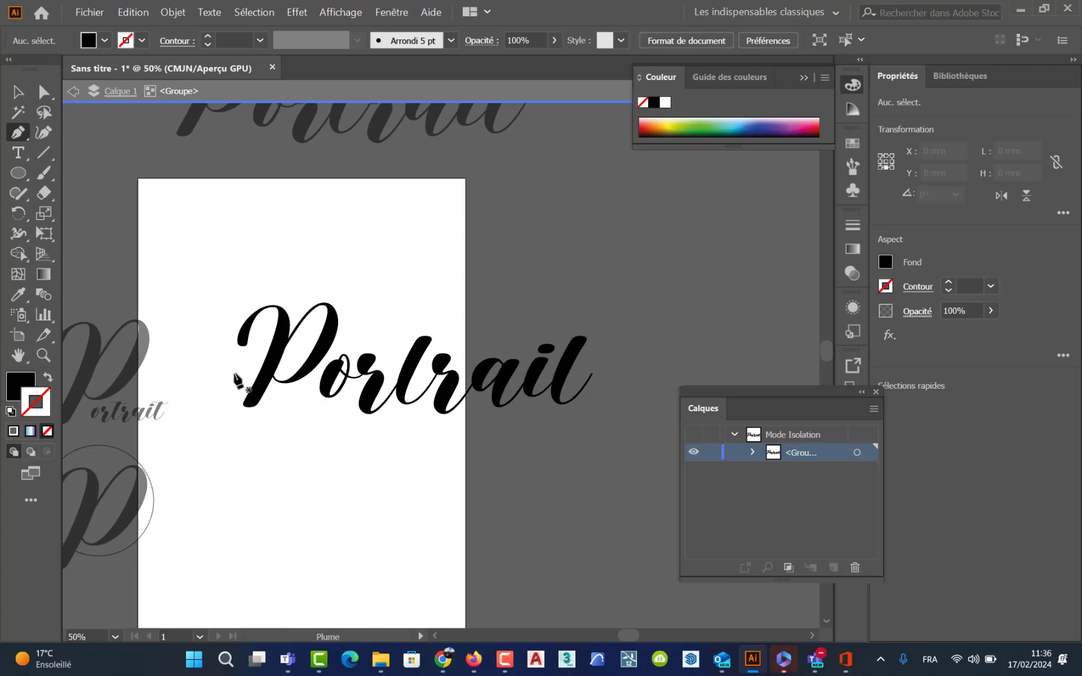
click(233, 371)
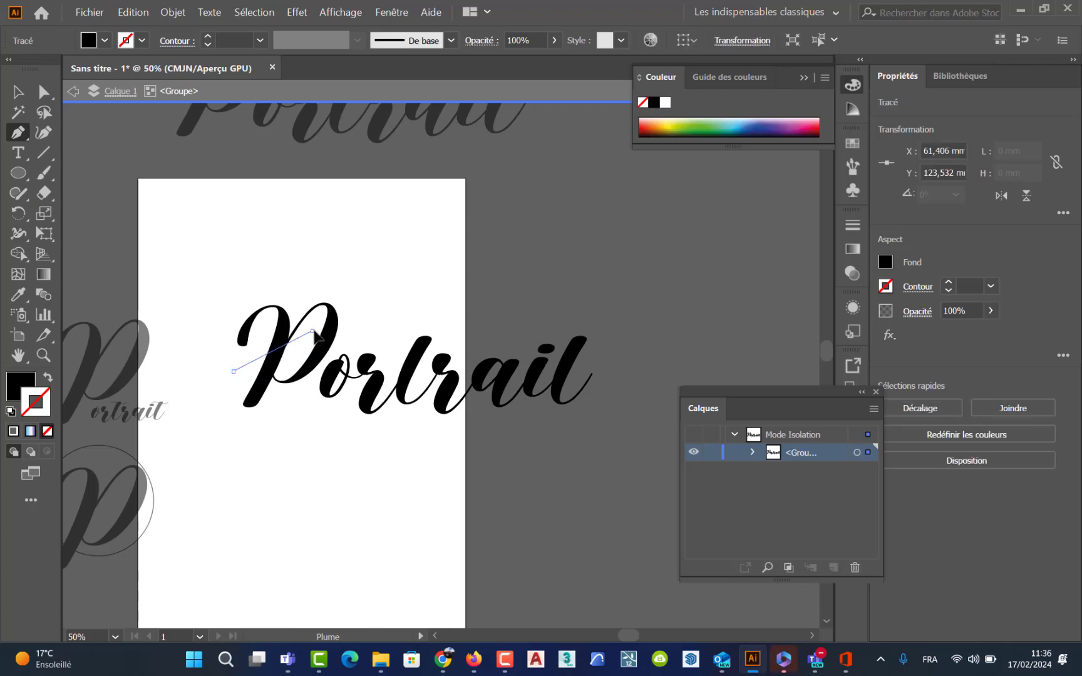
drag(313, 330, 621, 358)
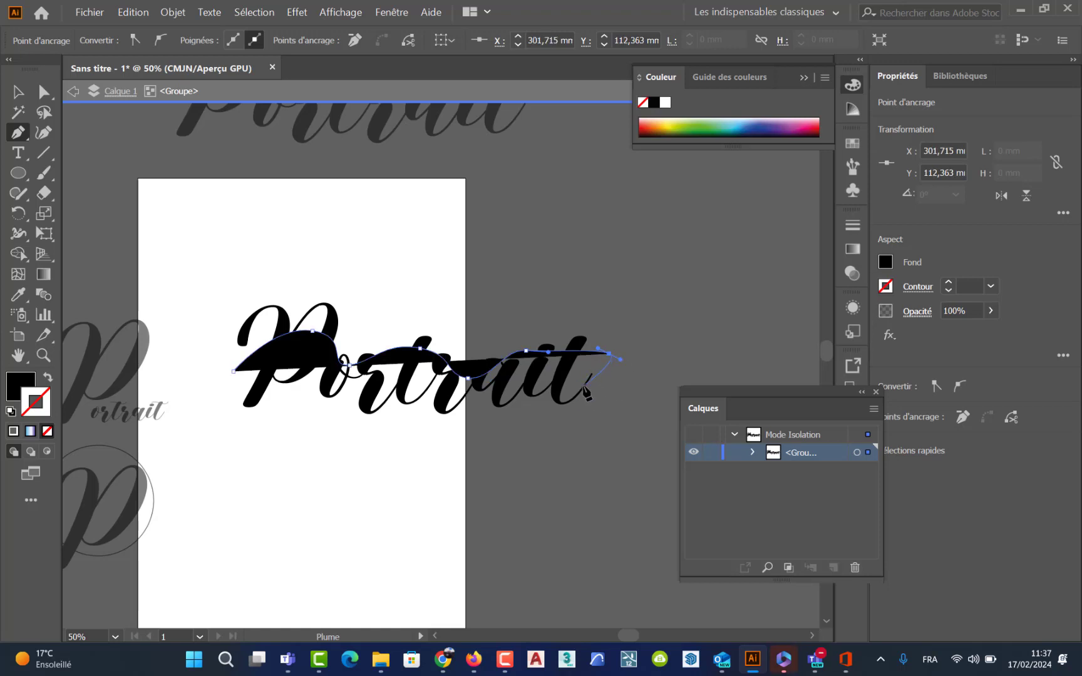
click(11, 412)
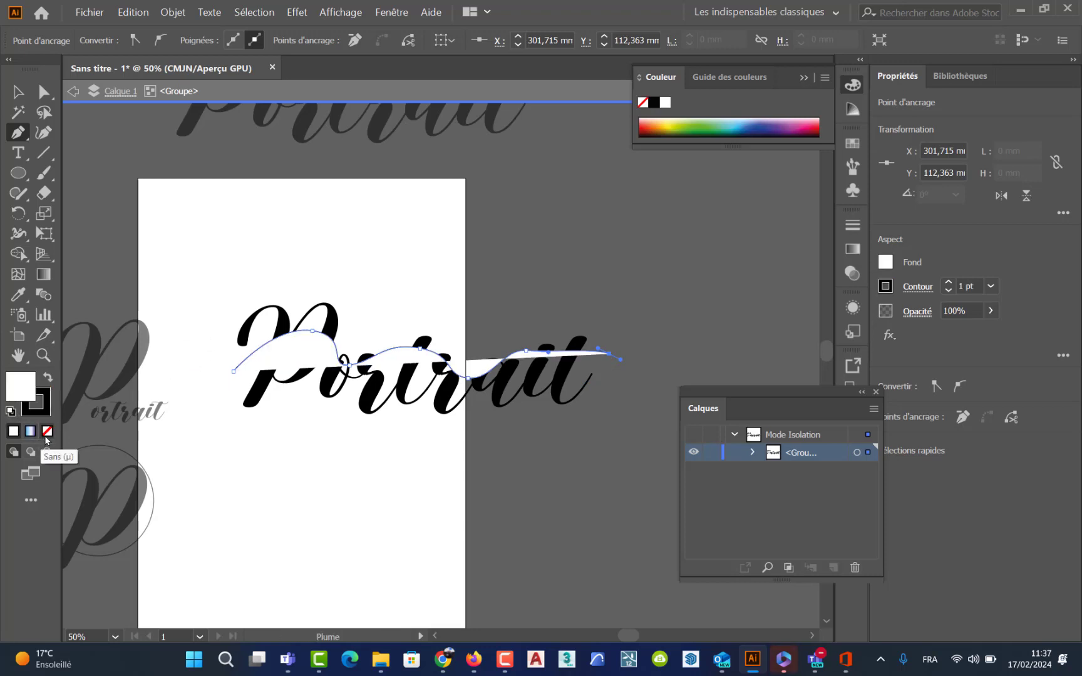
click(47, 431)
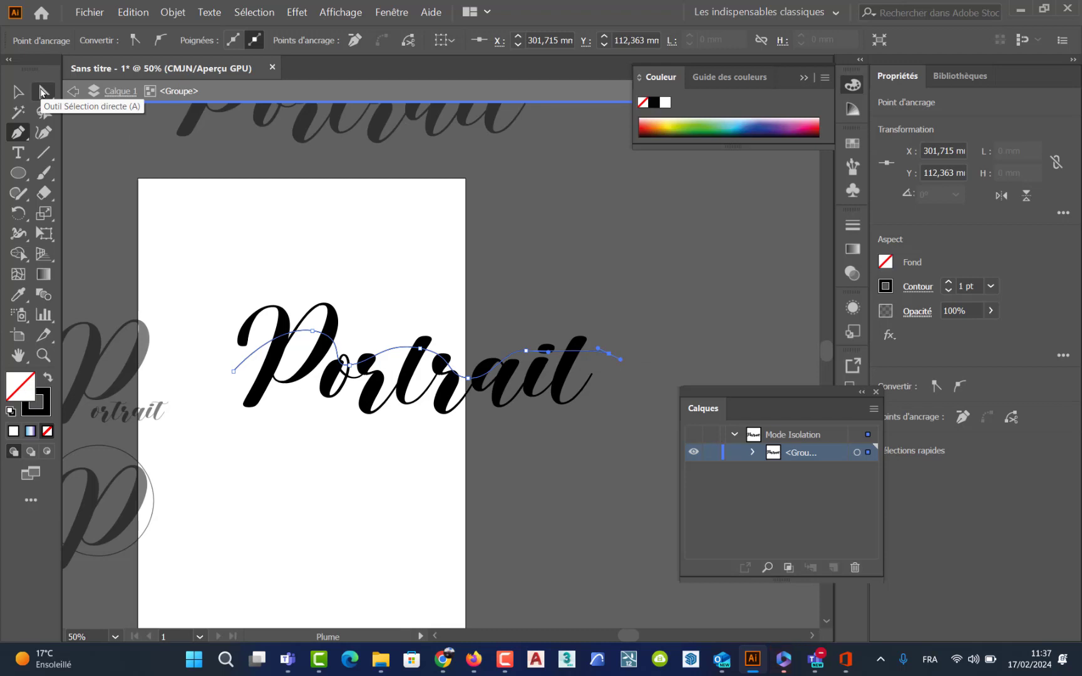
Step: Set the wavy path's stroke weight to 6 pt
click(20, 93)
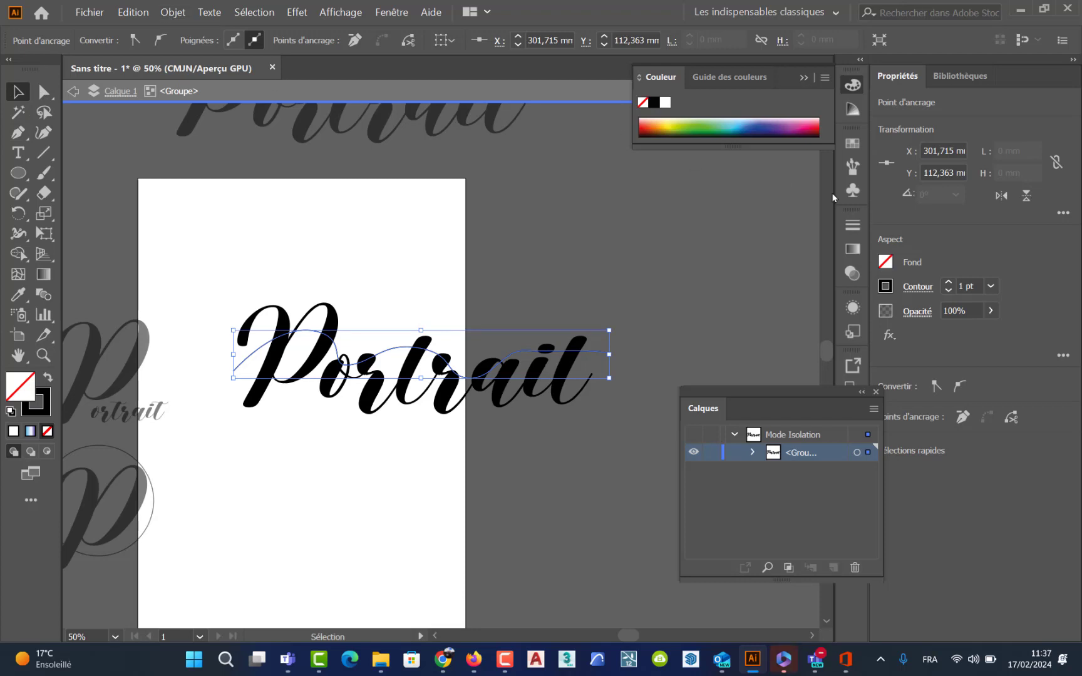
click(853, 225)
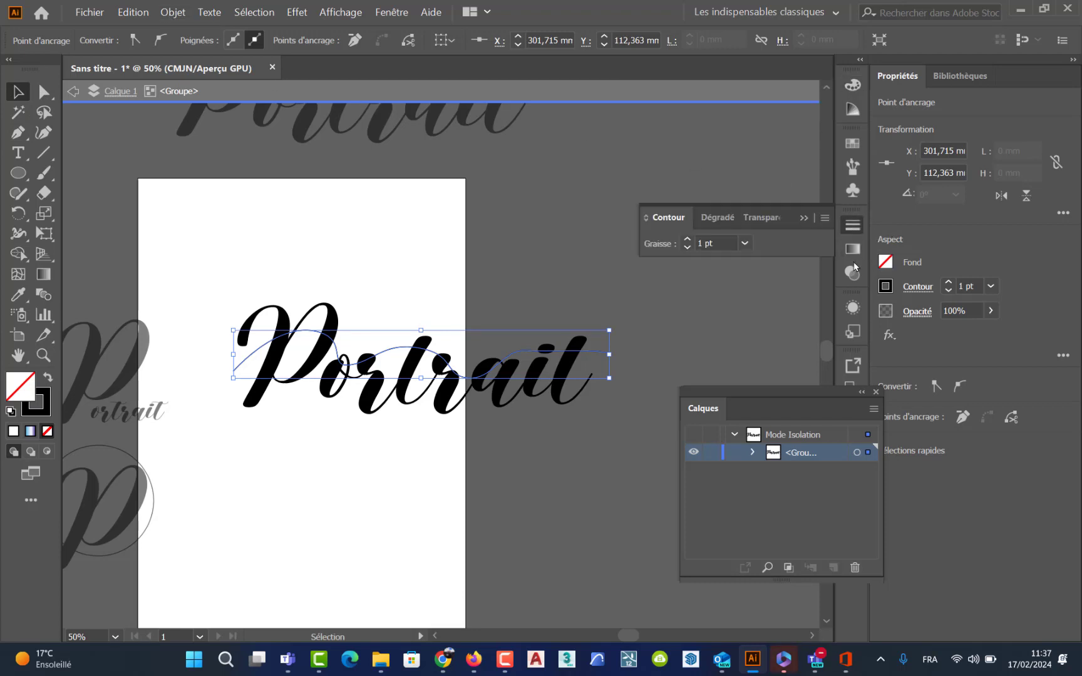
click(745, 244)
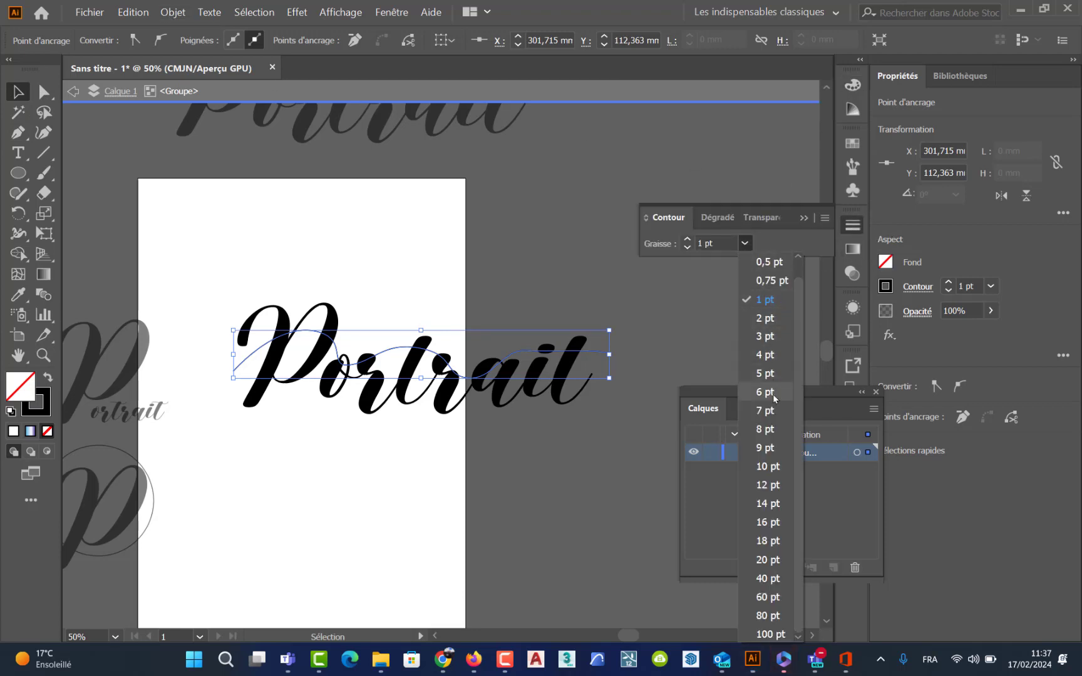
click(766, 355)
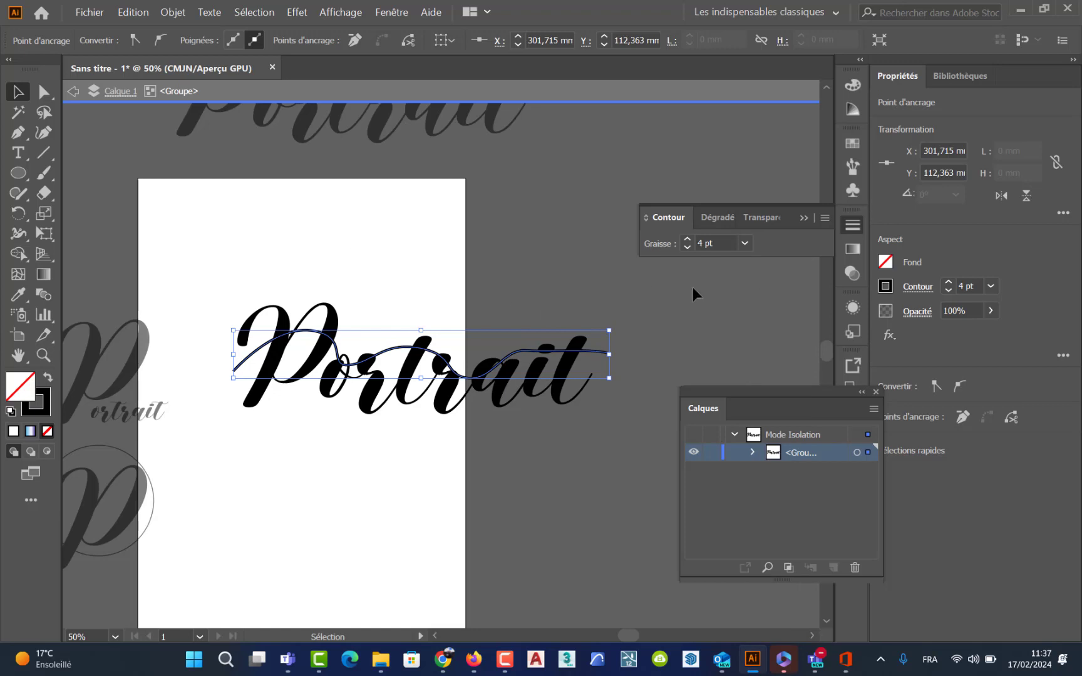
click(688, 240)
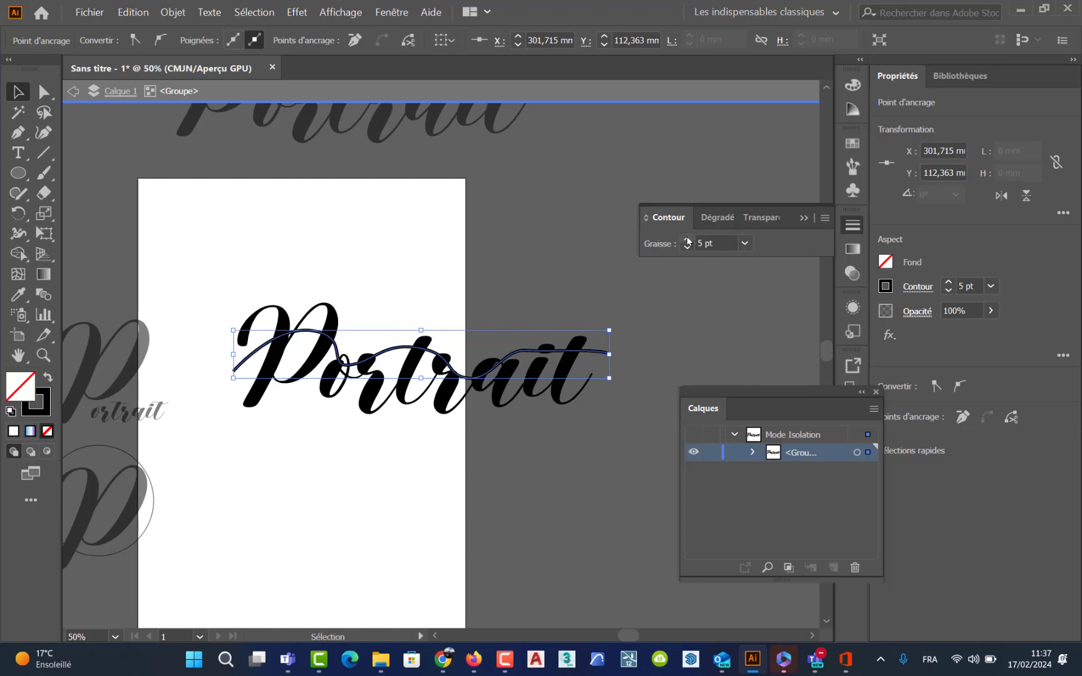
click(687, 239)
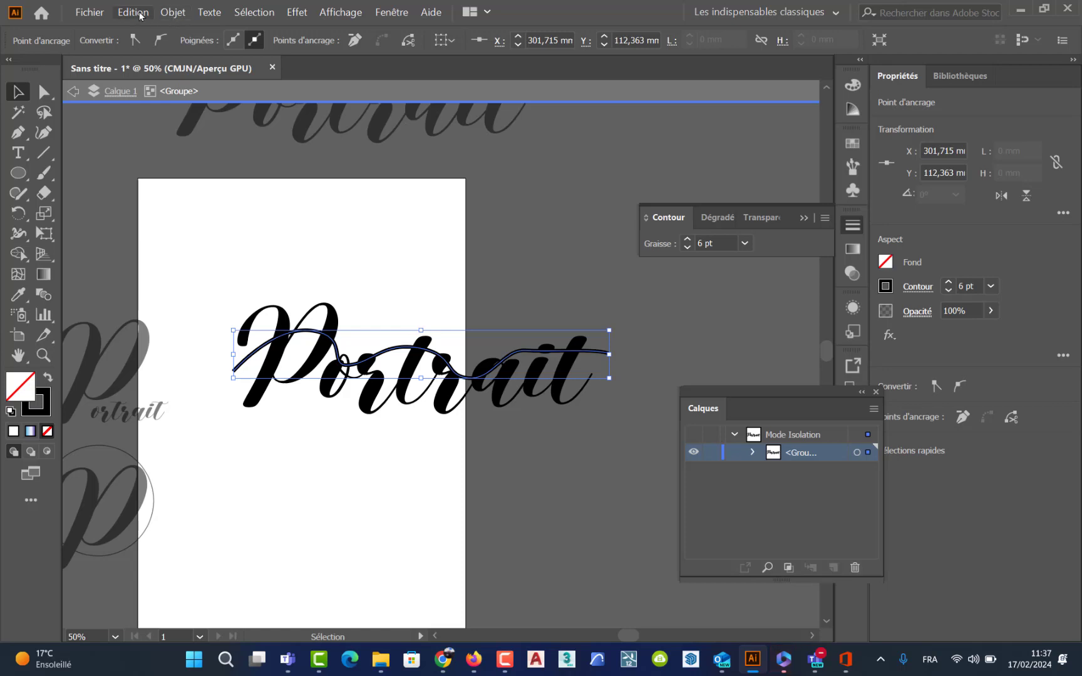
Step: Expand the wavy stroke into a filled shape with Décomposer
click(172, 13)
click(206, 174)
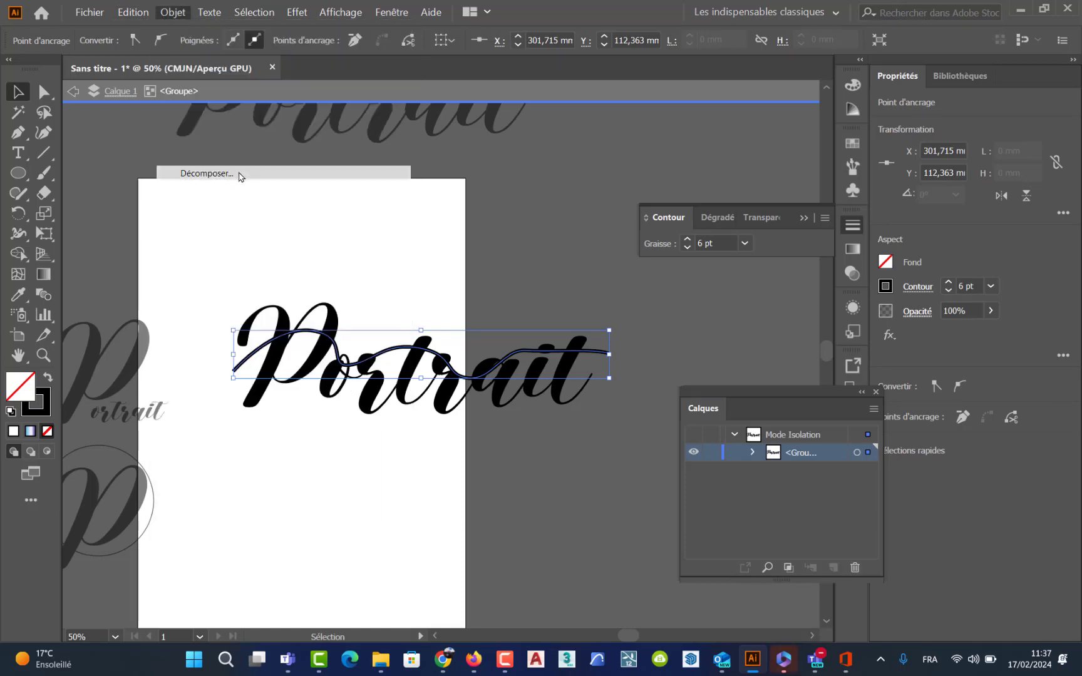
click(507, 425)
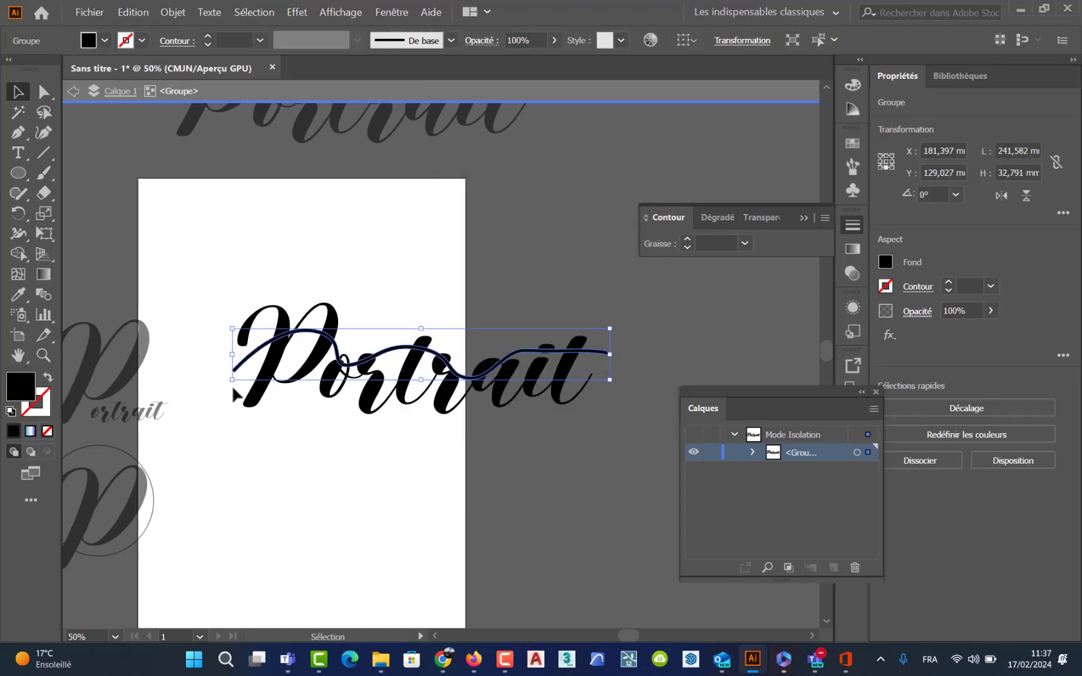
click(363, 454)
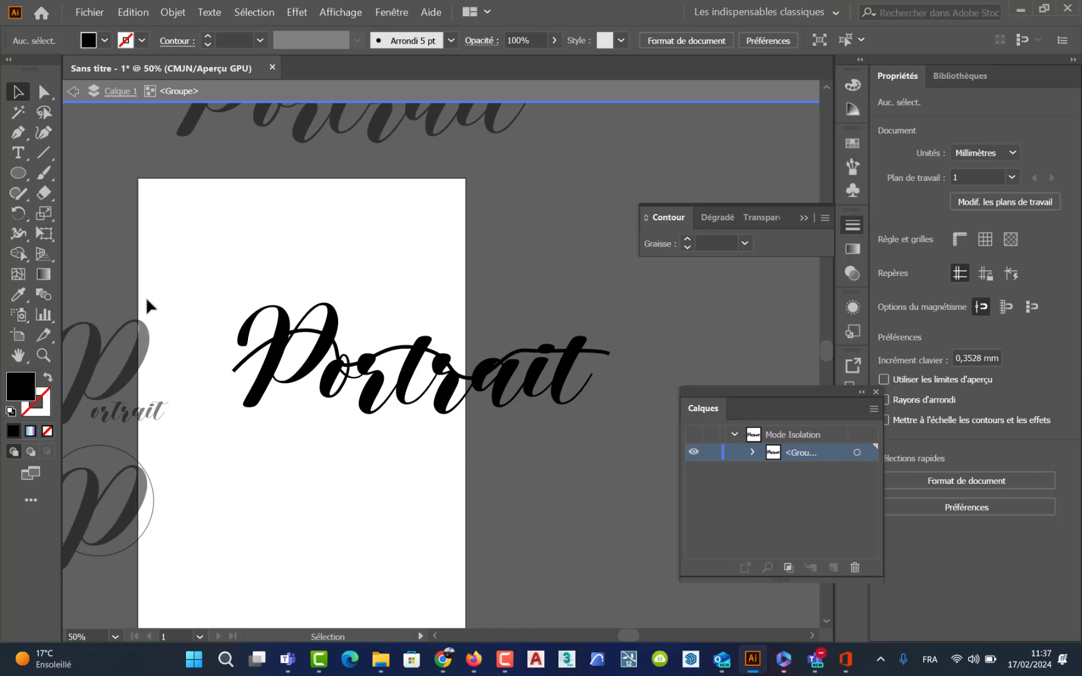
Step: Split the expanded wave and the letters it crosses into separate pieces with the Pathfinder Division operation
scroll(379, 335, left, 2)
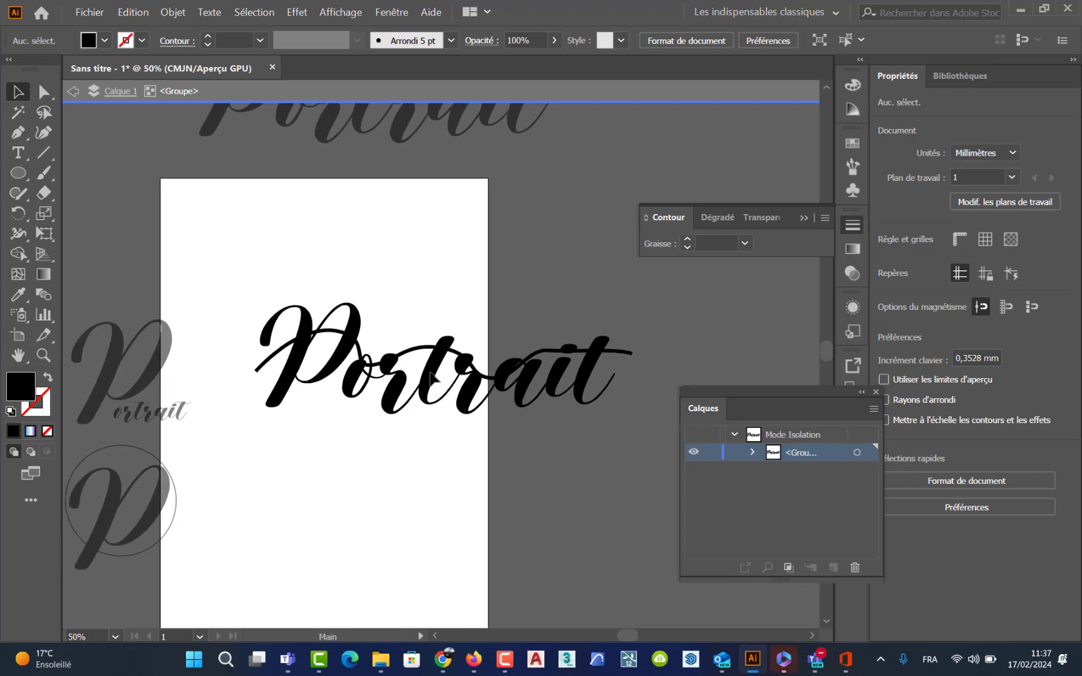
click(622, 354)
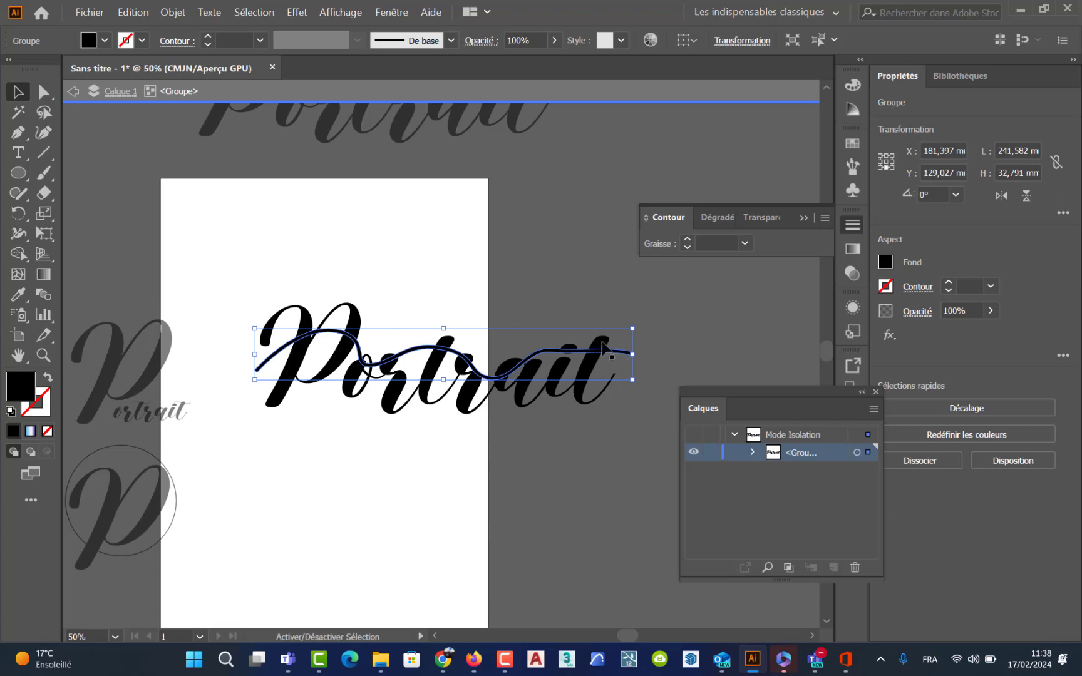
shift+click(604, 349)
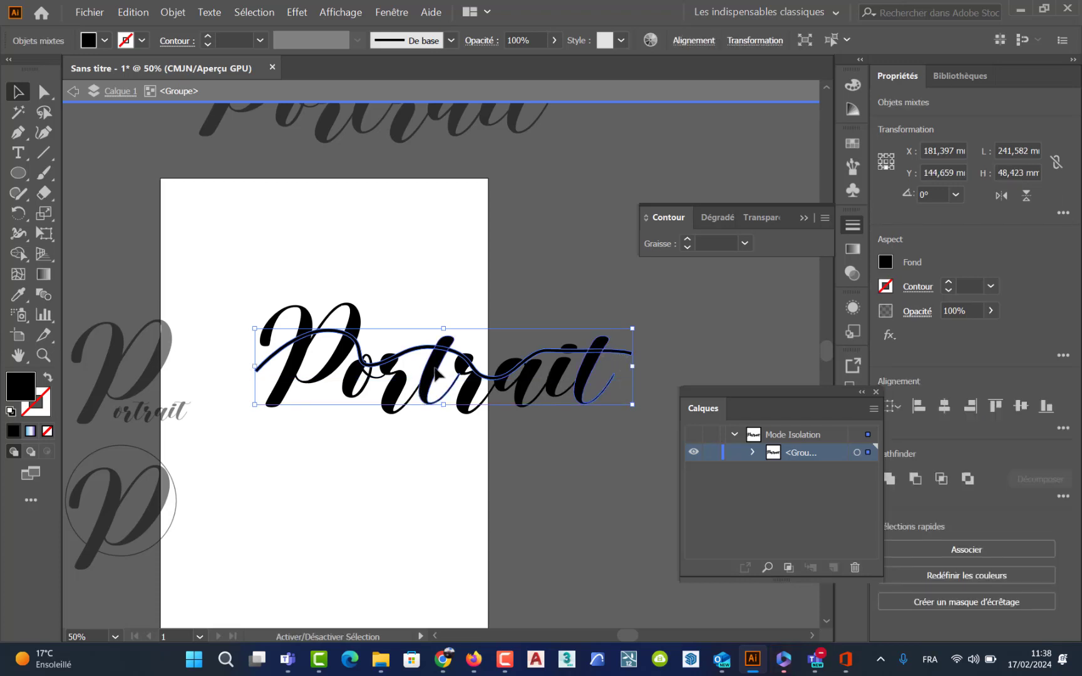
shift+click(290, 380)
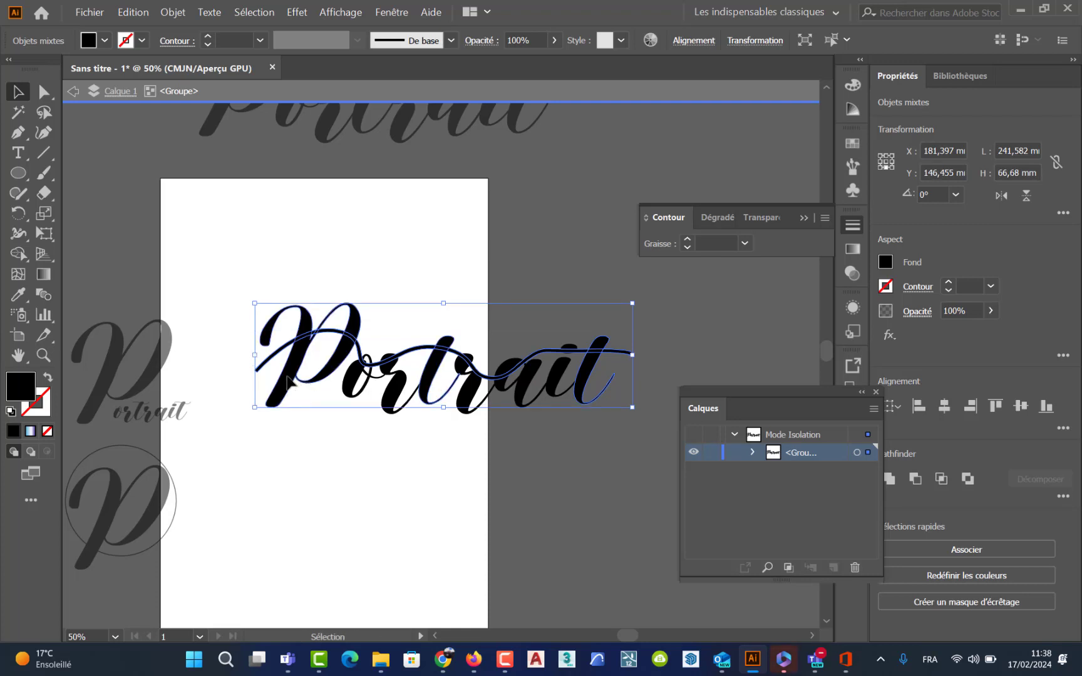
shift+click(528, 385)
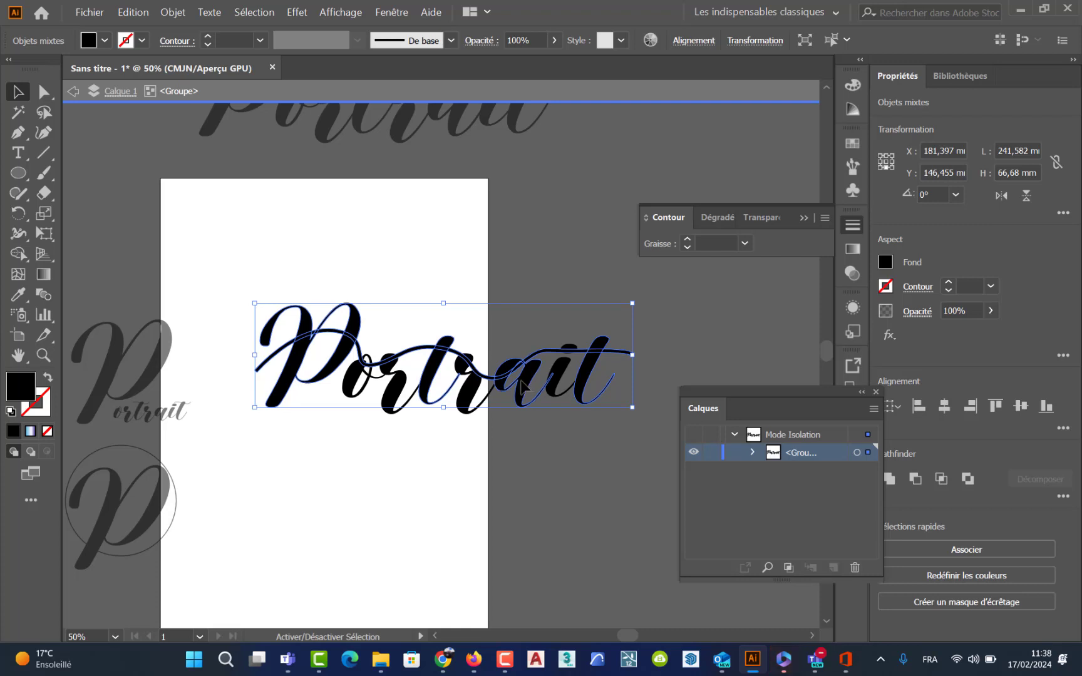
shift+click(473, 395)
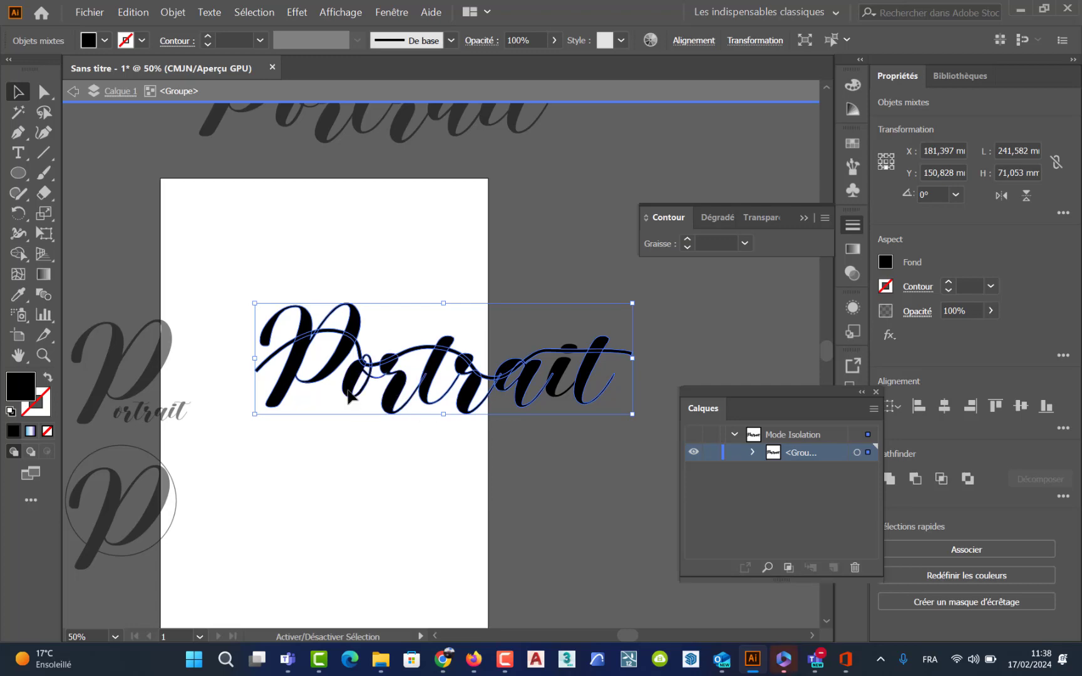
click(391, 12)
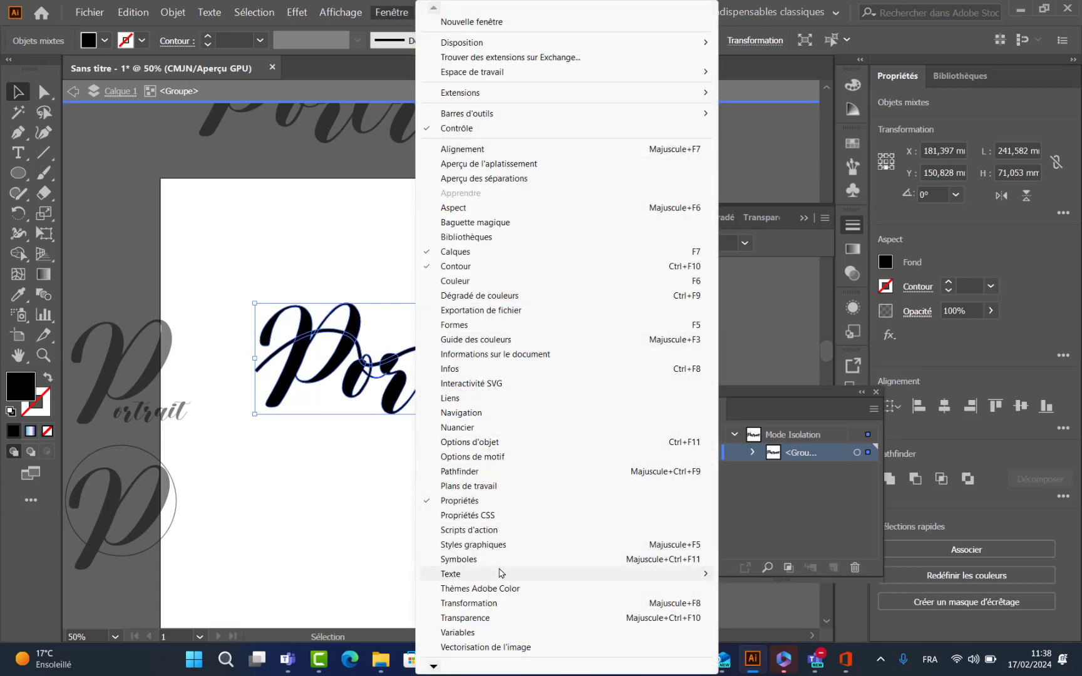
mouse_move(500, 574)
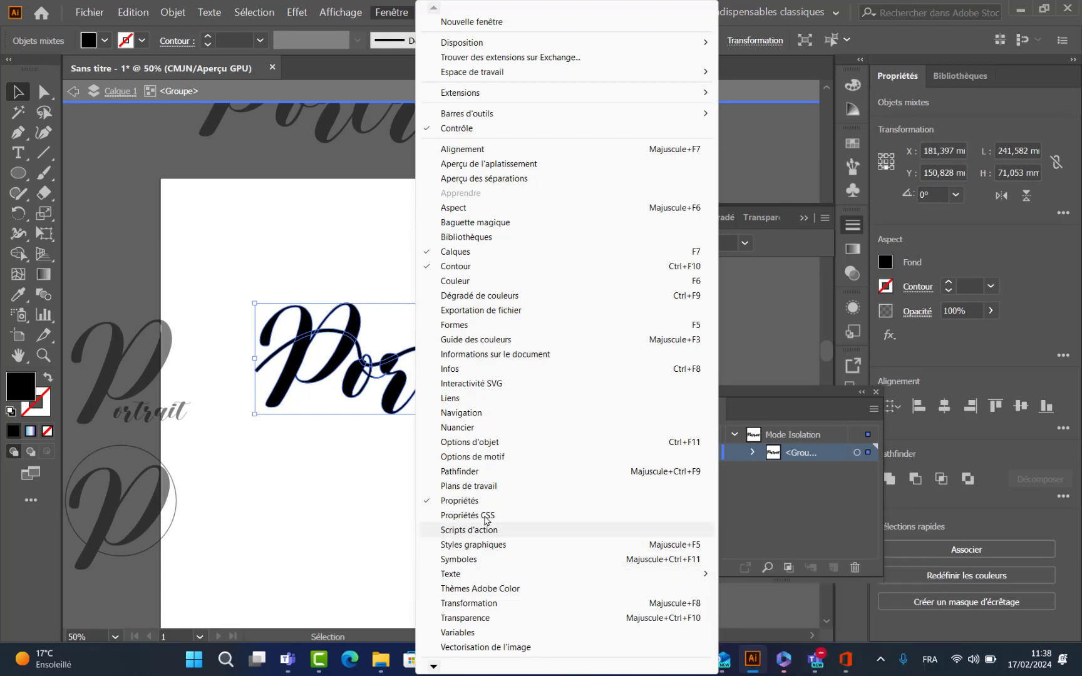
click(464, 472)
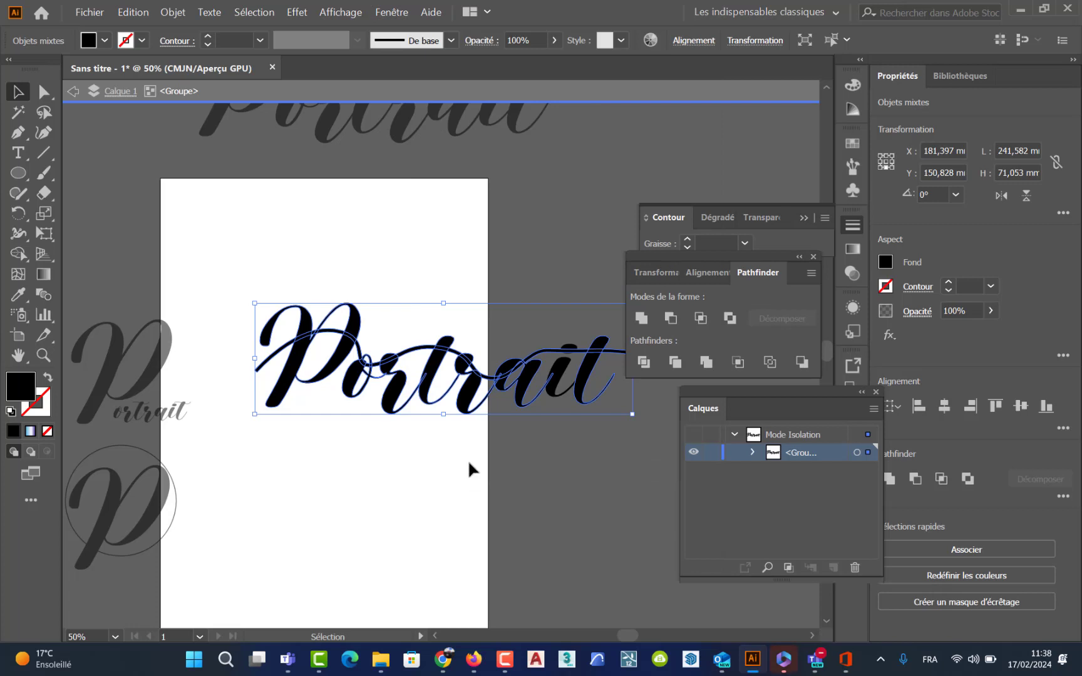
click(645, 369)
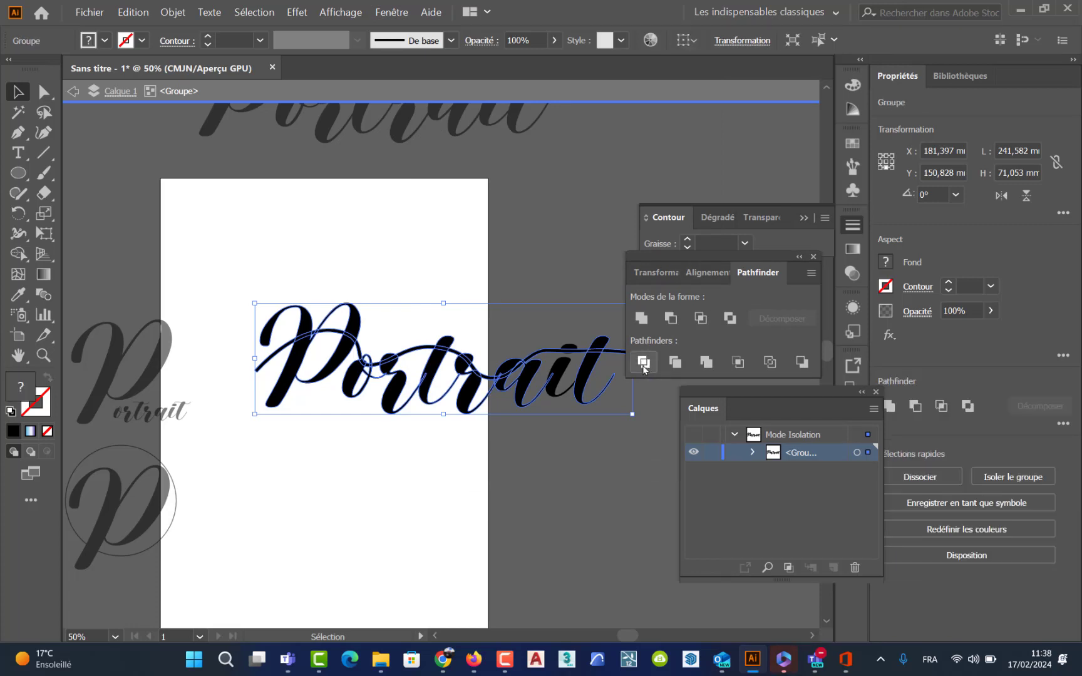
Step: Ungroup the divided wave and letter pieces so that each can be edited separately
right_click(526, 388)
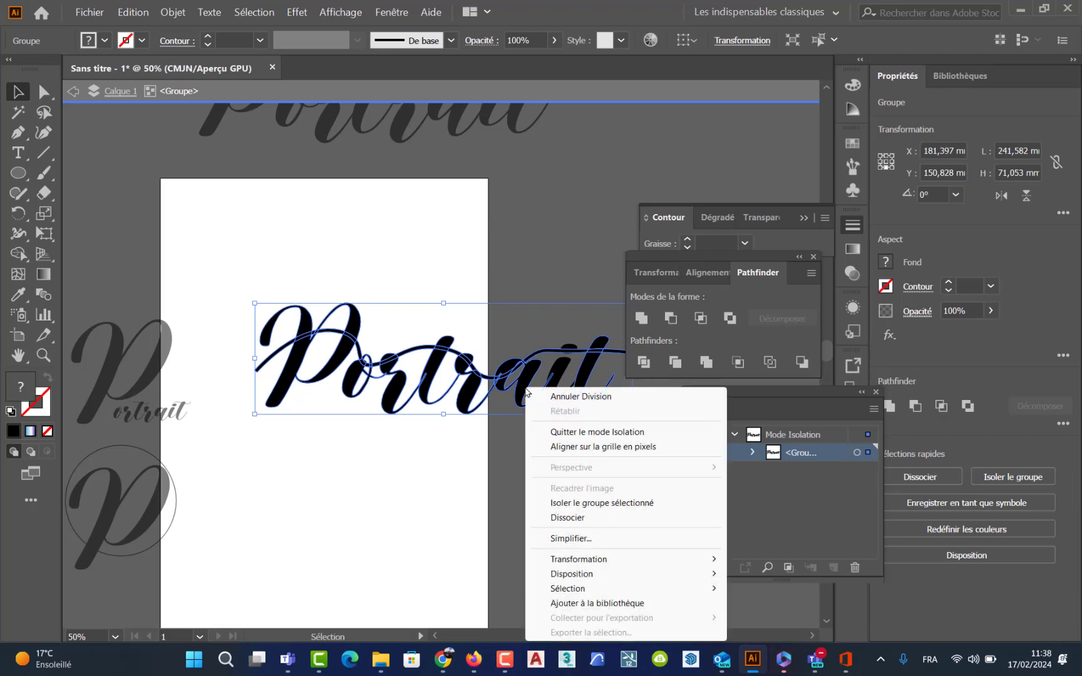
click(589, 519)
click(556, 451)
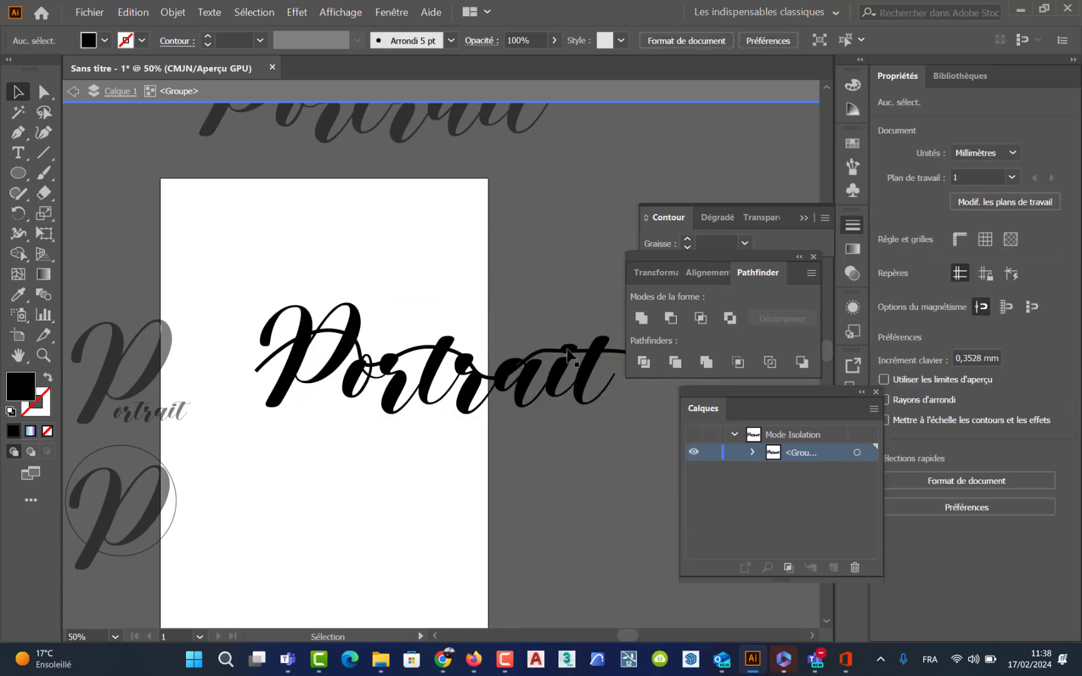
Step: Nudge the large lower piece of the "P" down by about 0.7 mm, away from the wave
drag(567, 350, 540, 363)
scroll(479, 369, up, 3)
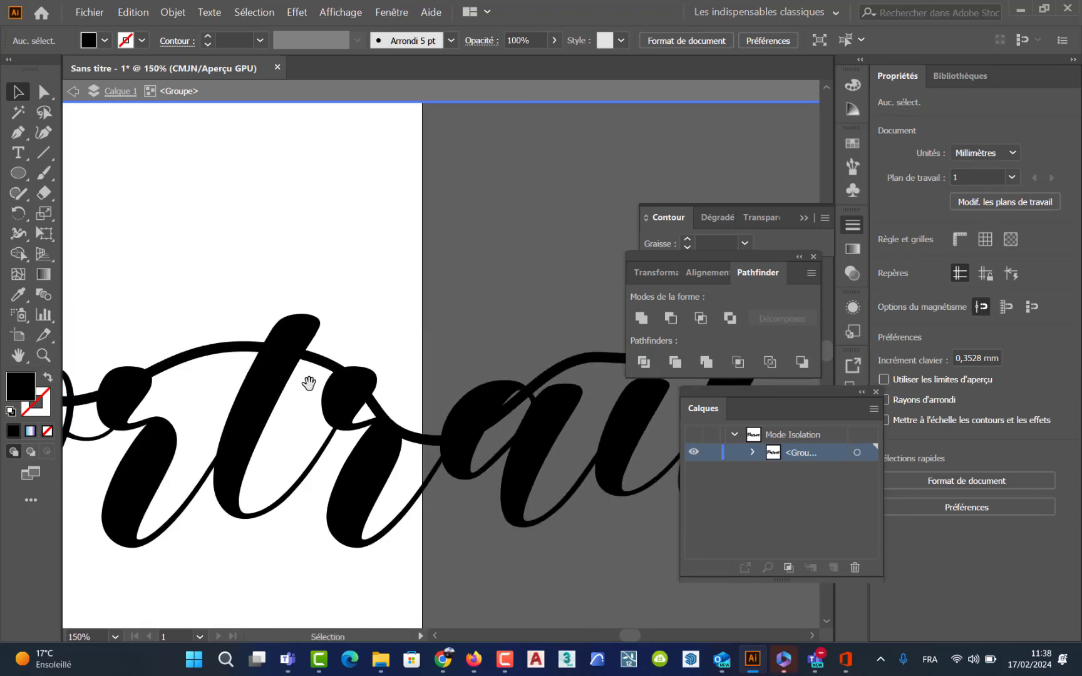
drag(246, 389, 648, 363)
drag(374, 338, 392, 369)
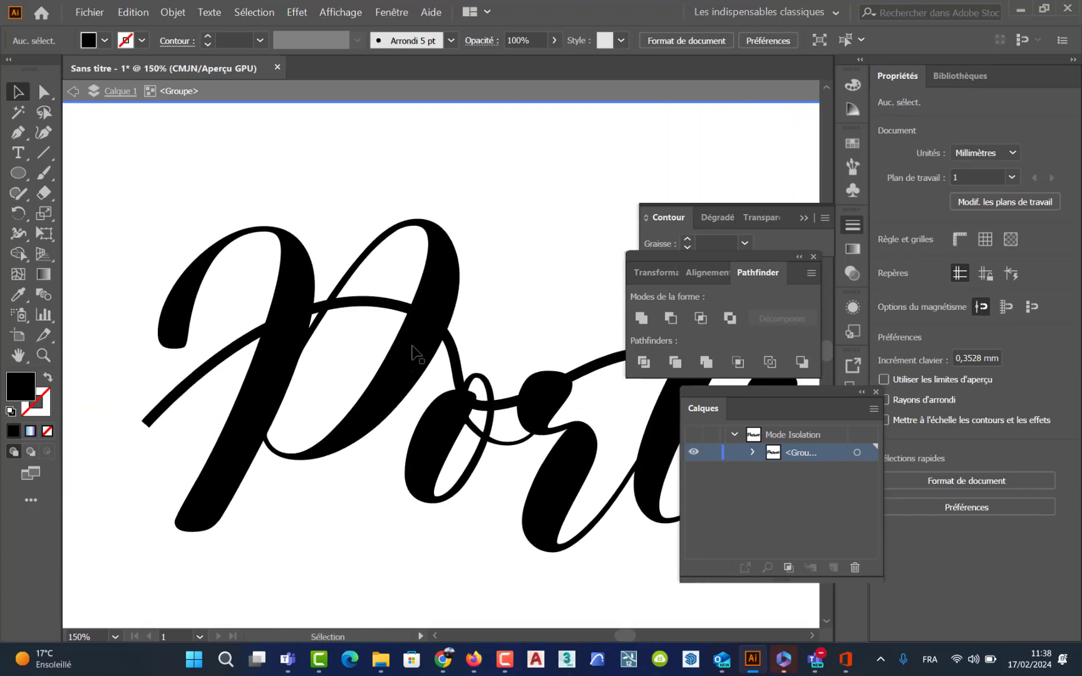
click(398, 378)
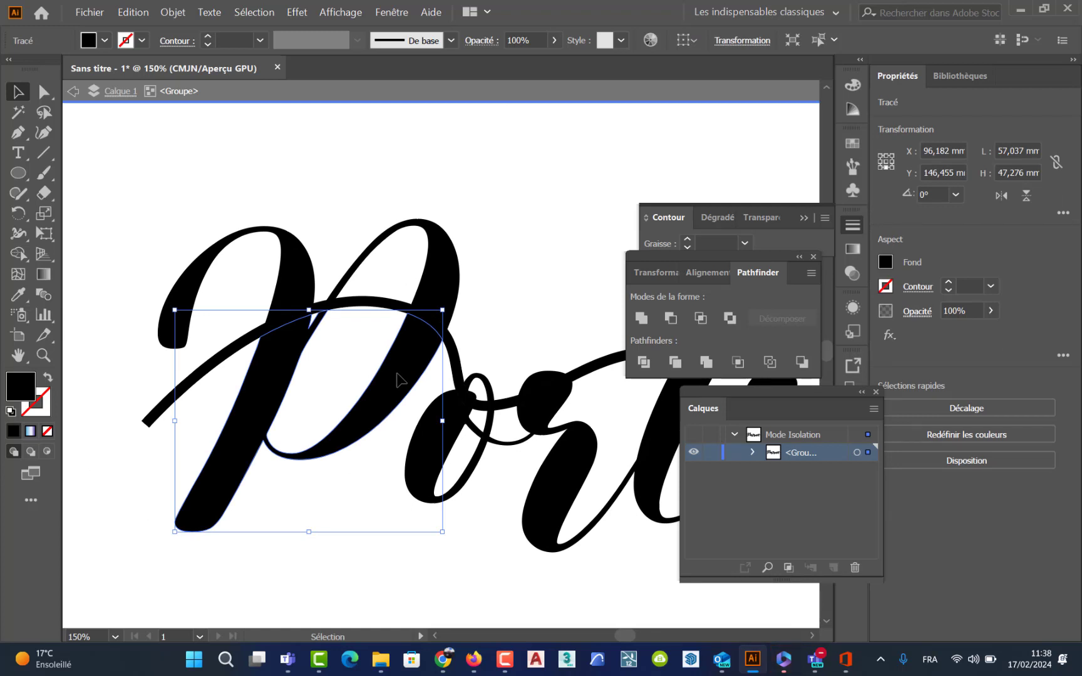
key(Down)
key(Down)
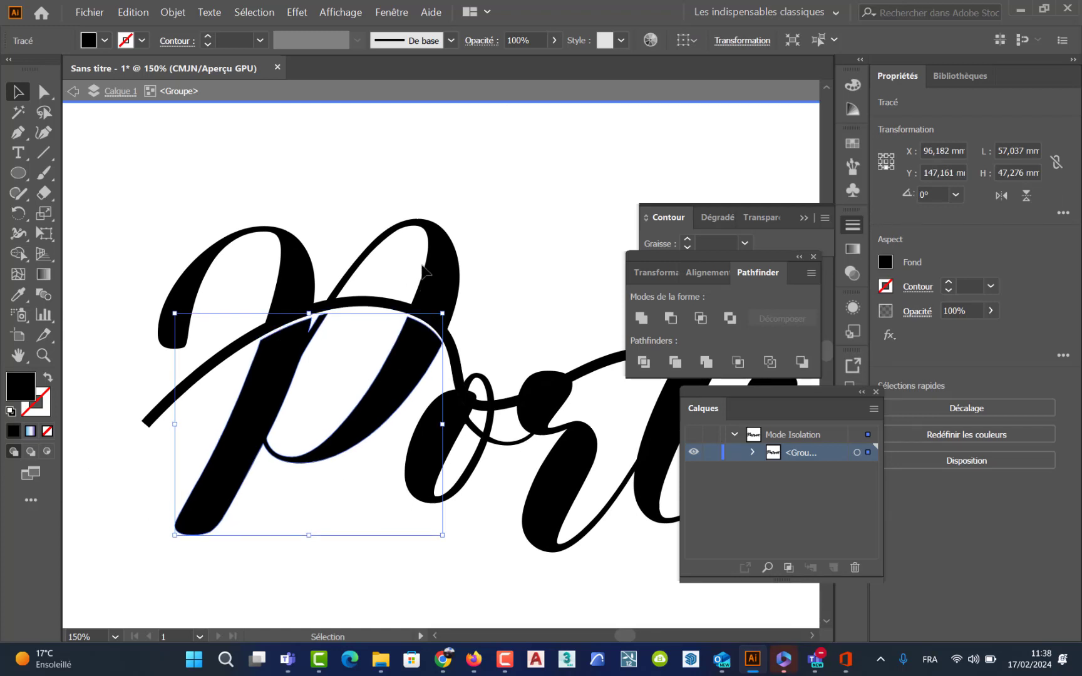
Step: Nudge the two upper pieces of the "P" up by about 0.7 mm each, away from the wave
click(449, 266)
key(Up)
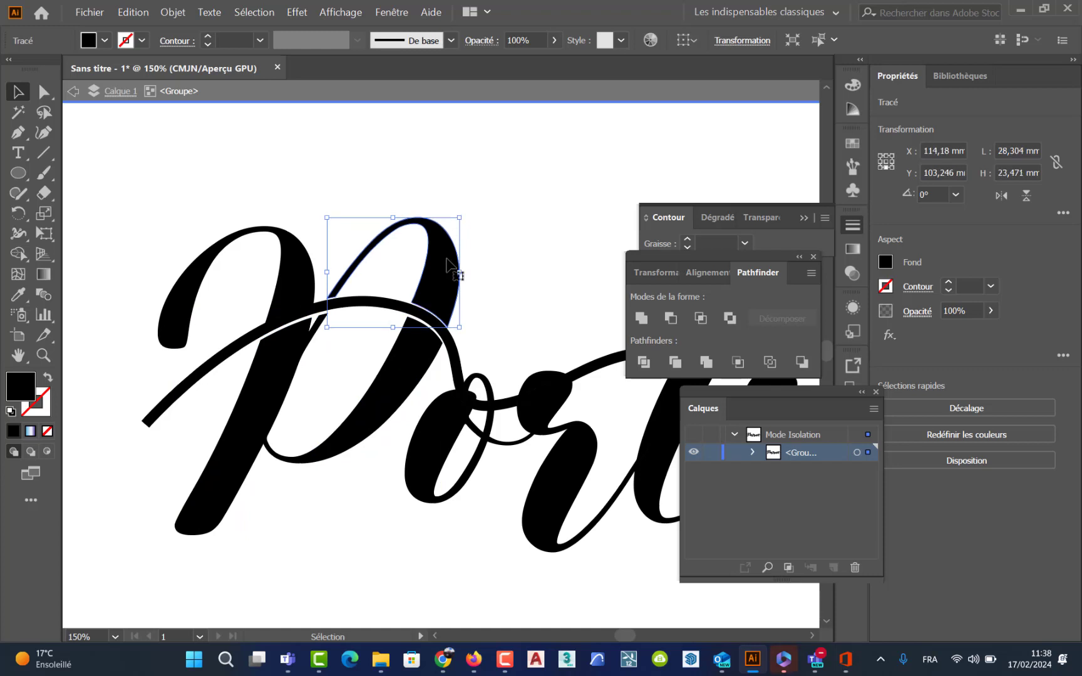
key(Up)
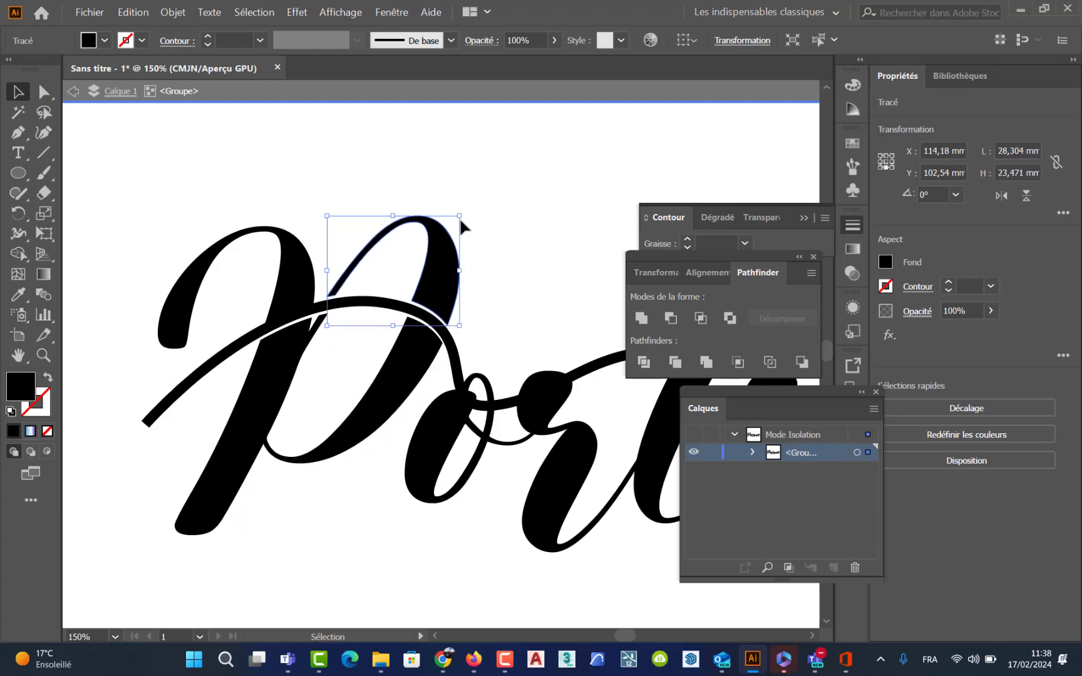
click(303, 275)
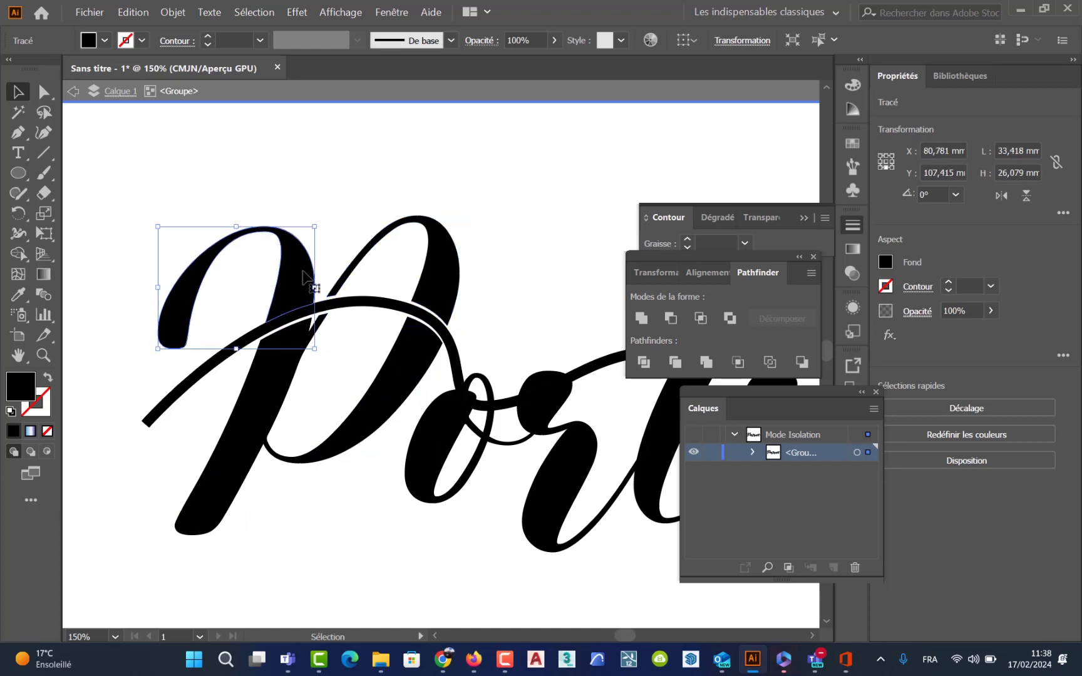
key(Up)
key(Up)
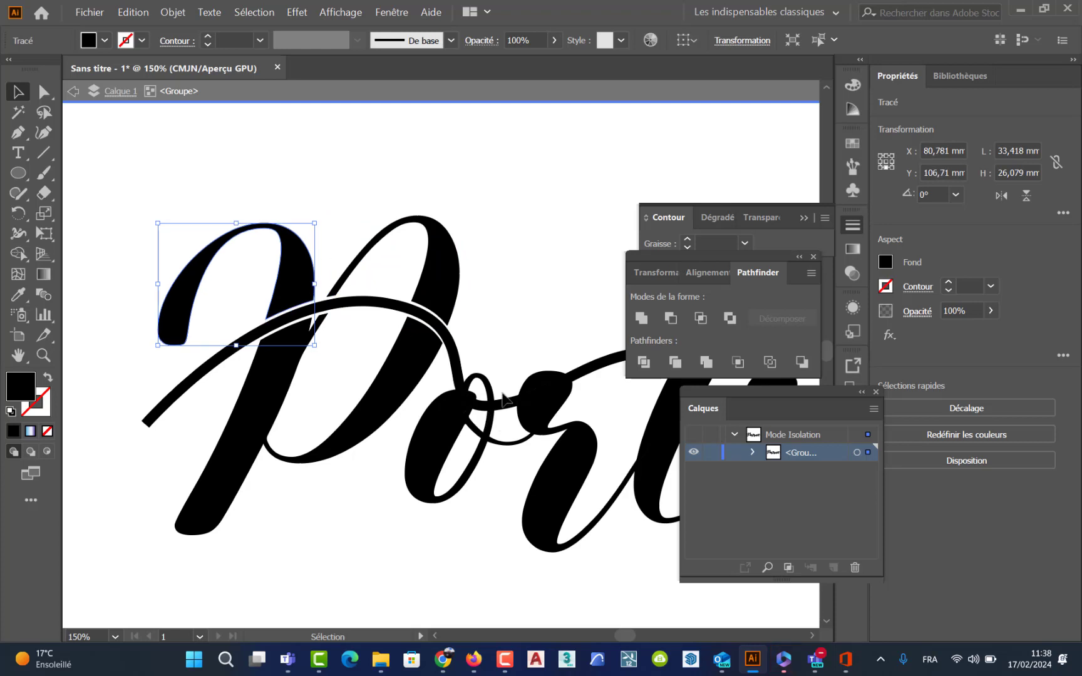
Step: Fill the wave pieces inside both "r"s with the magenta swatch
scroll(476, 398, right, 3)
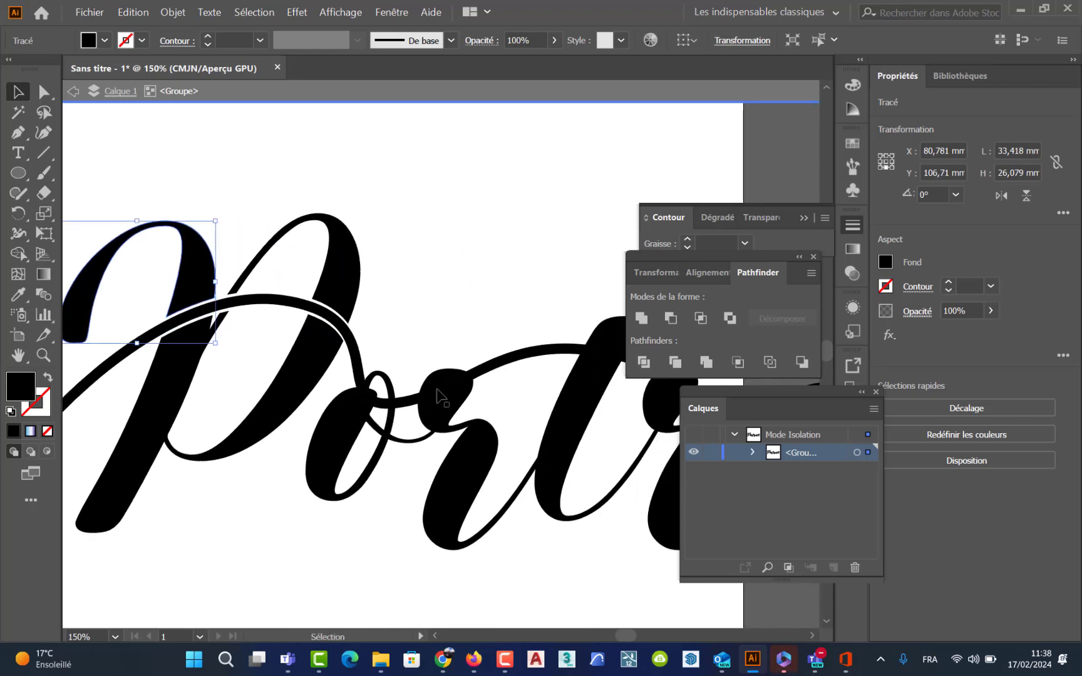
click(440, 397)
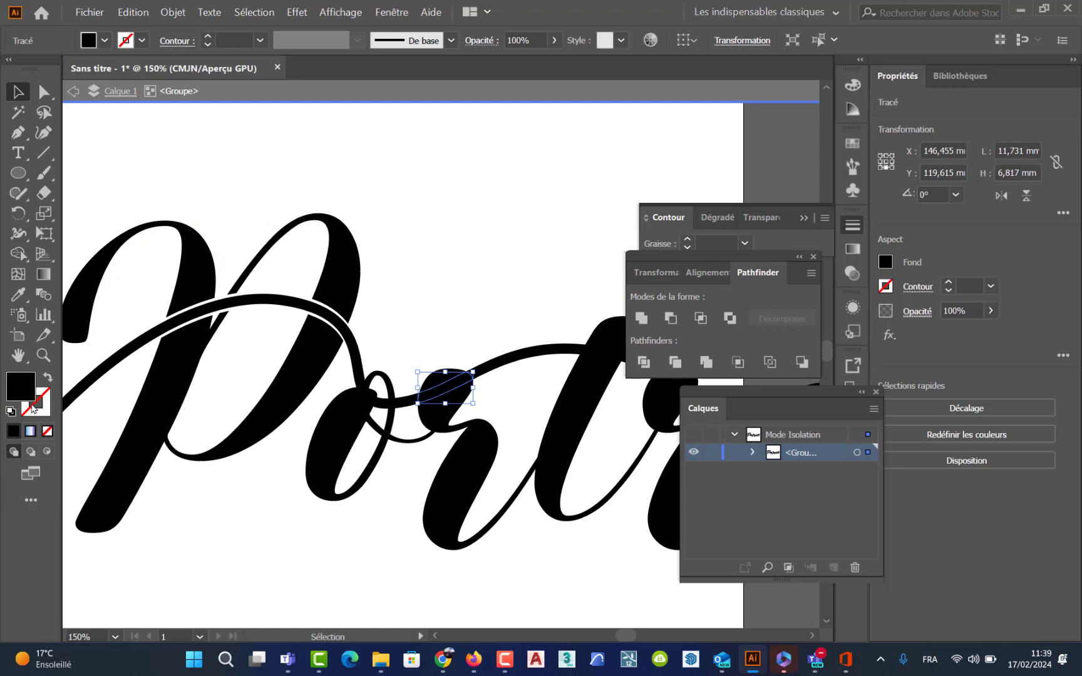
click(814, 257)
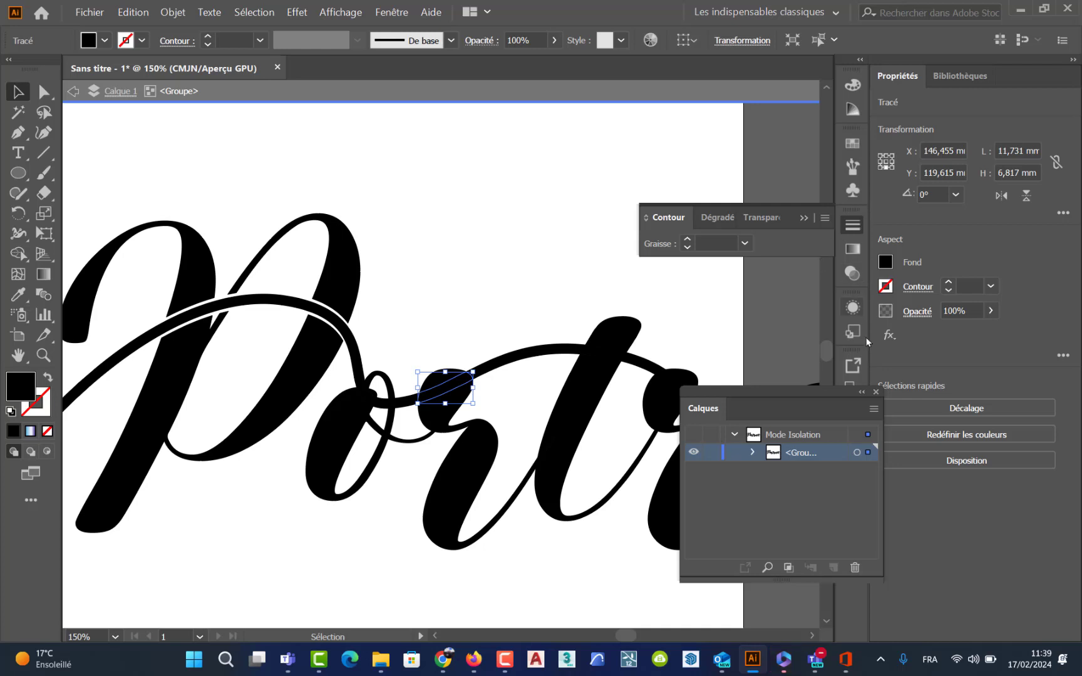
click(876, 393)
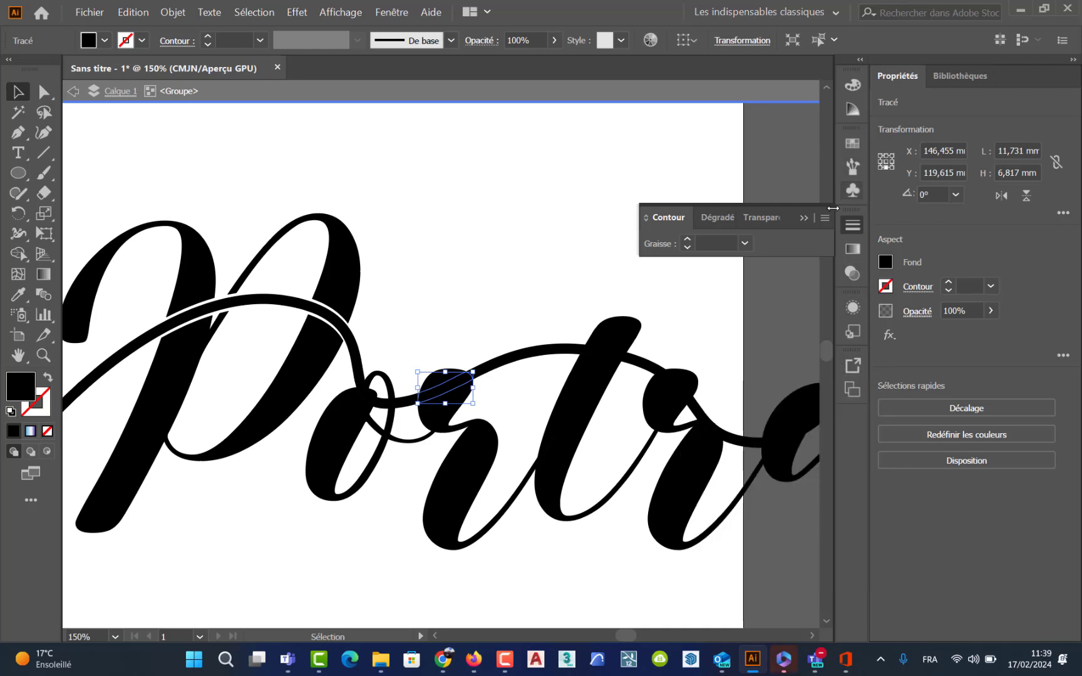
click(854, 149)
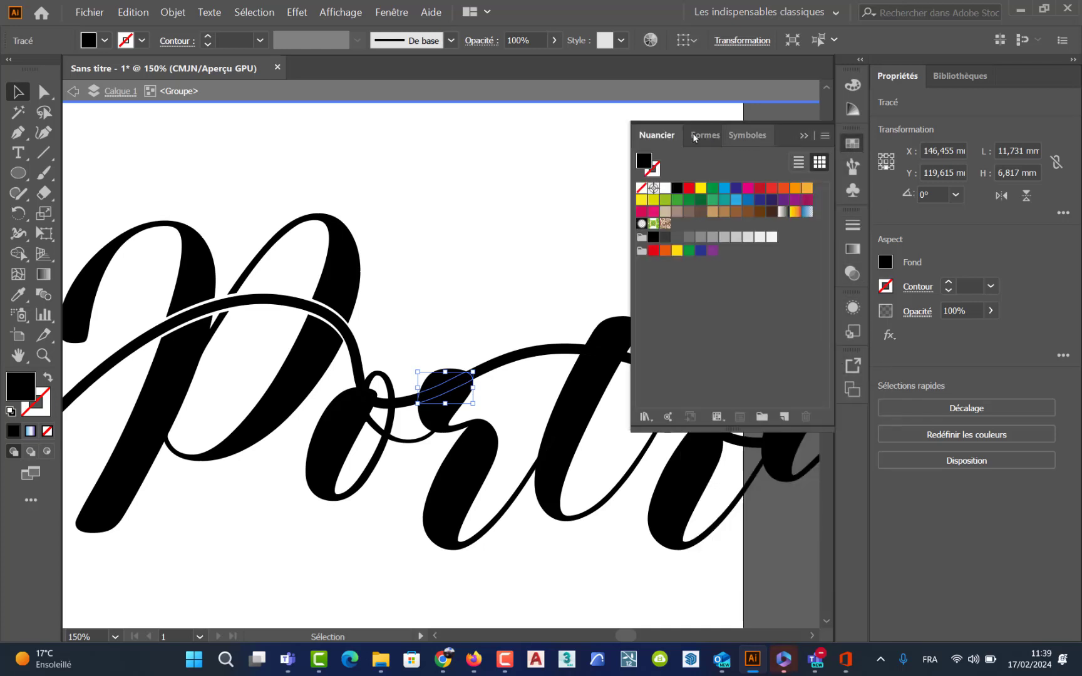
drag(661, 134, 442, 104)
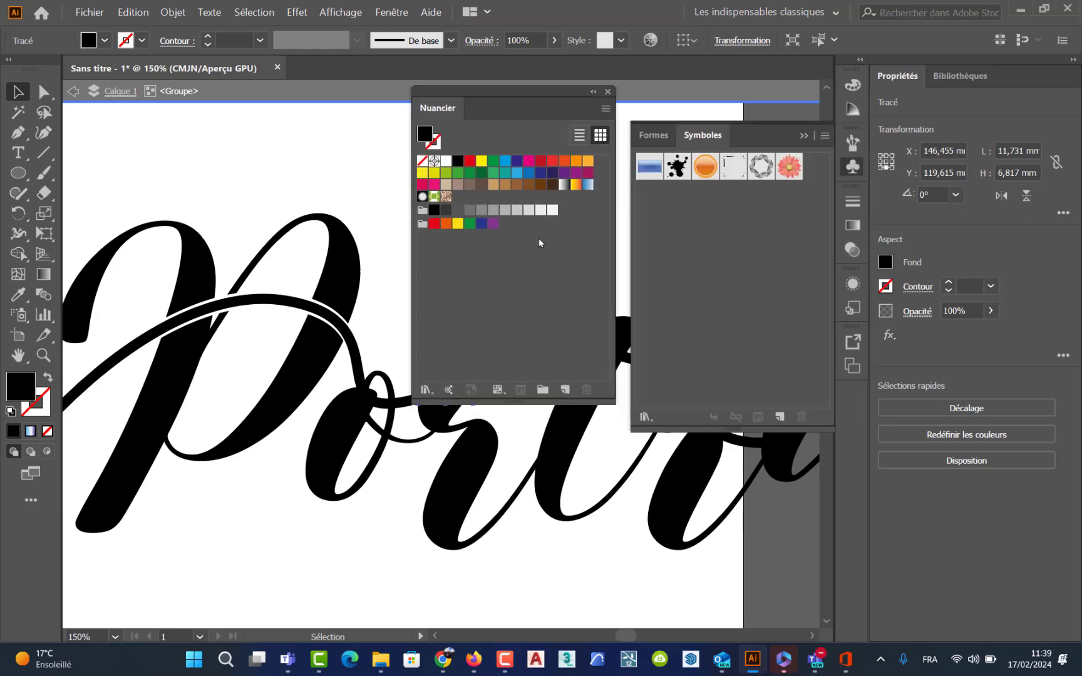
click(804, 136)
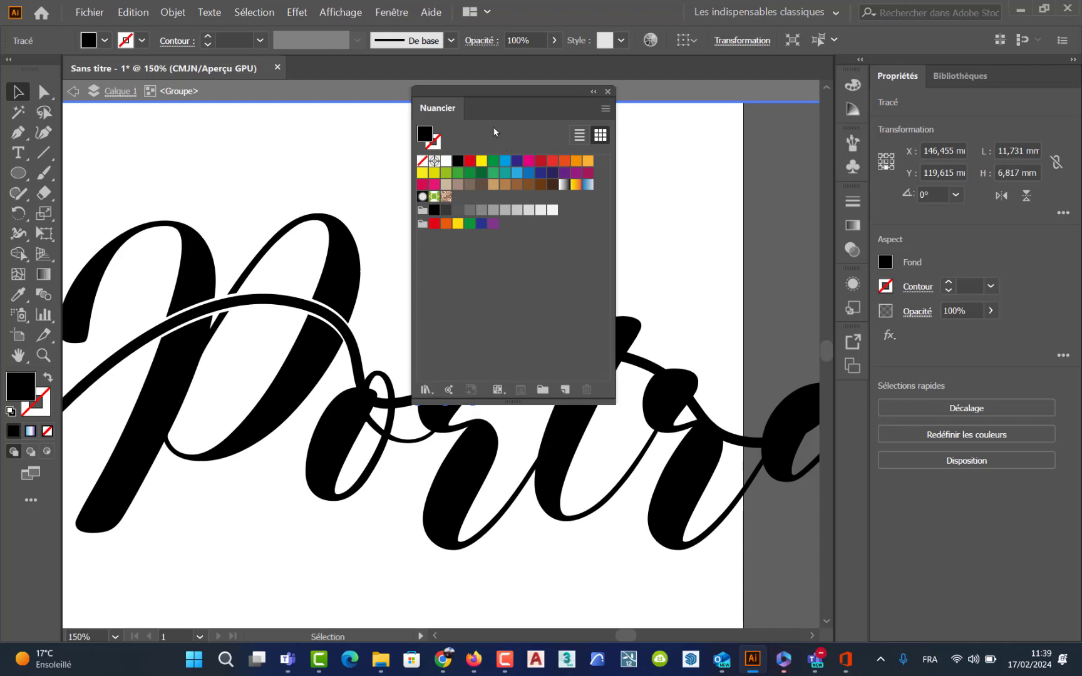
drag(482, 89, 162, 169)
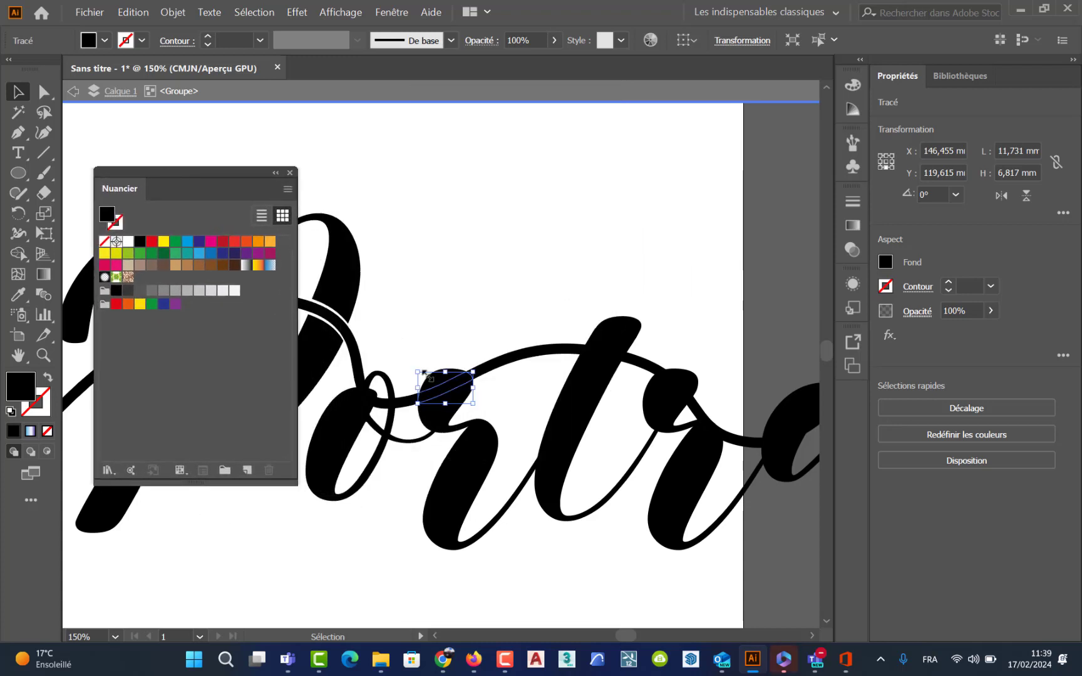
click(210, 244)
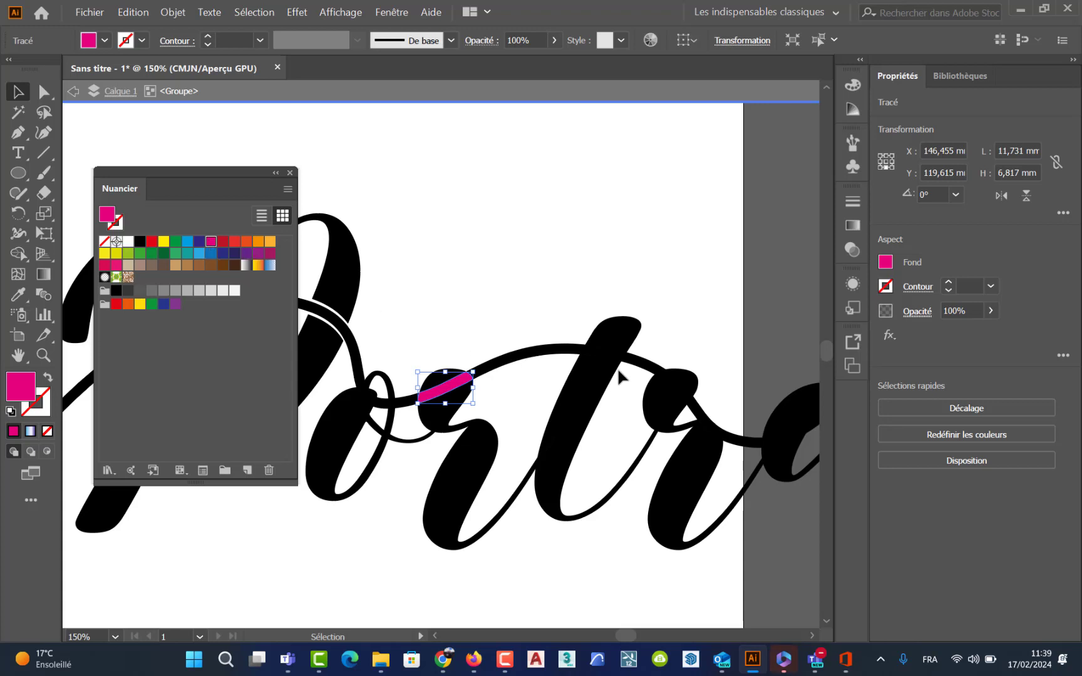
click(686, 392)
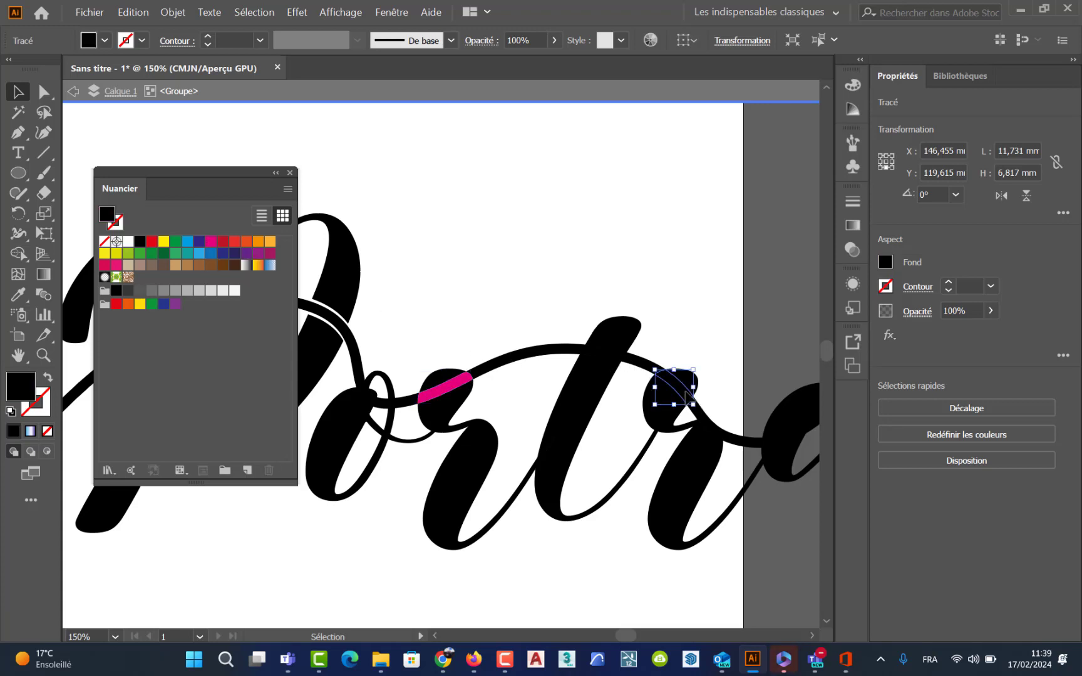
click(213, 242)
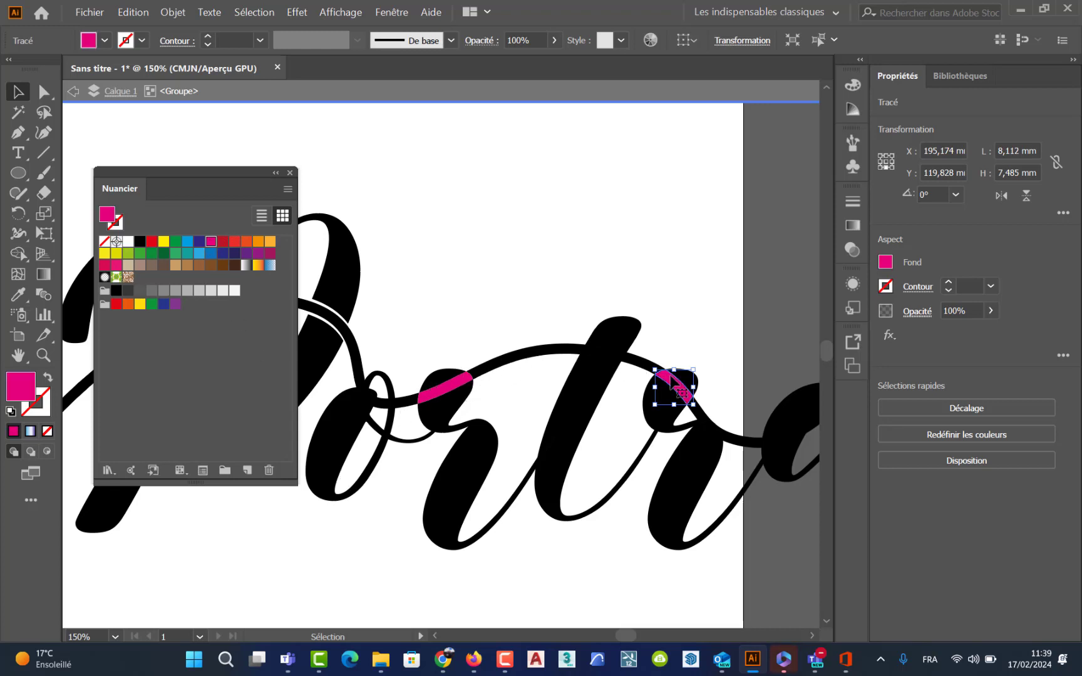
Step: Examine the separate wave pieces along the "a", "i" and final "t" and across the "P" stem
scroll(726, 439, right, 5)
scroll(727, 438, down, 1)
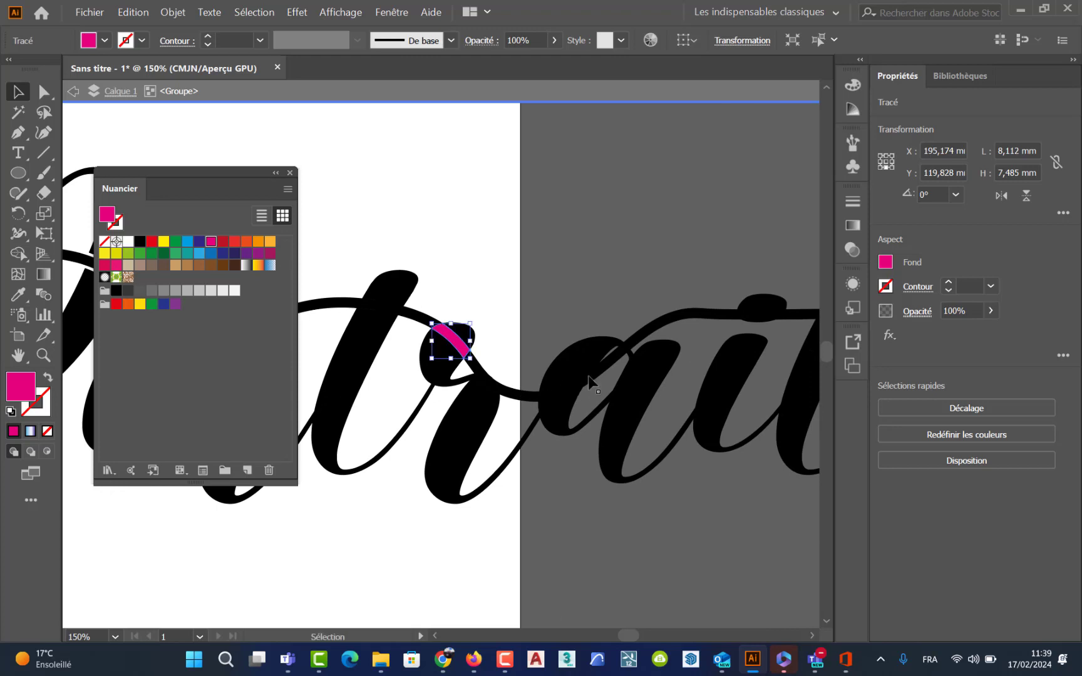
click(563, 392)
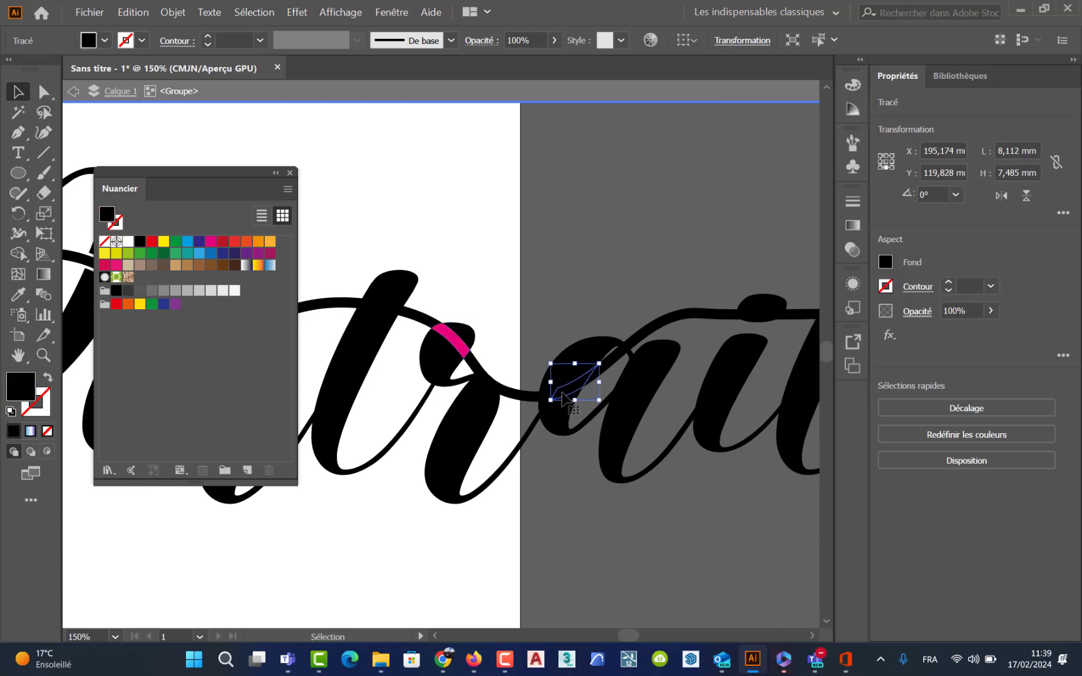
click(748, 319)
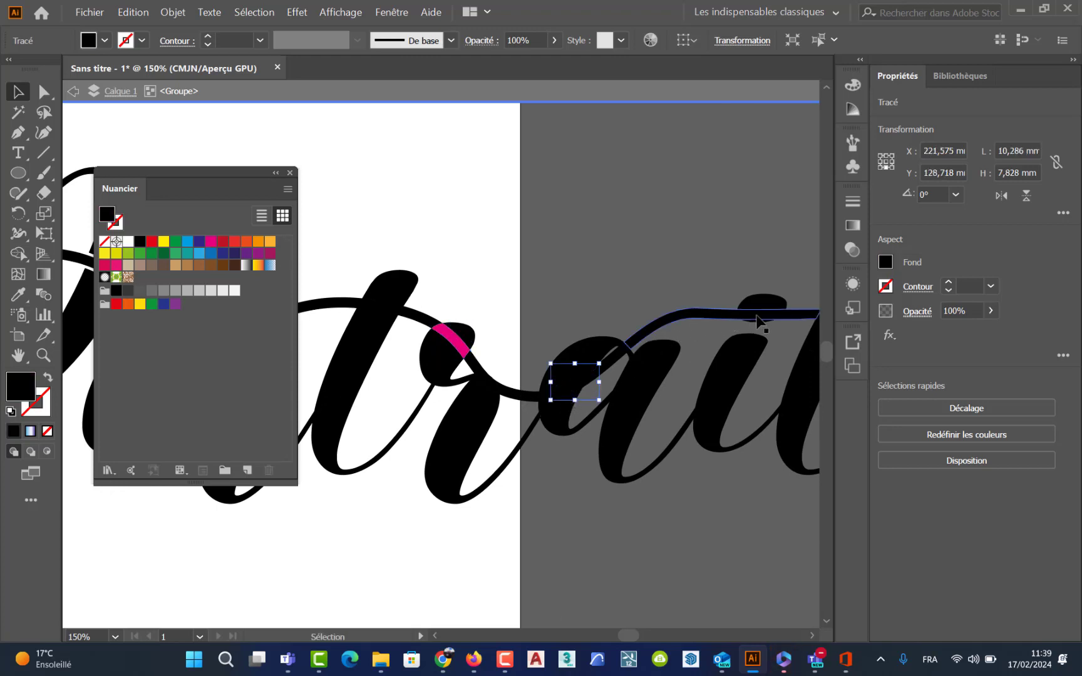
scroll(754, 320, right, 5)
scroll(754, 320, up, 1)
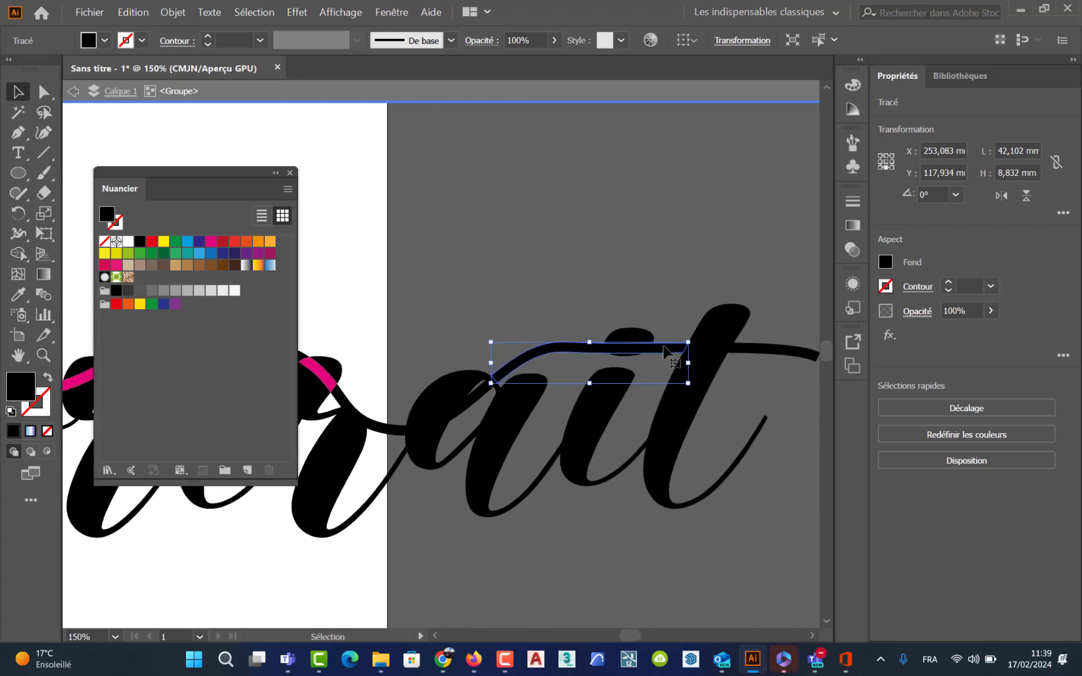
click(774, 353)
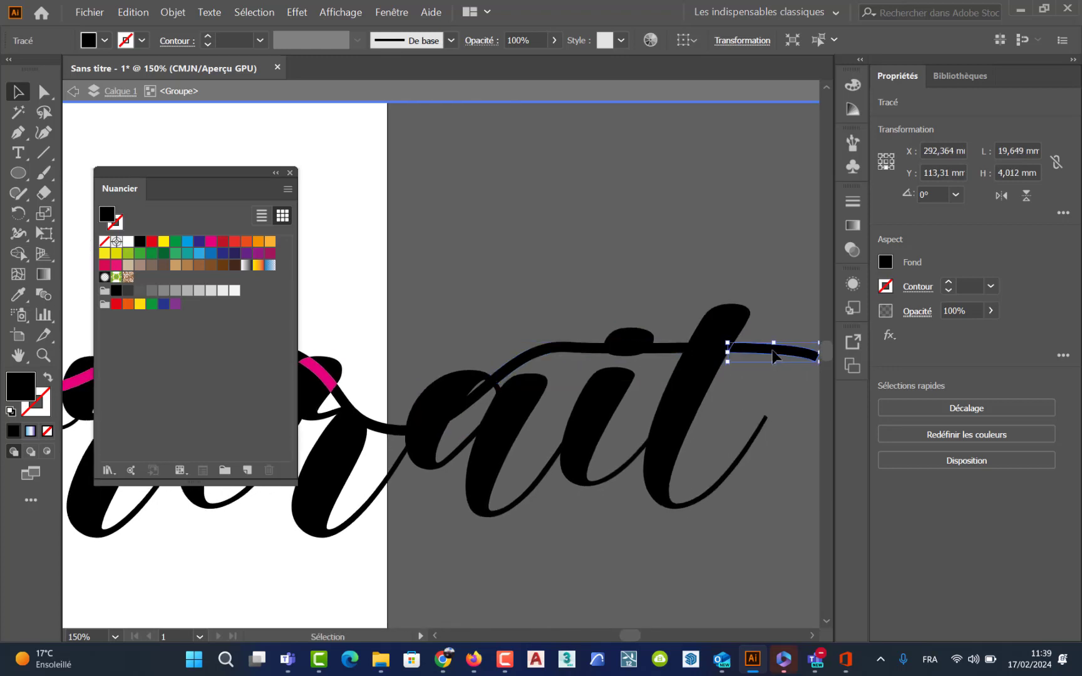
click(289, 173)
scroll(352, 307, left, 10)
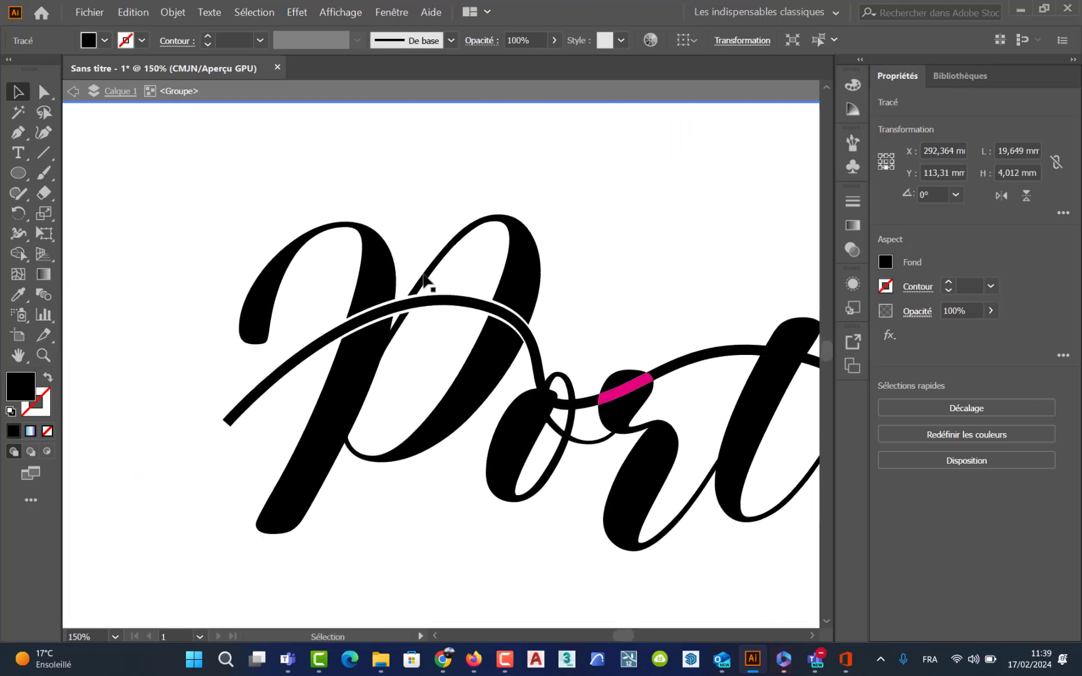
click(388, 318)
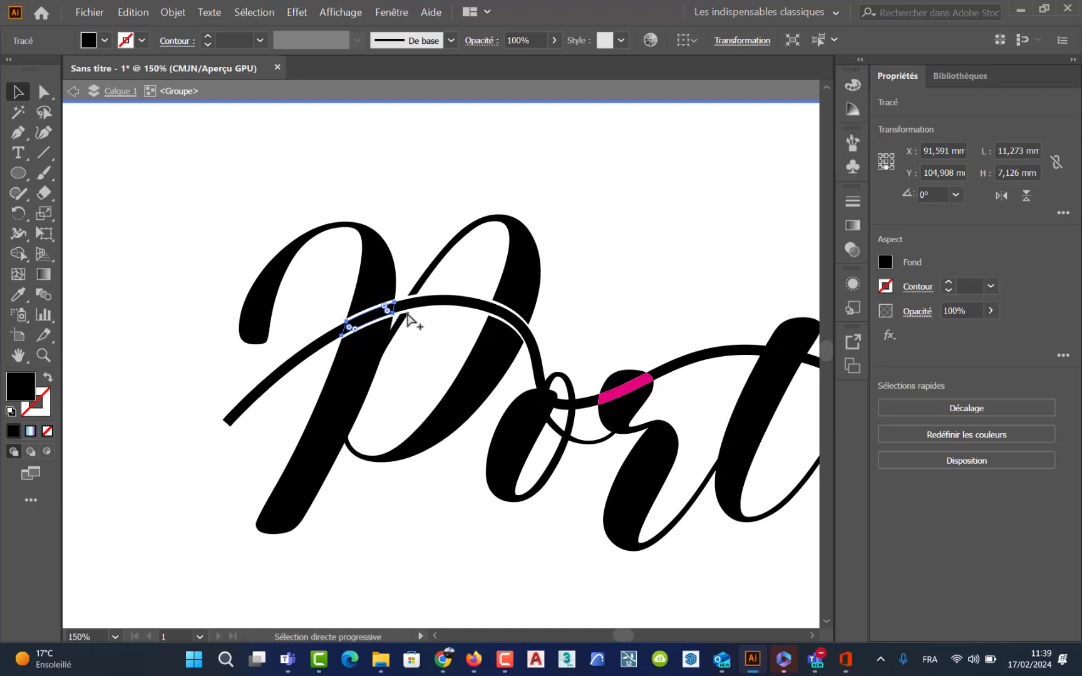
Step: Leave isolation mode and duplicate the large "P" of the "P ortrait" design onto the lower part of the artboard
scroll(410, 317, down, 5)
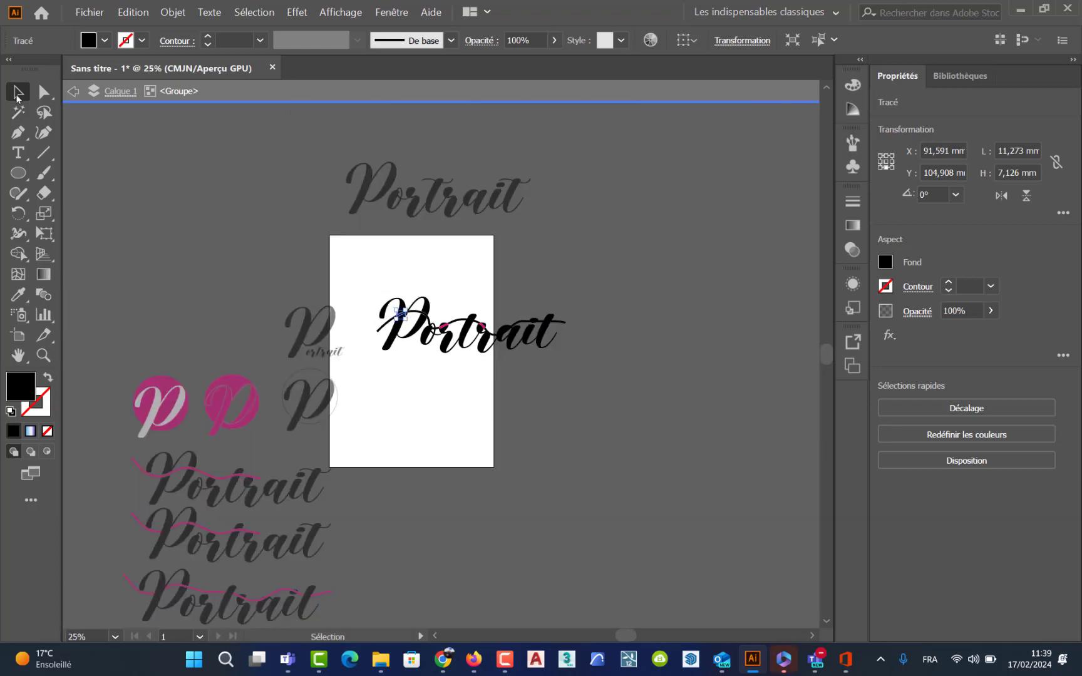
click(453, 414)
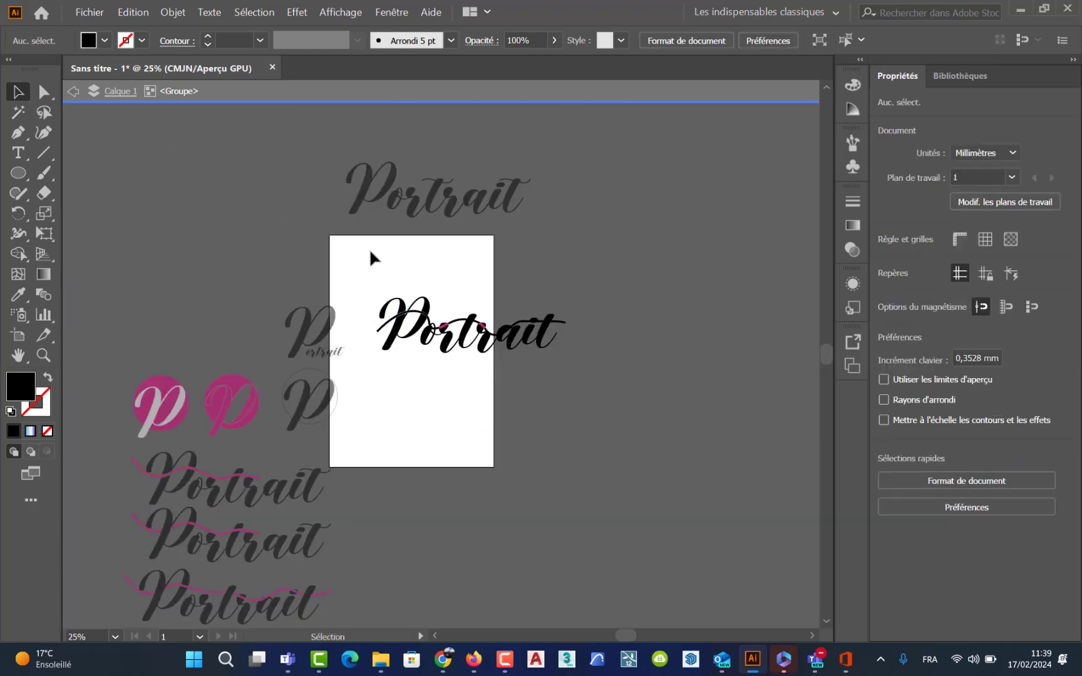
key(Escape)
click(359, 203)
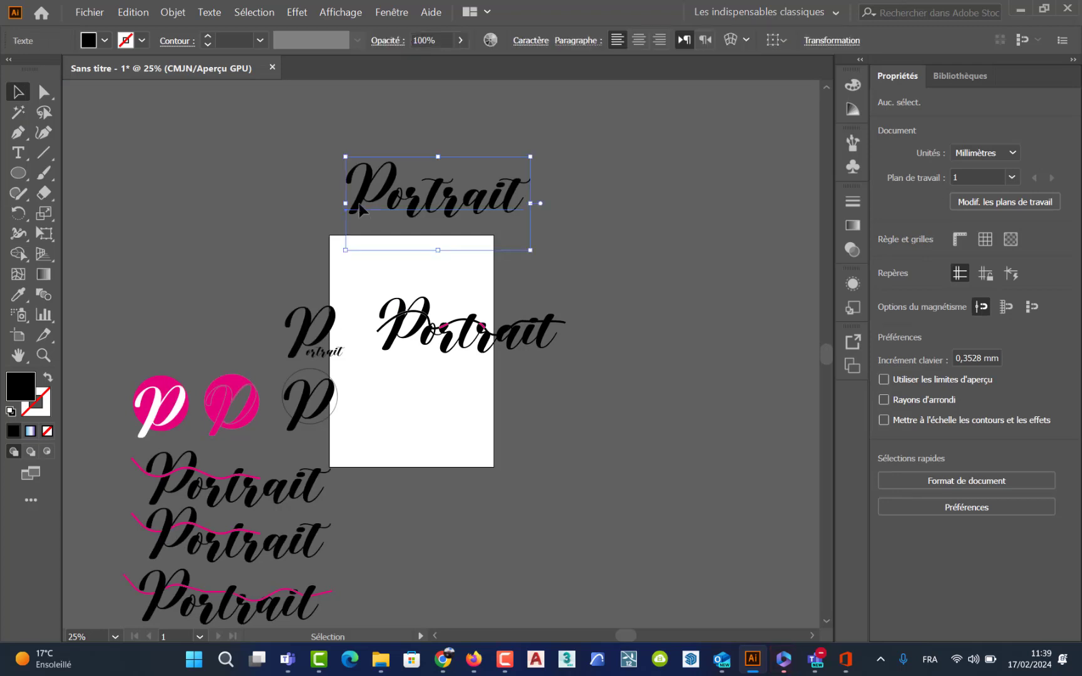
click(325, 340)
alt+drag(322, 340, 492, 416)
Step: Draw a black circle about 76 mm in diameter centred over the copied "P" on the artboard
key(space)
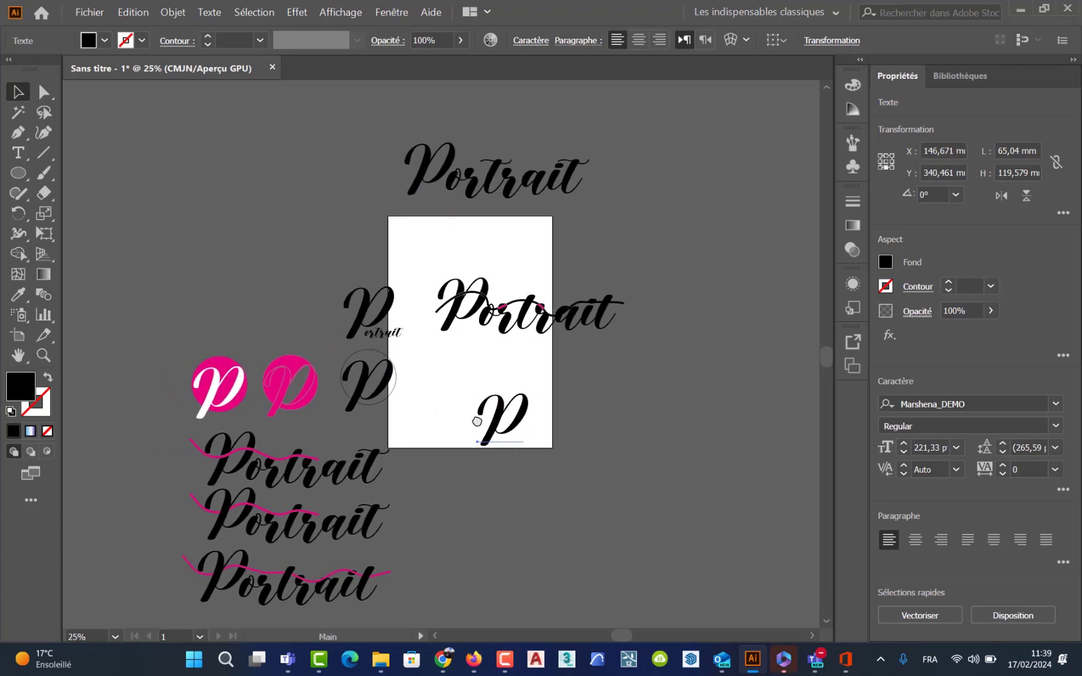
alt+scroll(472, 423, up, 2)
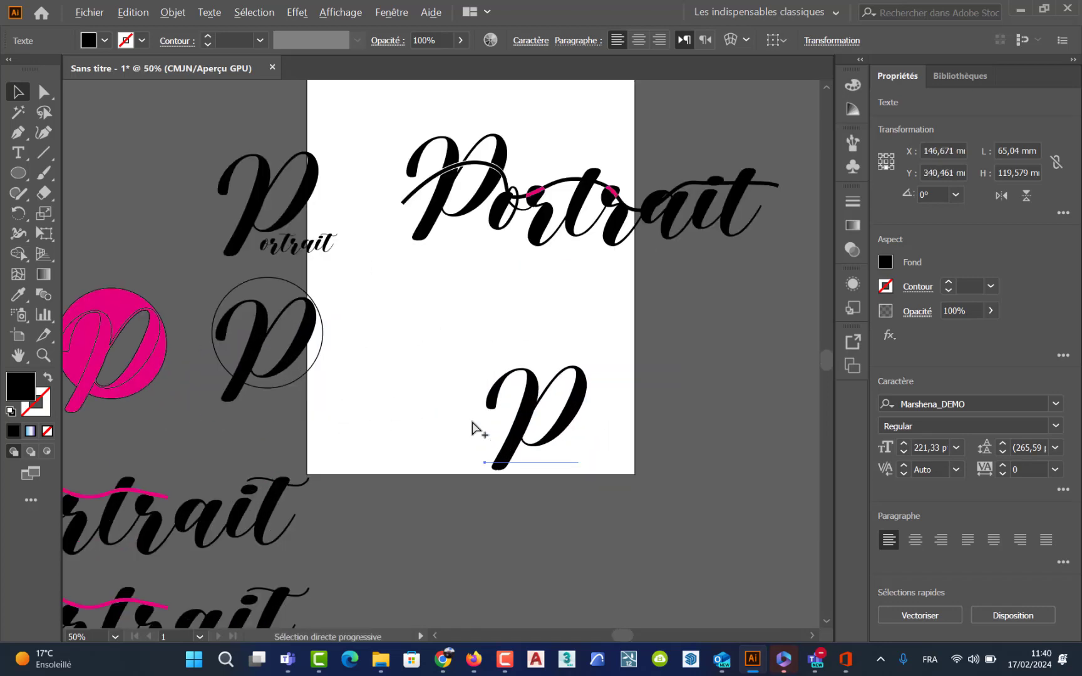
key(space)
drag(472, 424, 643, 364)
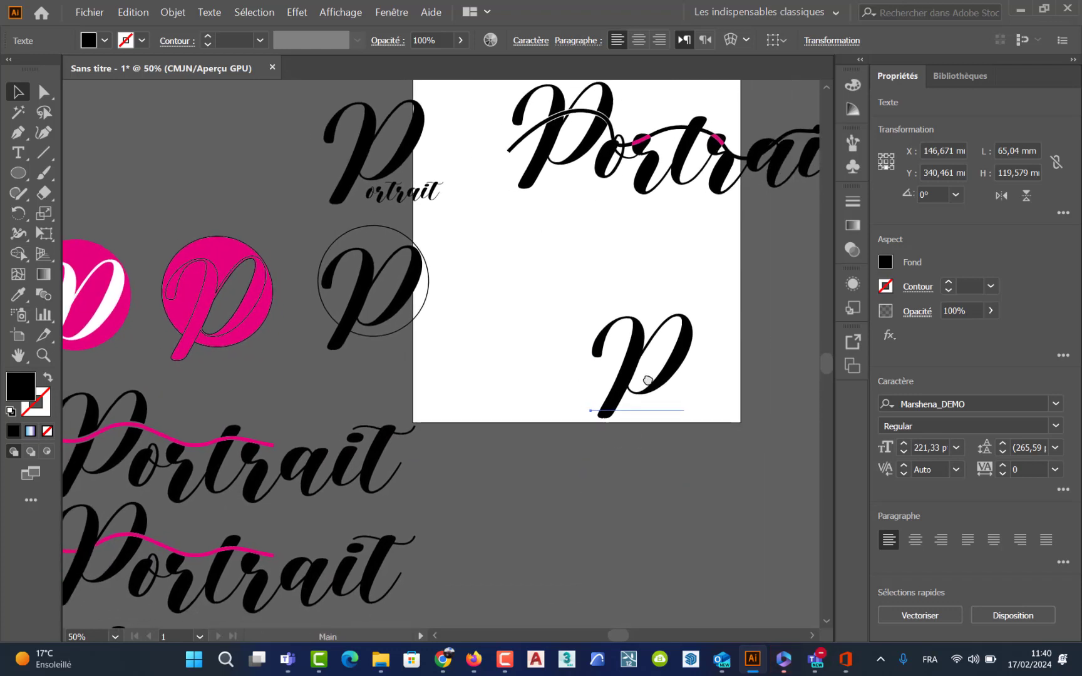
click(18, 172)
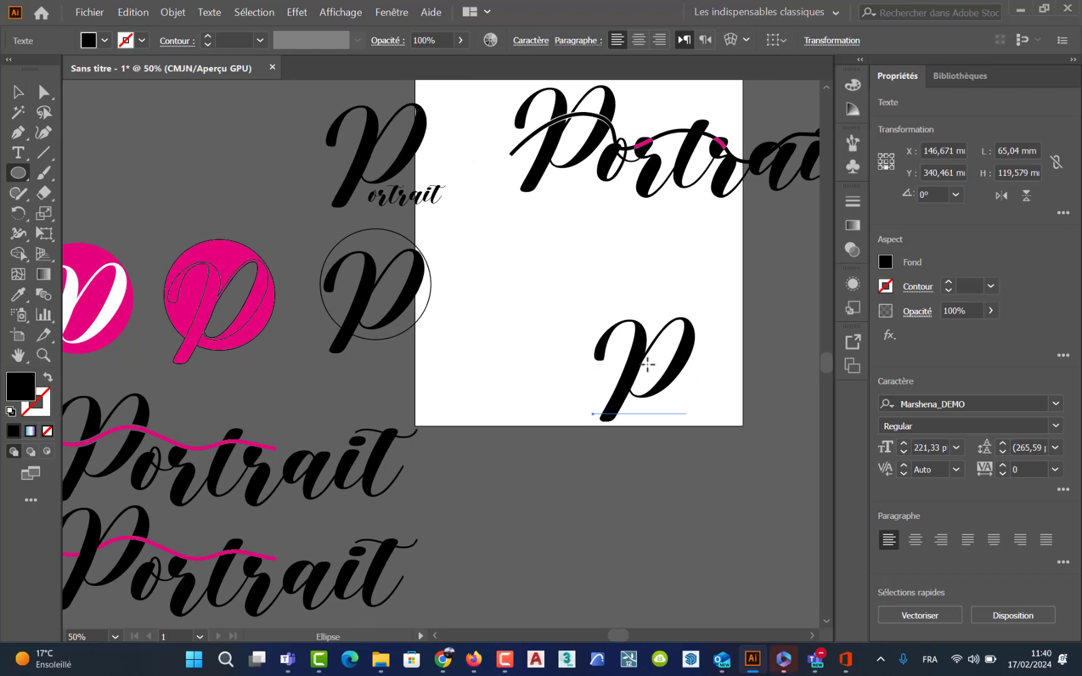
drag(648, 364, 692, 385)
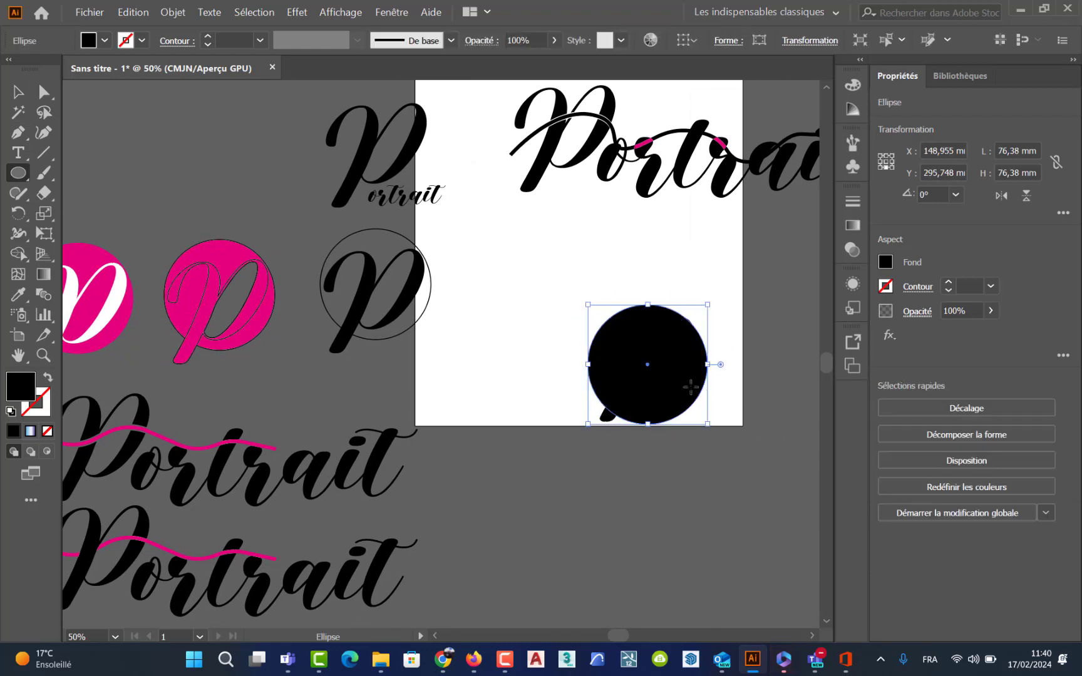
Step: Send the circle to the back, behind the "P", and nudge it up by about 1.4 mm
right_click(690, 388)
mouse_move(842, 329)
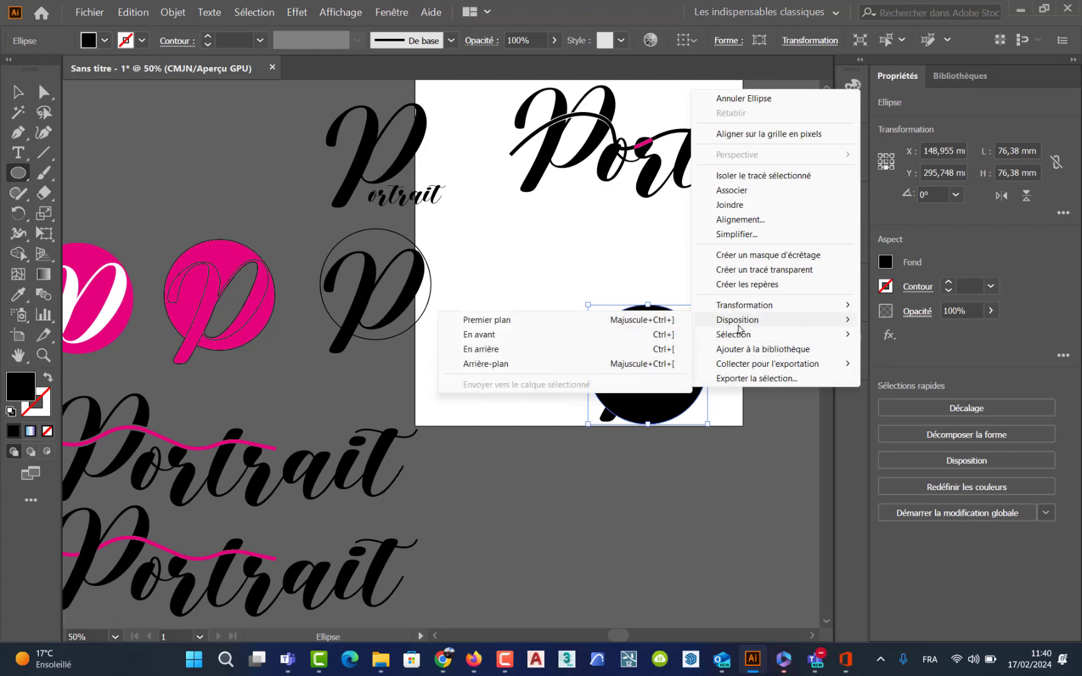
click(494, 363)
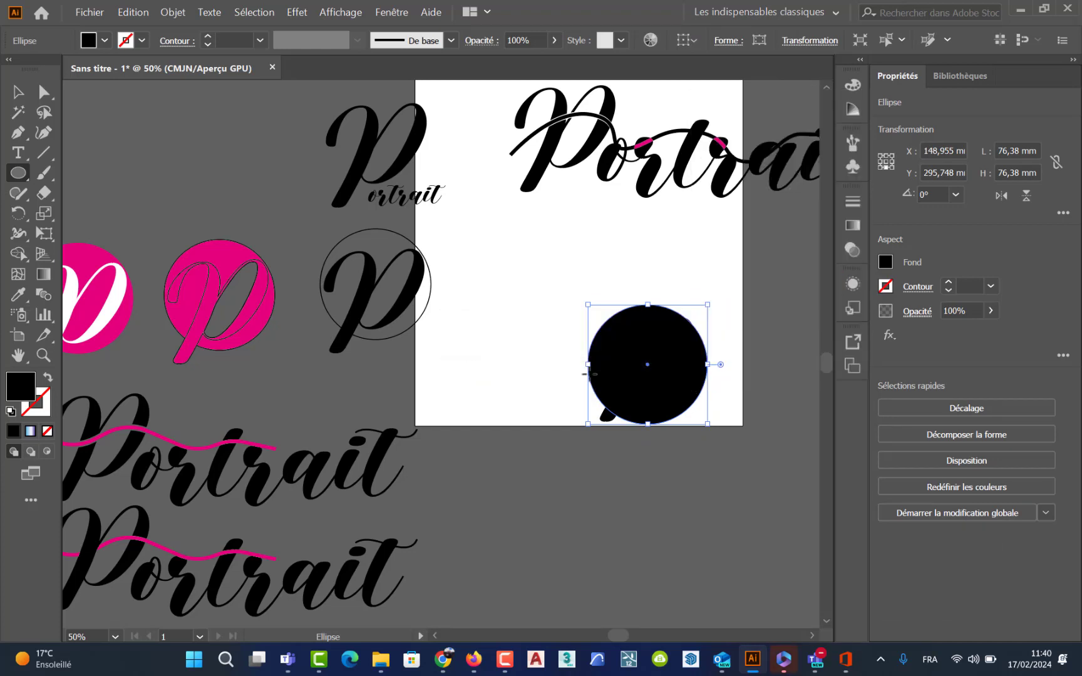
key(Up)
key(Up)
key(Up)
key(Up)
Step: Fill the circle with magenta and the "P" with white, sampling both colours from the existing round logo
key(i)
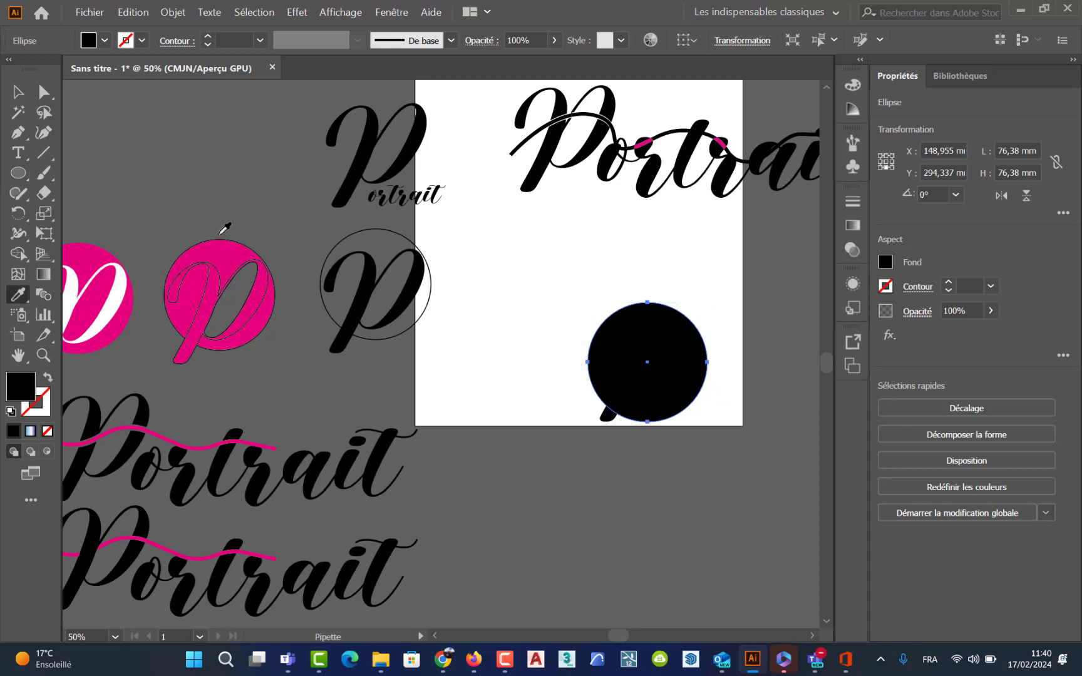
click(120, 330)
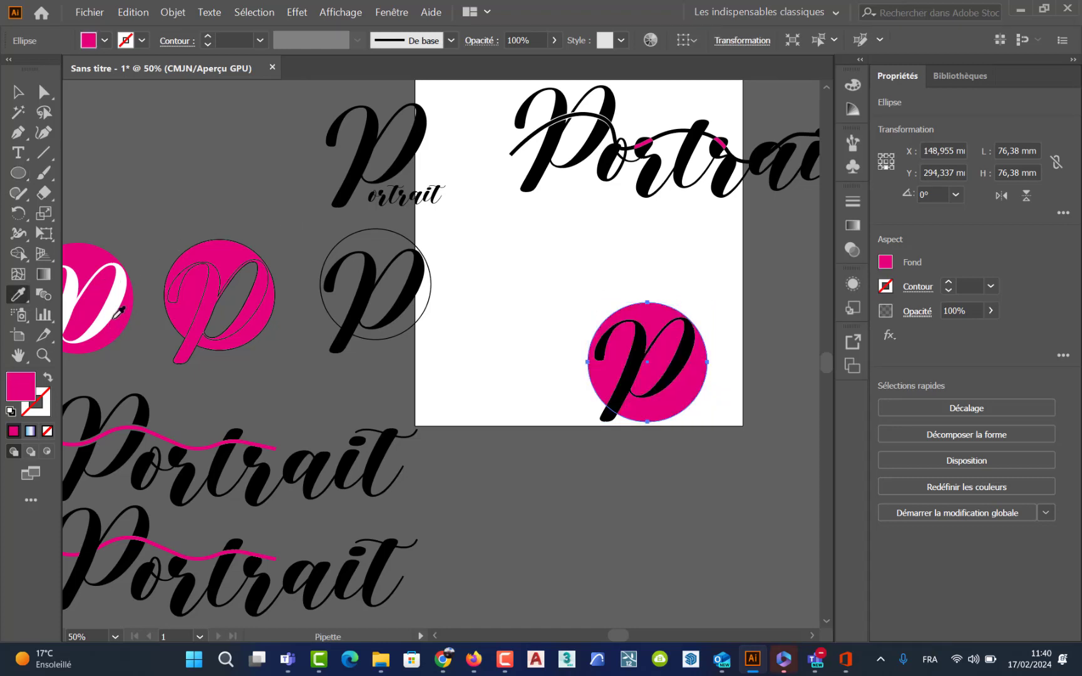
click(18, 91)
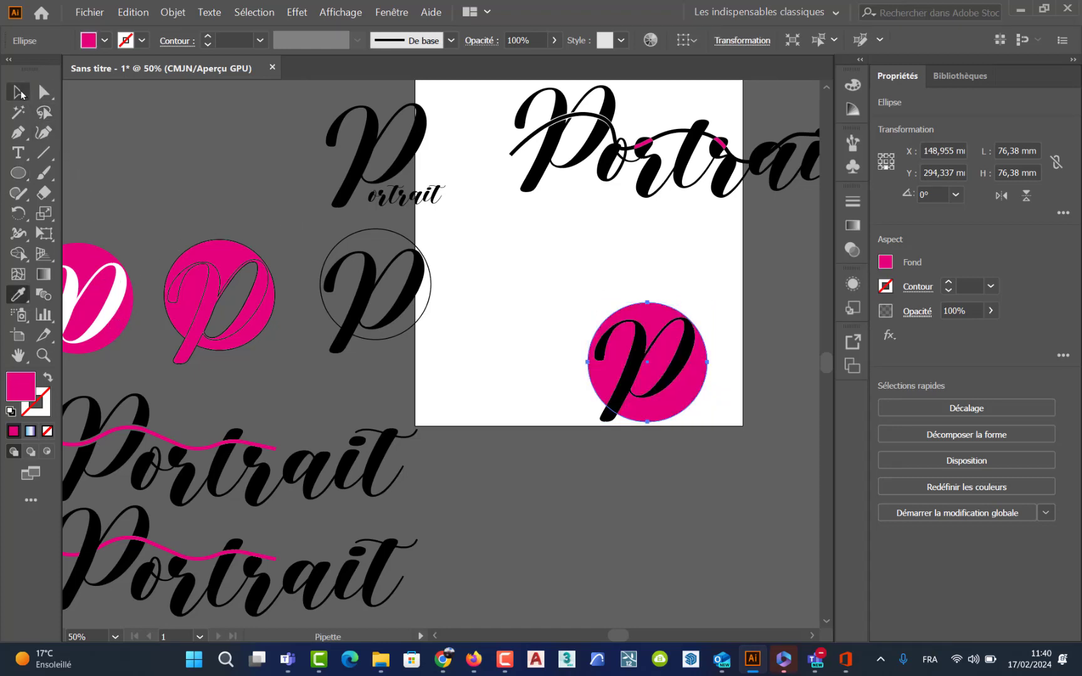
click(665, 392)
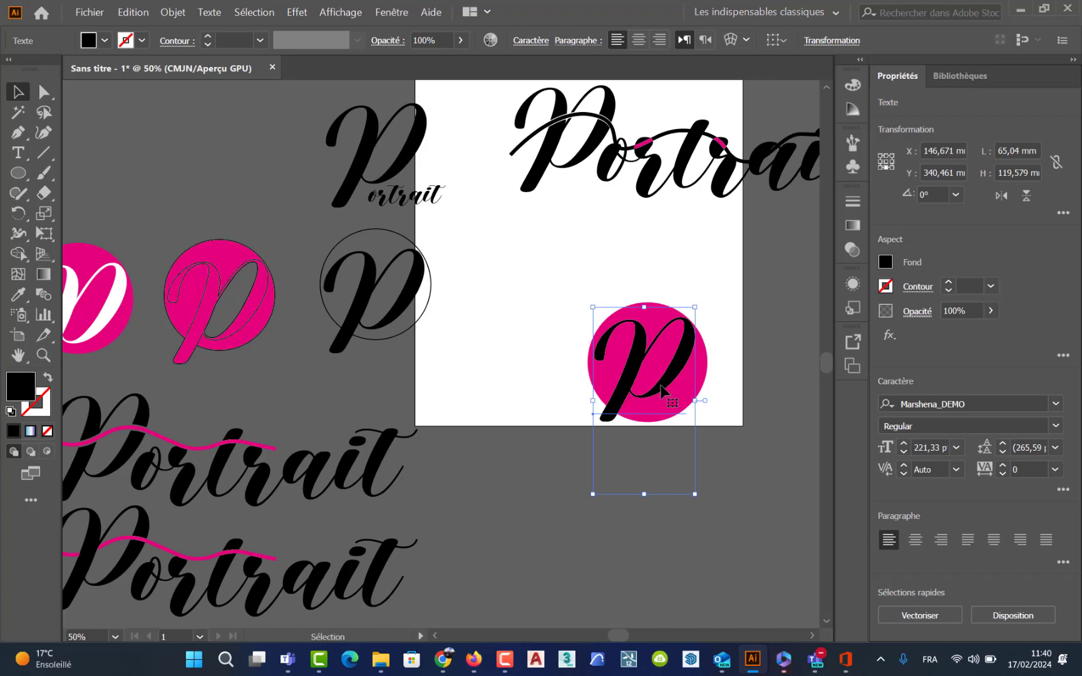
key(i)
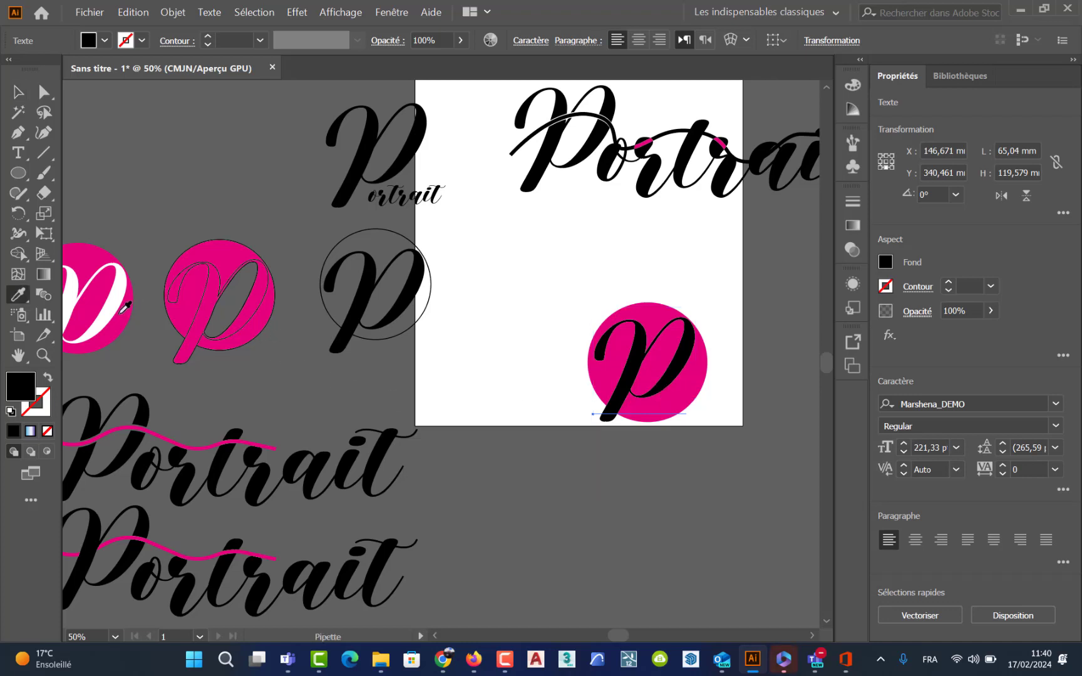
click(112, 315)
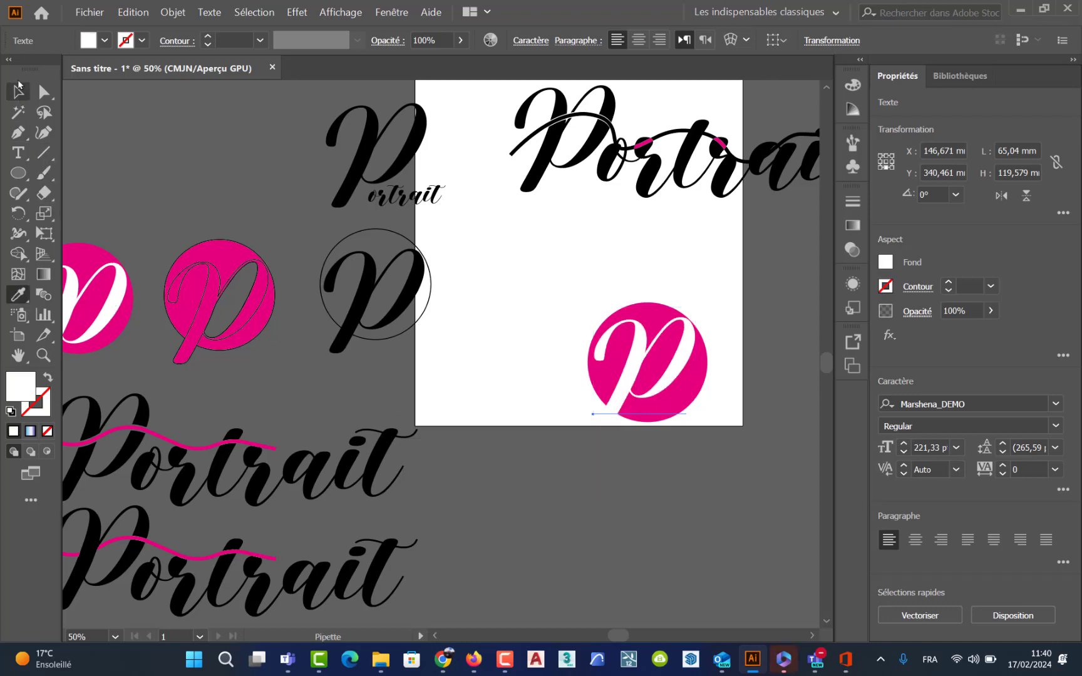
click(17, 92)
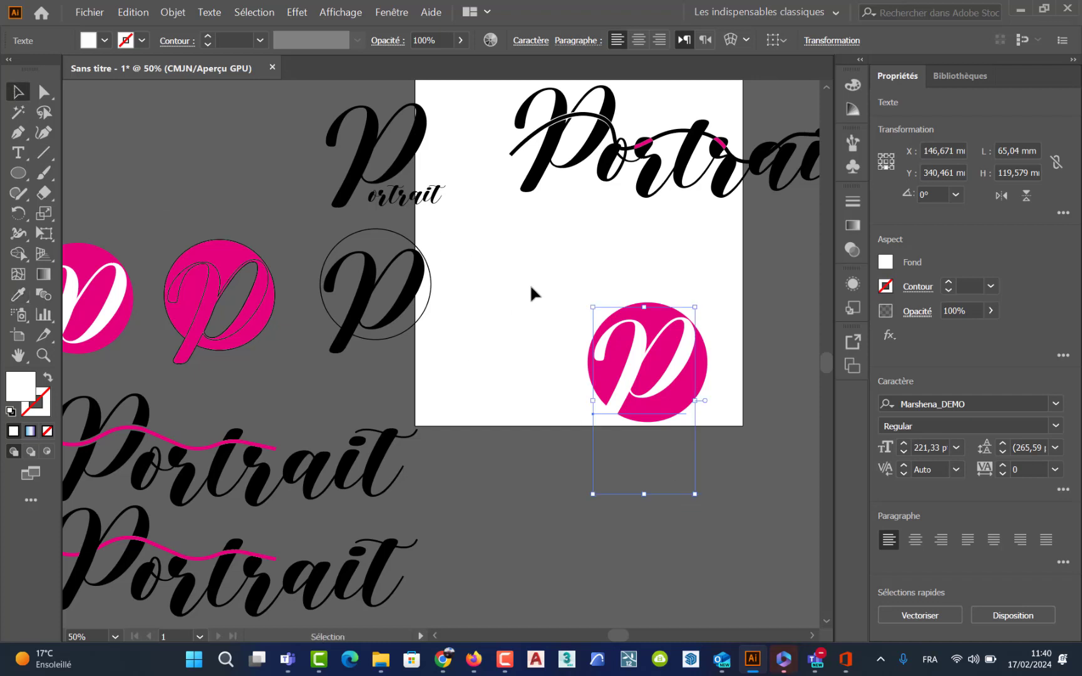
Step: Move the round "P" logo below the artboard, pull the white "P" off its magenta circle and delete the circle
drag(530, 285, 665, 385)
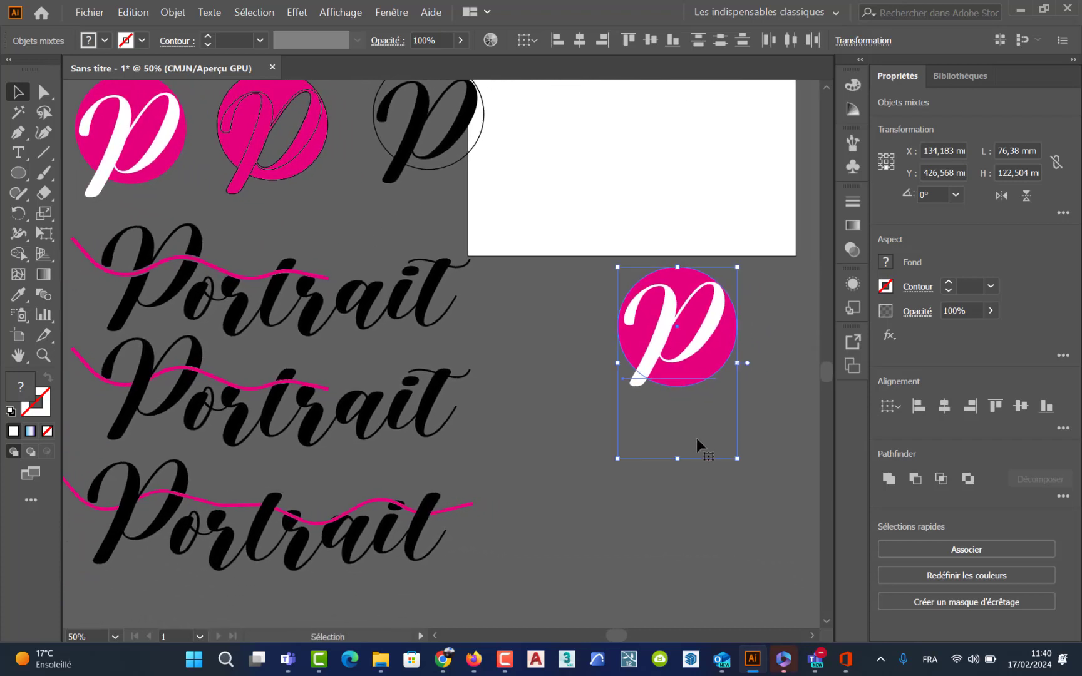
click(717, 493)
click(647, 366)
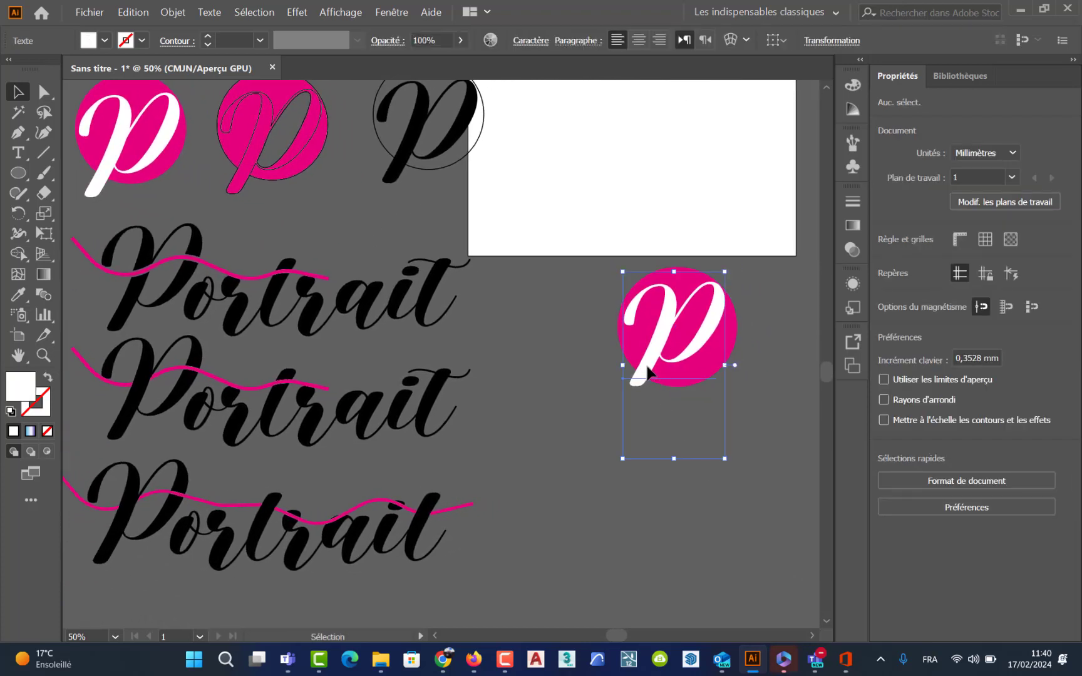
drag(646, 366, 701, 527)
drag(692, 369, 668, 246)
key(Delete)
Step: Shift the white "P" up into the space below the artboard and convert its text to outlines
drag(713, 511, 629, 442)
right_click(629, 442)
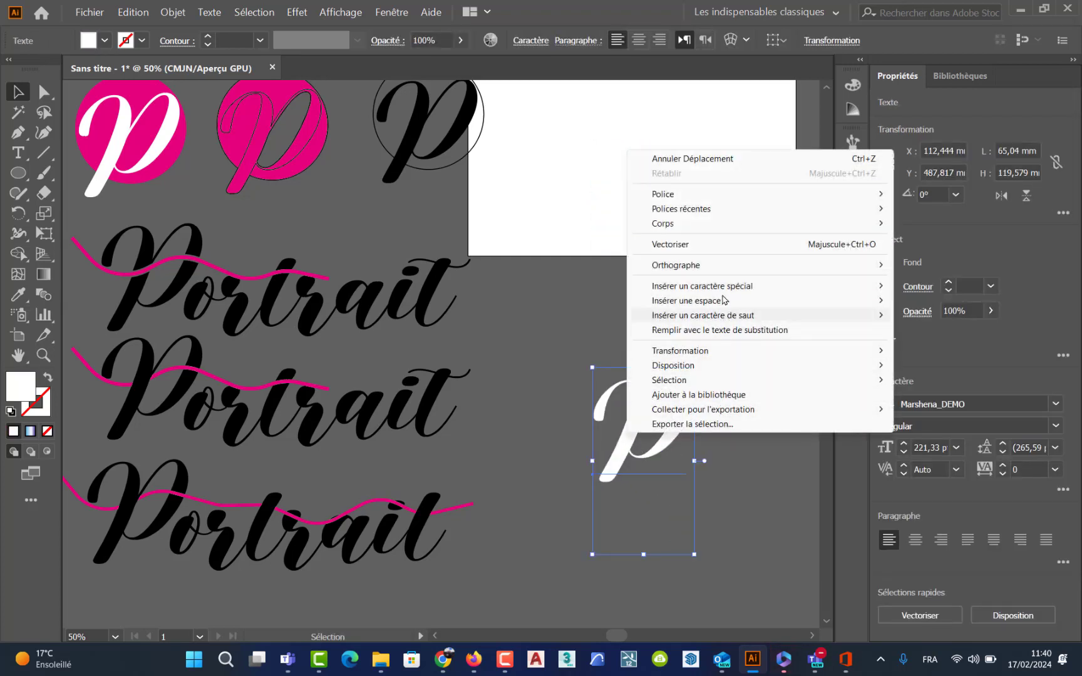
click(715, 247)
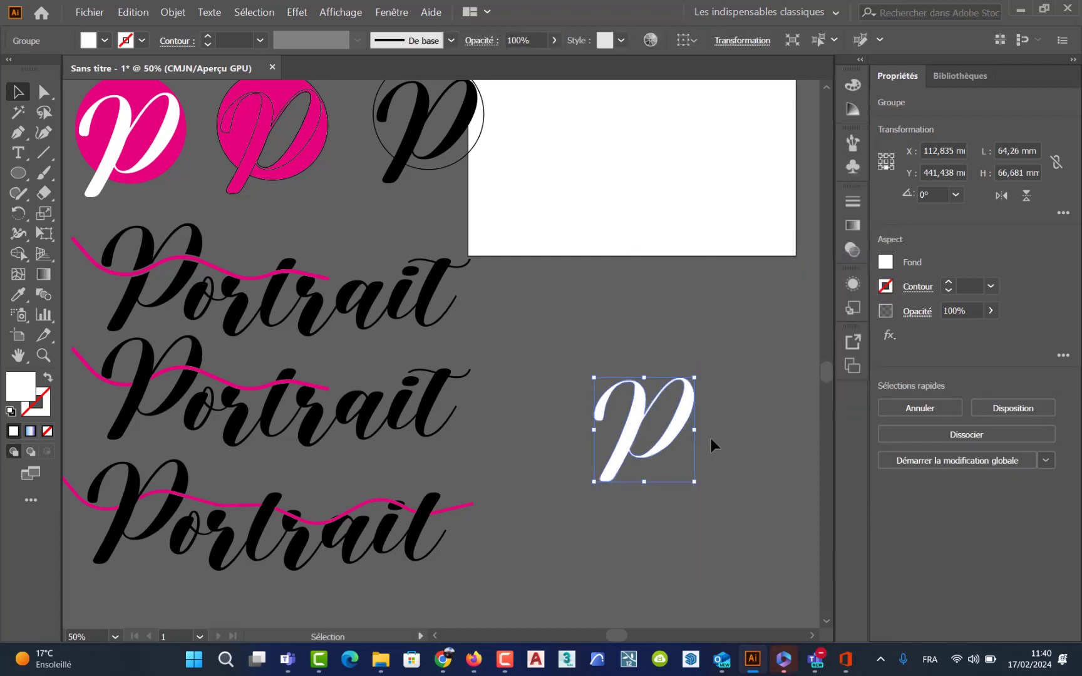
Step: Display the document's layers and create a new layer directly above Calque 1
scroll(711, 439, up, 2)
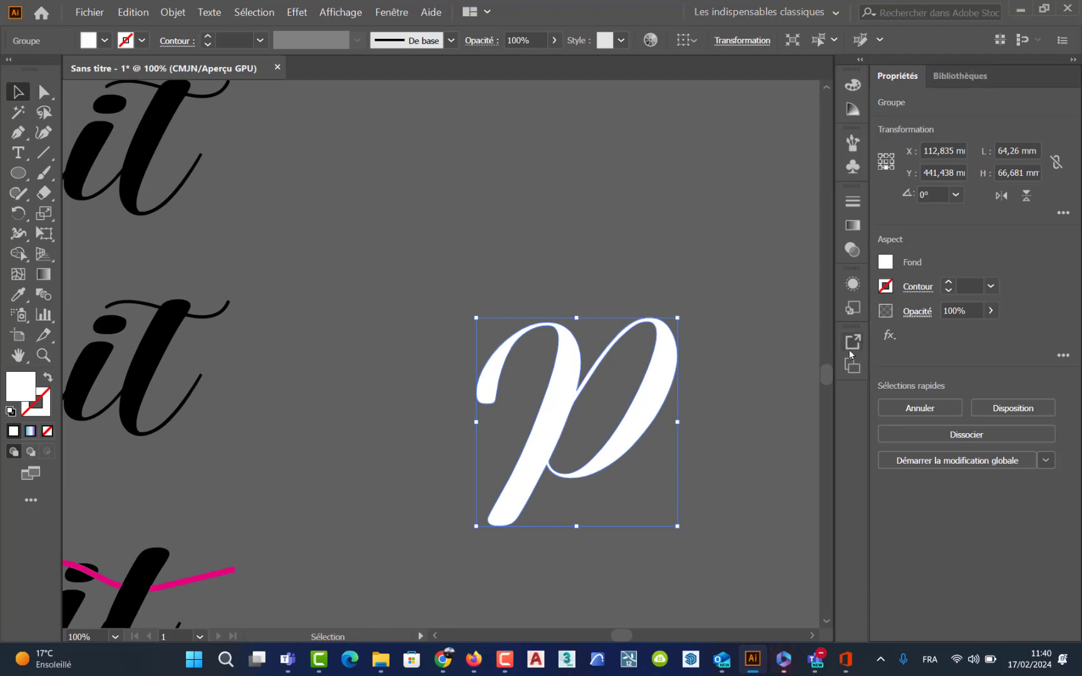
click(393, 13)
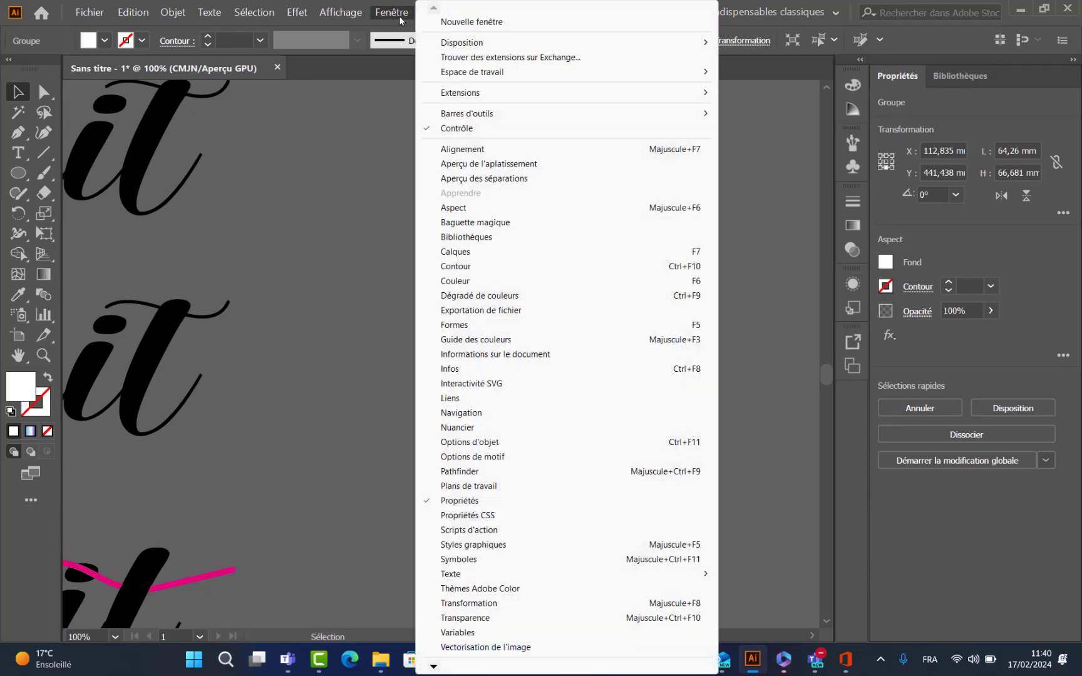
click(475, 251)
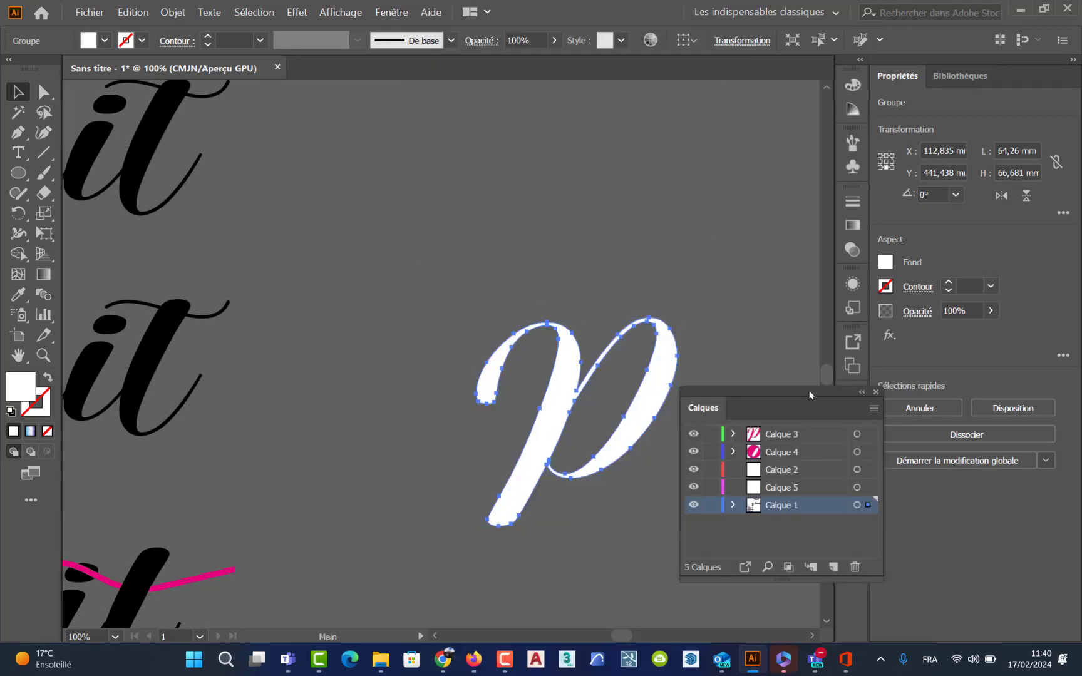
click(715, 232)
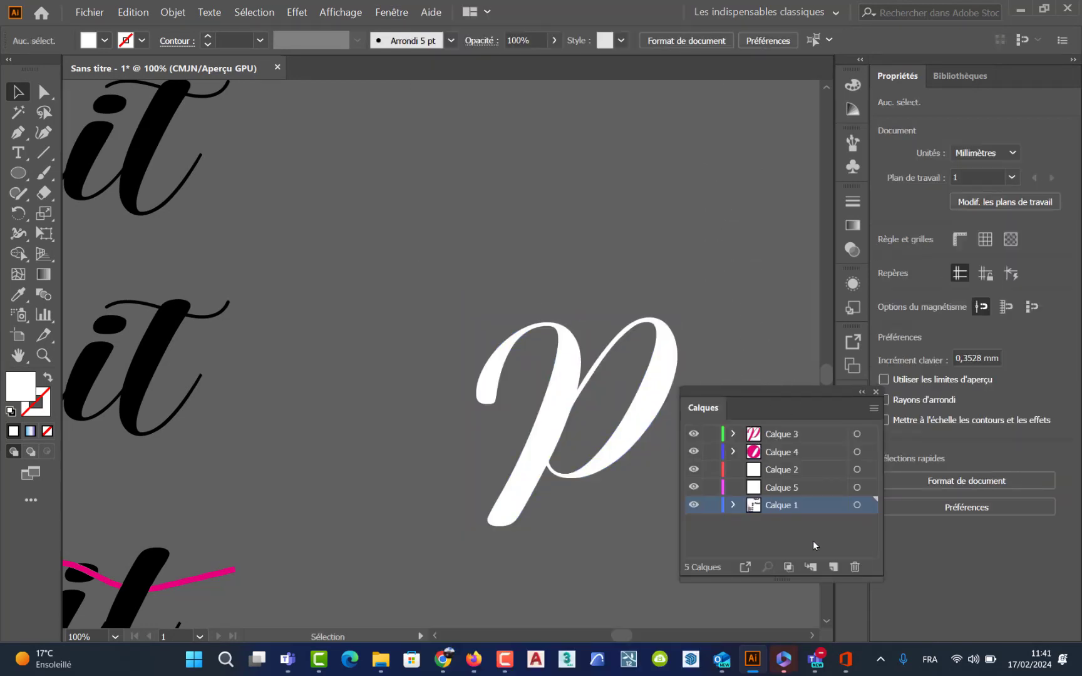
click(834, 568)
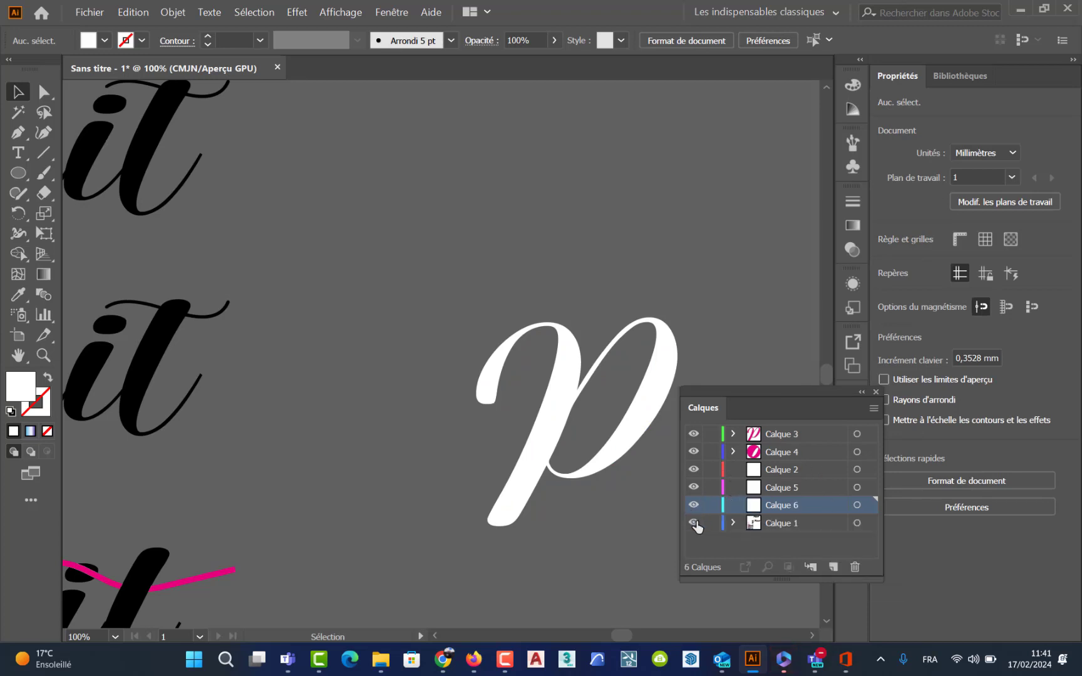
Step: Delete all the other lettering designs and wavy lines, keeping only the outlined white "P"
alt+scroll(635, 437, down, 5)
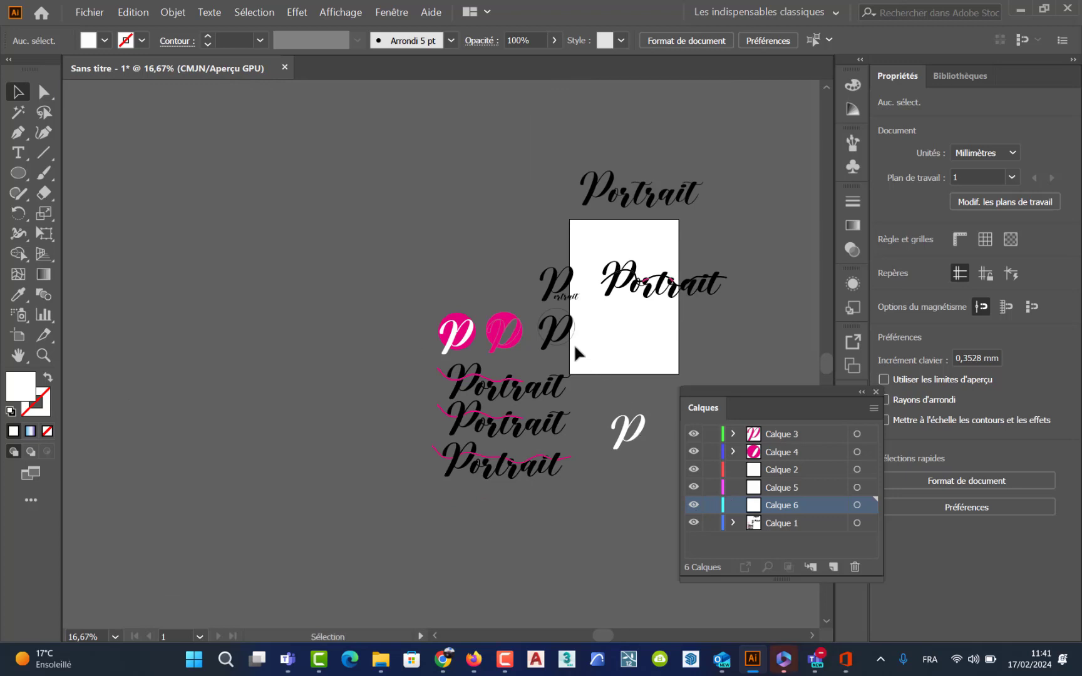
key(ctrl+a)
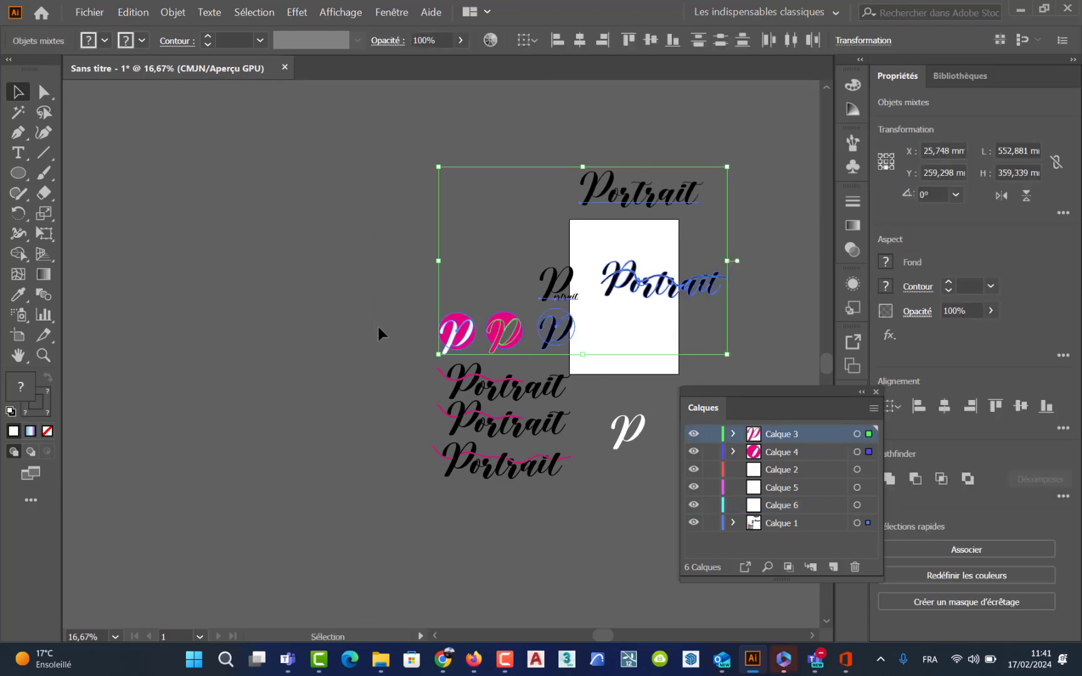
key(Delete)
drag(412, 504, 409, 506)
key(Delete)
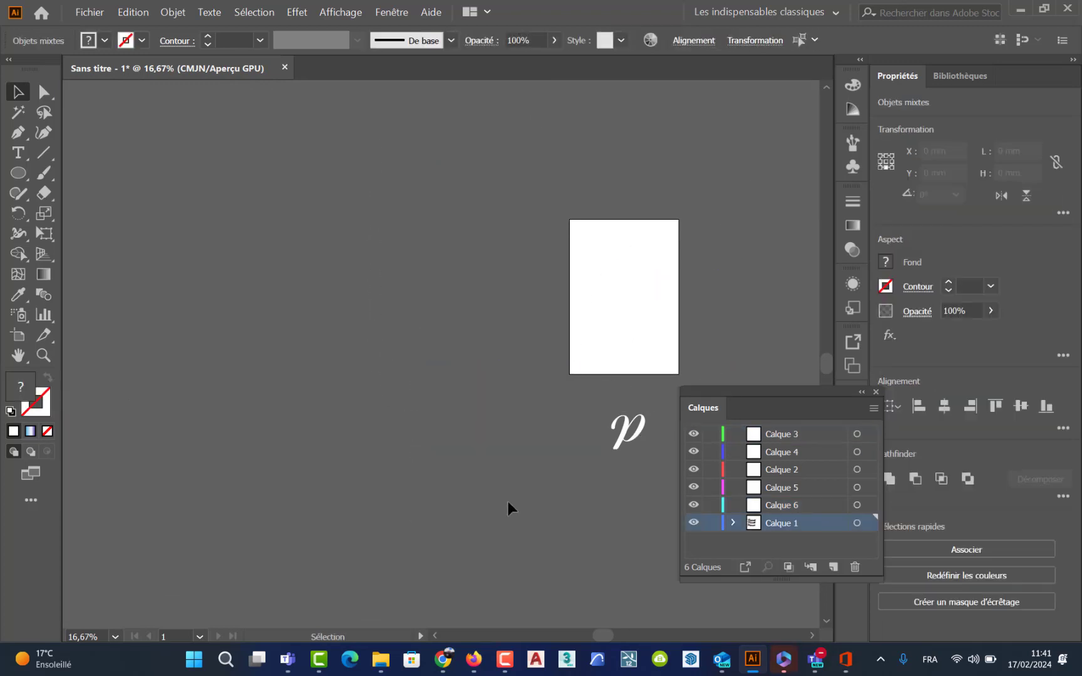
Step: Place the outlined "P" near the centre of the artboard and give it a black fill with no stroke
drag(621, 442, 611, 386)
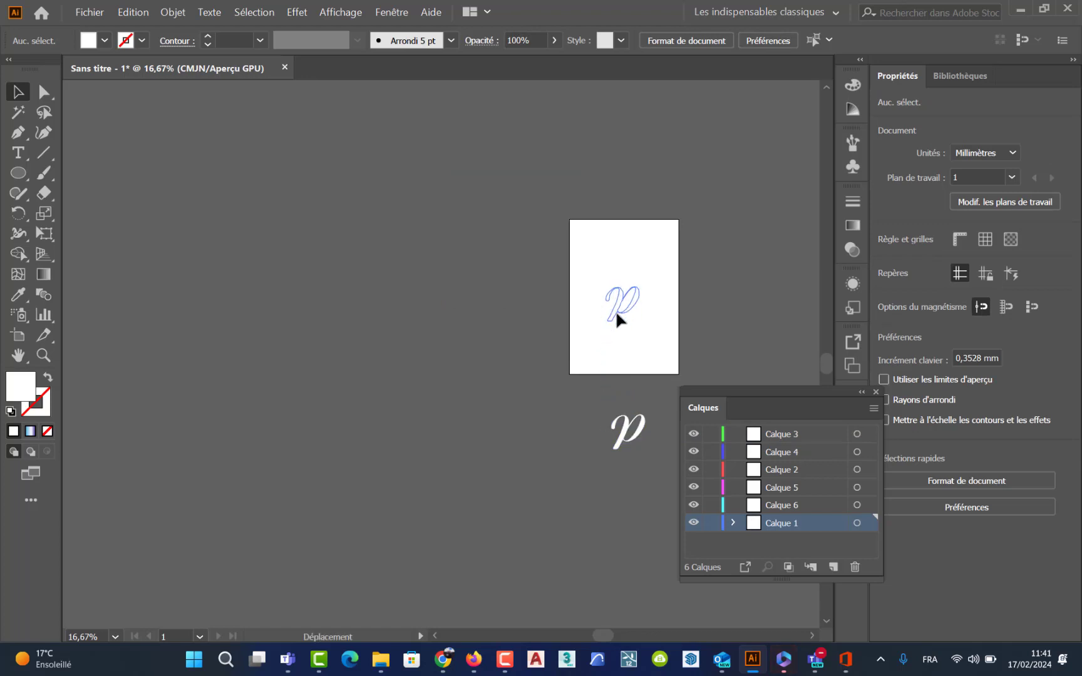
drag(616, 314, 617, 314)
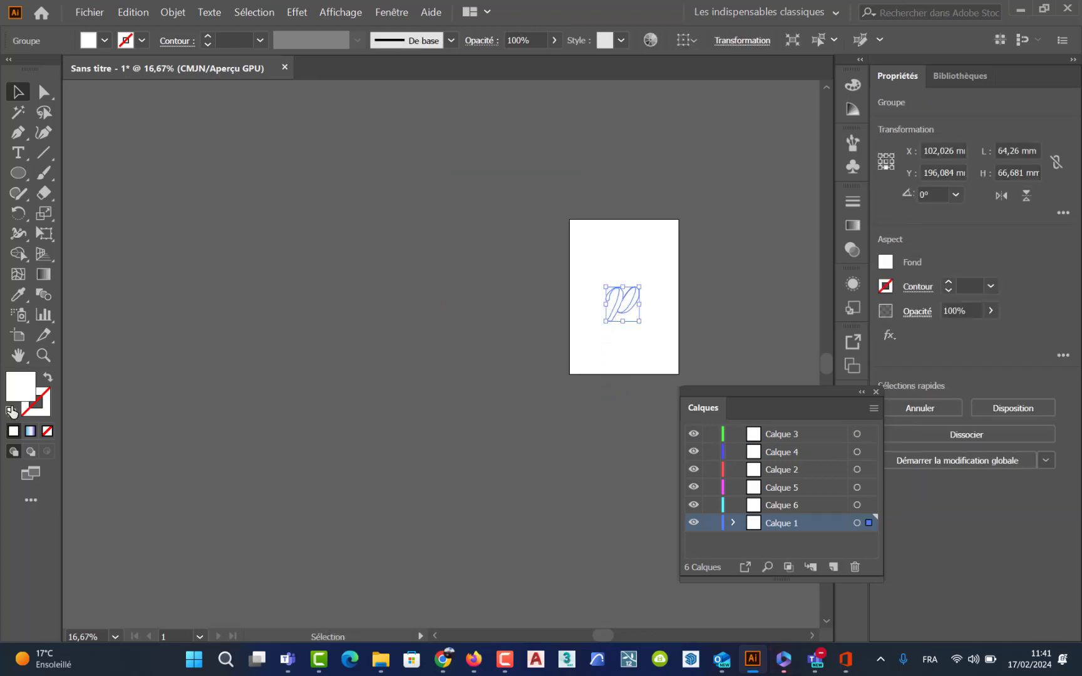
click(11, 411)
click(48, 378)
click(37, 404)
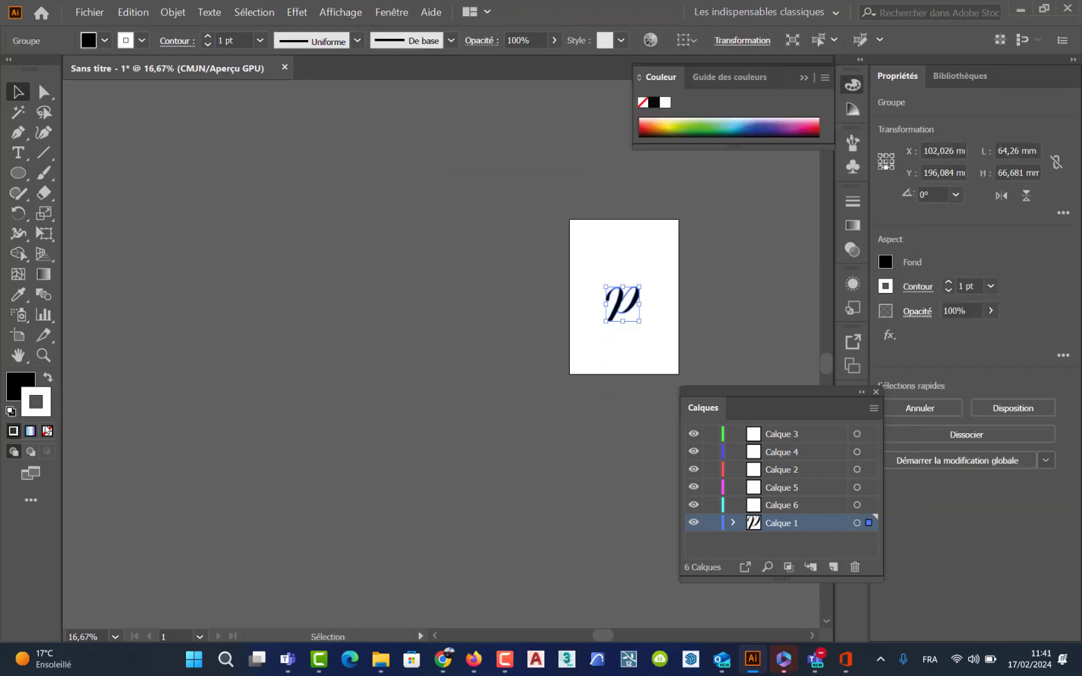
click(47, 431)
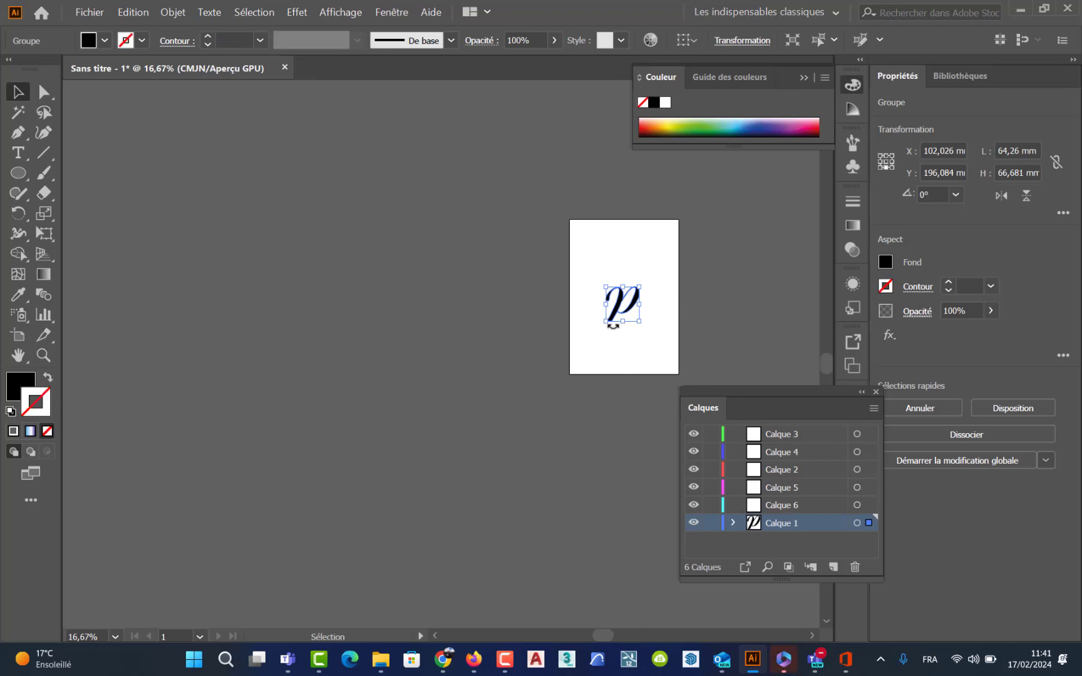
Step: Draw a small circle about 2.7 mm in diameter just above the first arch of the "P"
scroll(623, 314, up, 4)
drag(620, 313, 384, 449)
scroll(405, 411, up, 1)
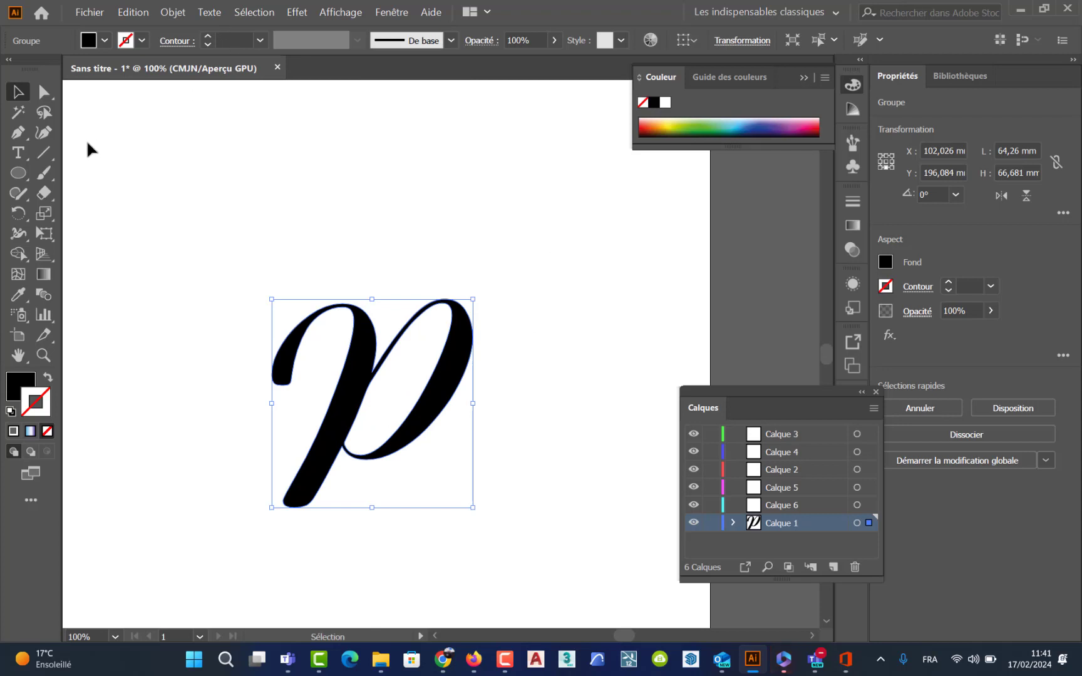
click(18, 173)
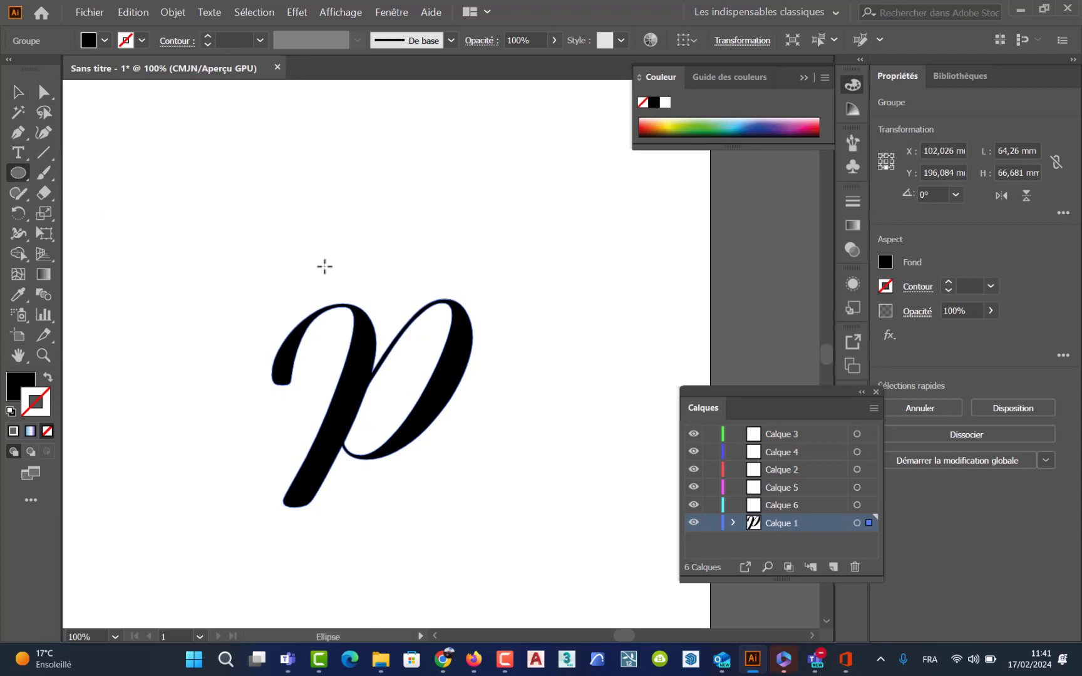
mouse_move(335, 277)
mouse_down()
mouse_move(376, 307)
mouse_move(342, 280)
mouse_up()
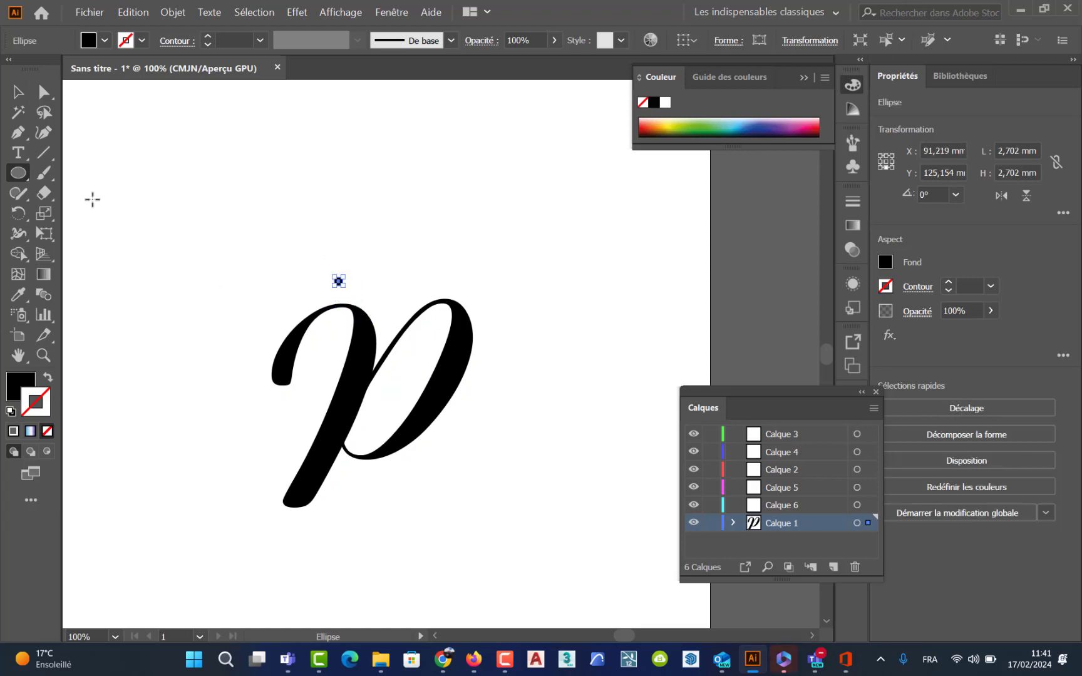
Step: Give the small circle above the "P" a dark red fill with no stroke
click(18, 91)
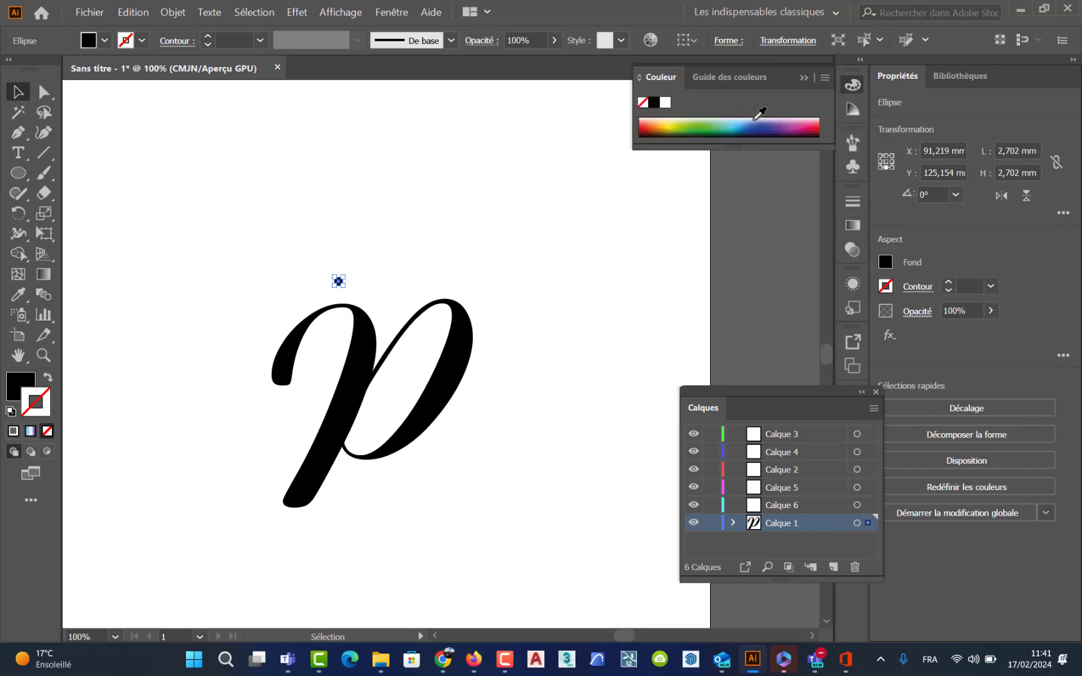
click(815, 129)
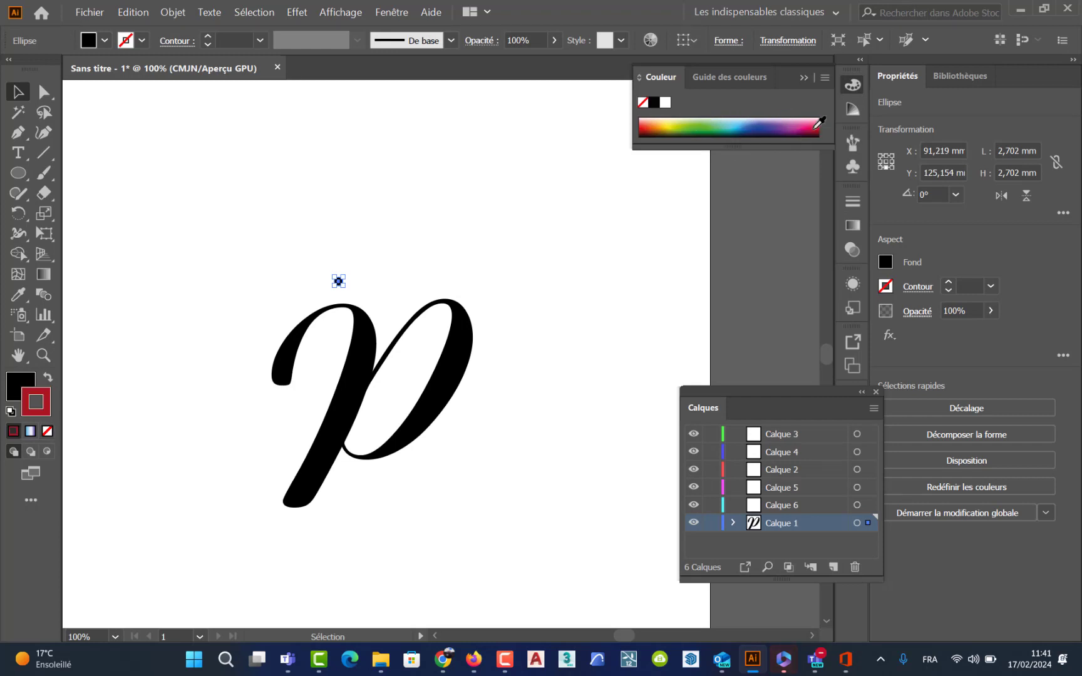
click(47, 378)
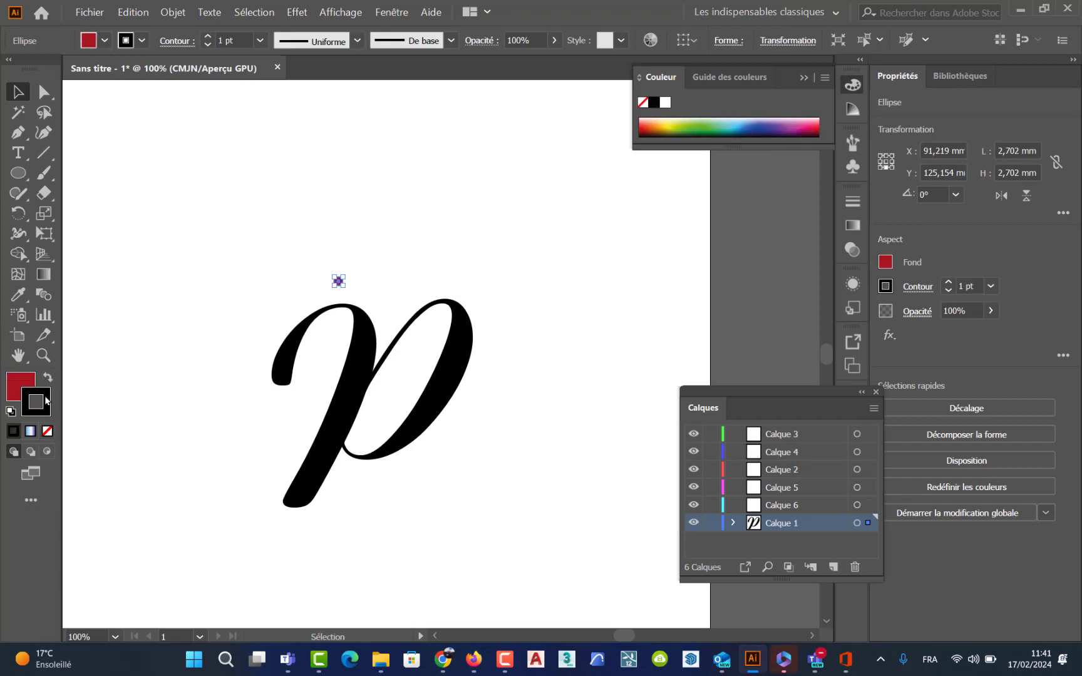
click(47, 431)
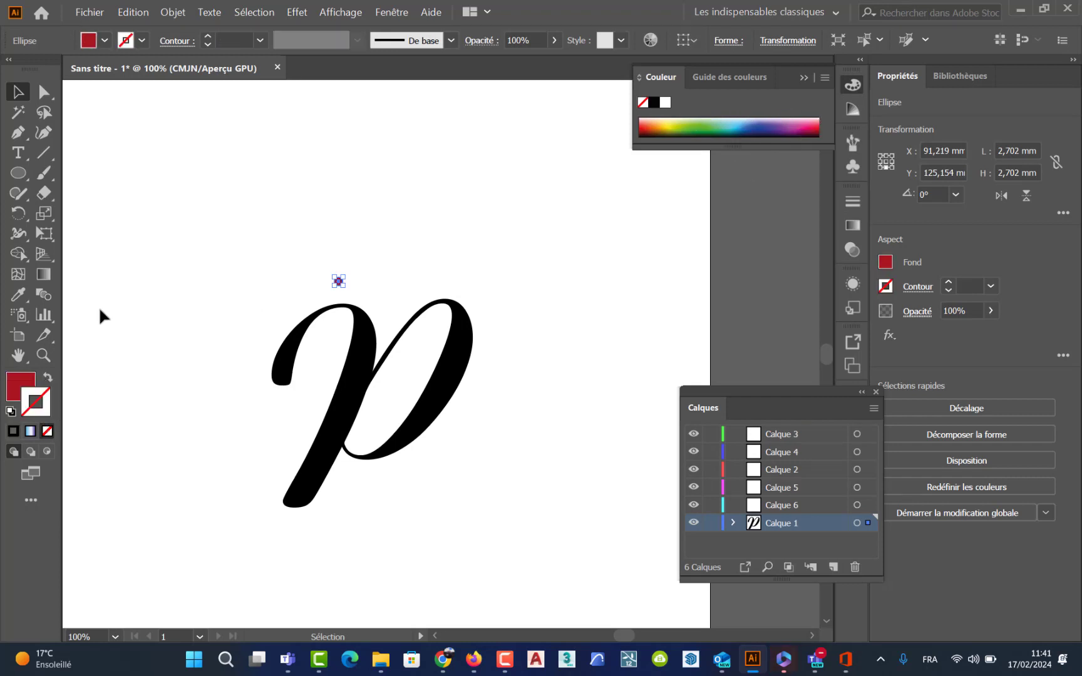
click(376, 275)
scroll(343, 279, up, 4)
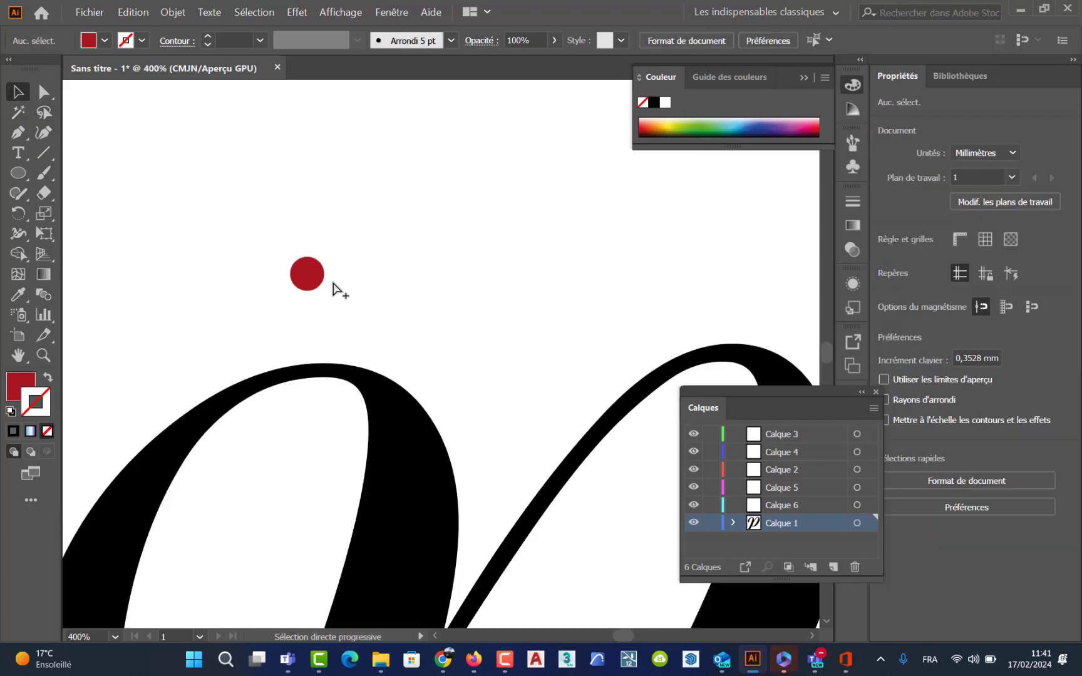
click(310, 283)
drag(326, 293, 358, 309)
click(358, 310)
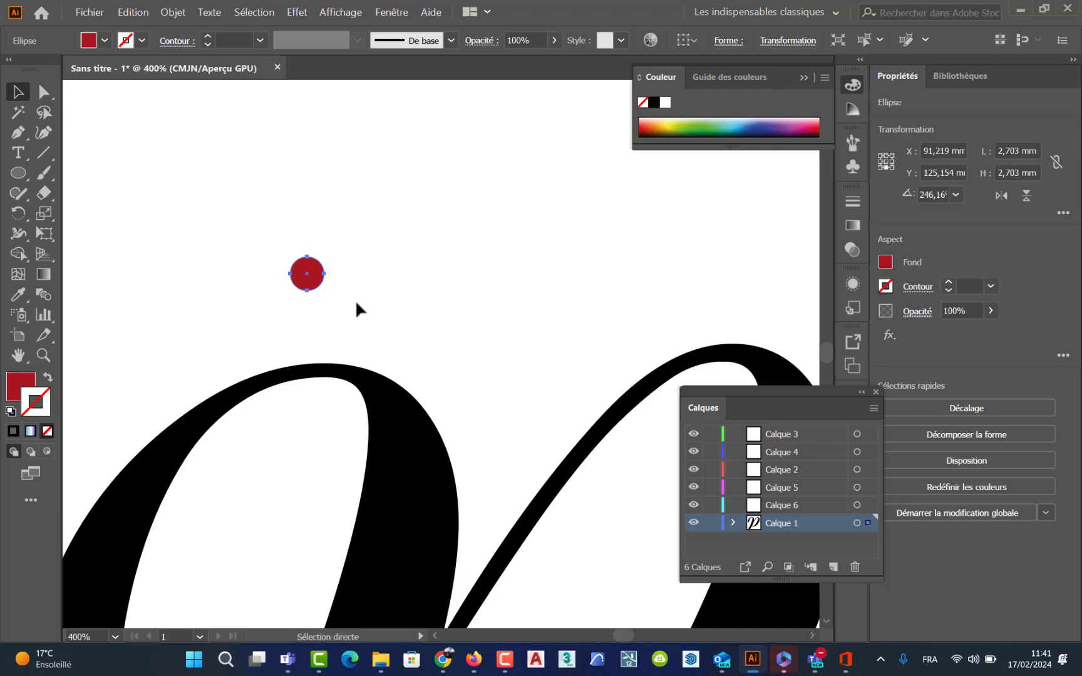
key(ctrl+z)
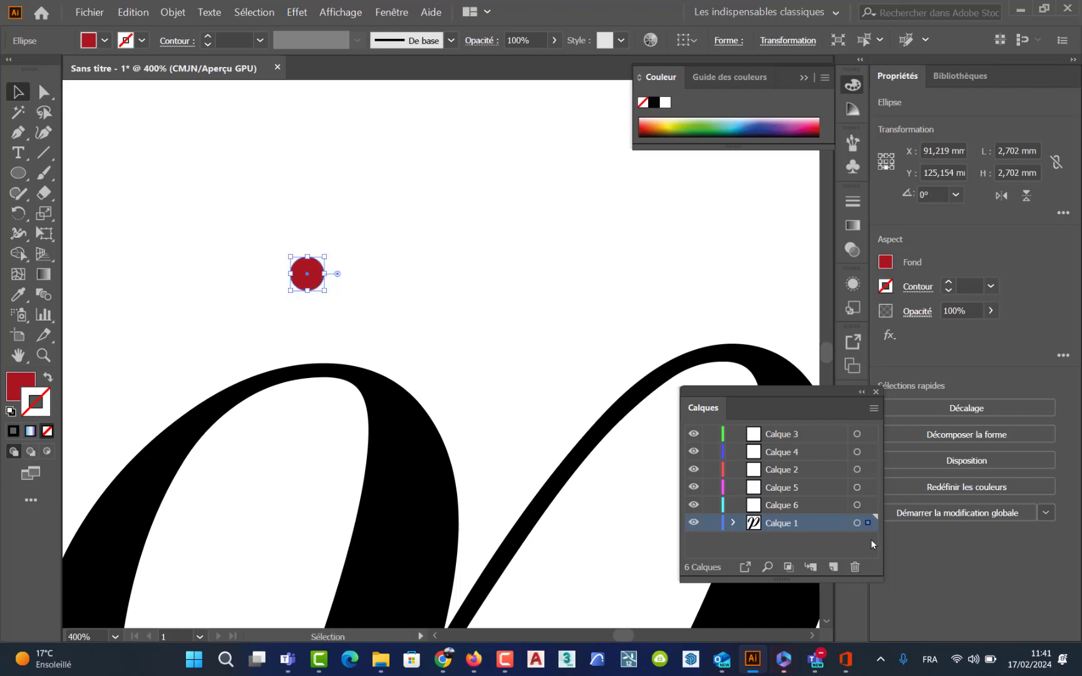
Step: Move the red circle to layer Calque 6, close the Office installation notice, and hide Calque 1
drag(870, 521, 869, 505)
click(783, 664)
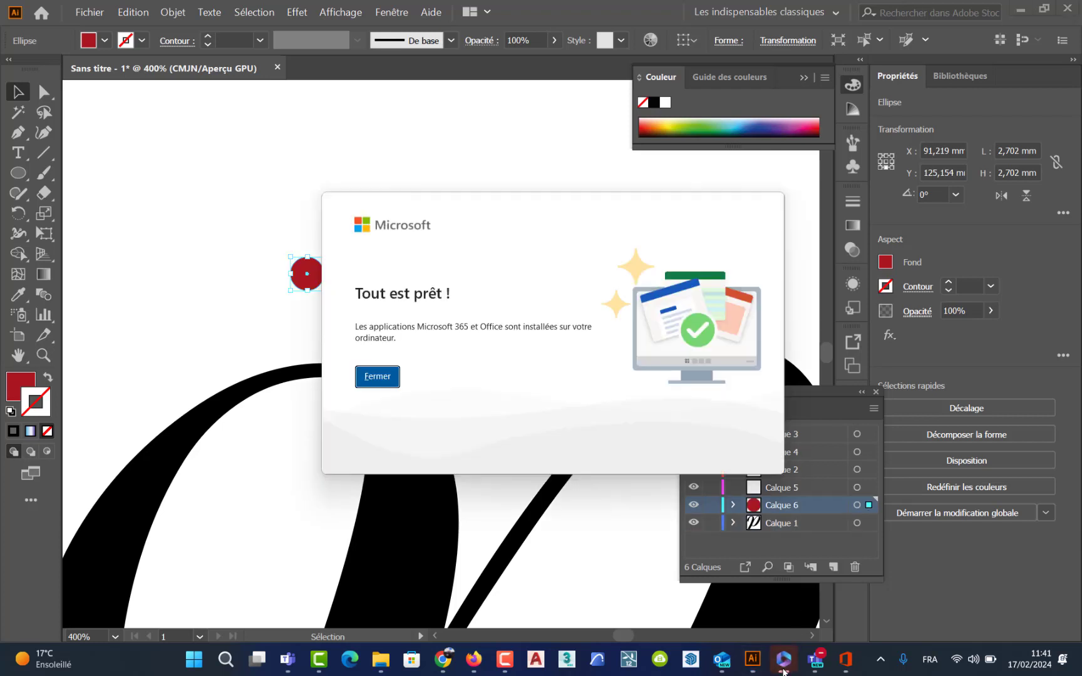
click(376, 378)
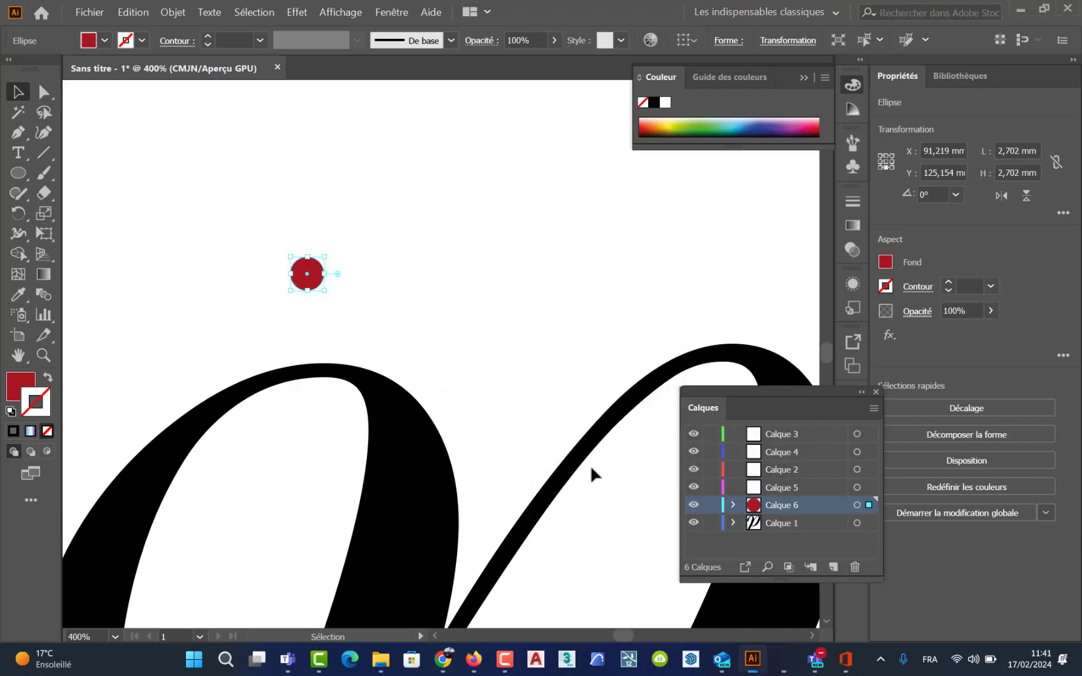
click(694, 524)
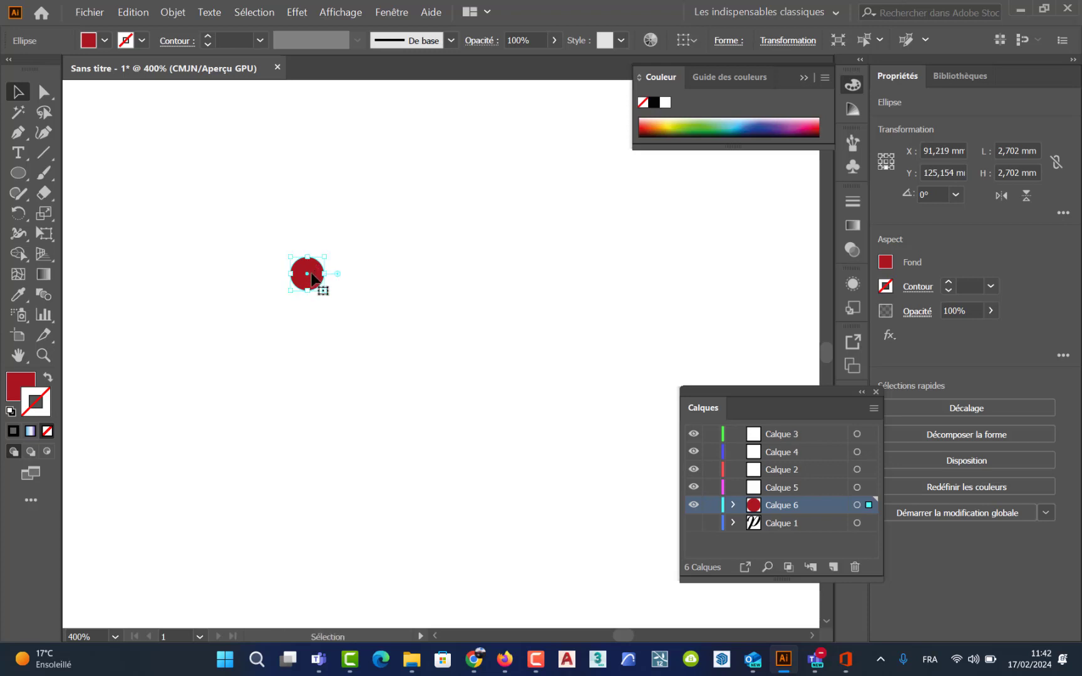
Step: Duplicate the red circle repeatedly at equal spacing into a horizontal row of 18 nearly touching circles about 50 mm long
scroll(314, 274, up, 1)
scroll(314, 278, up, 1)
drag(332, 296, 437, 283)
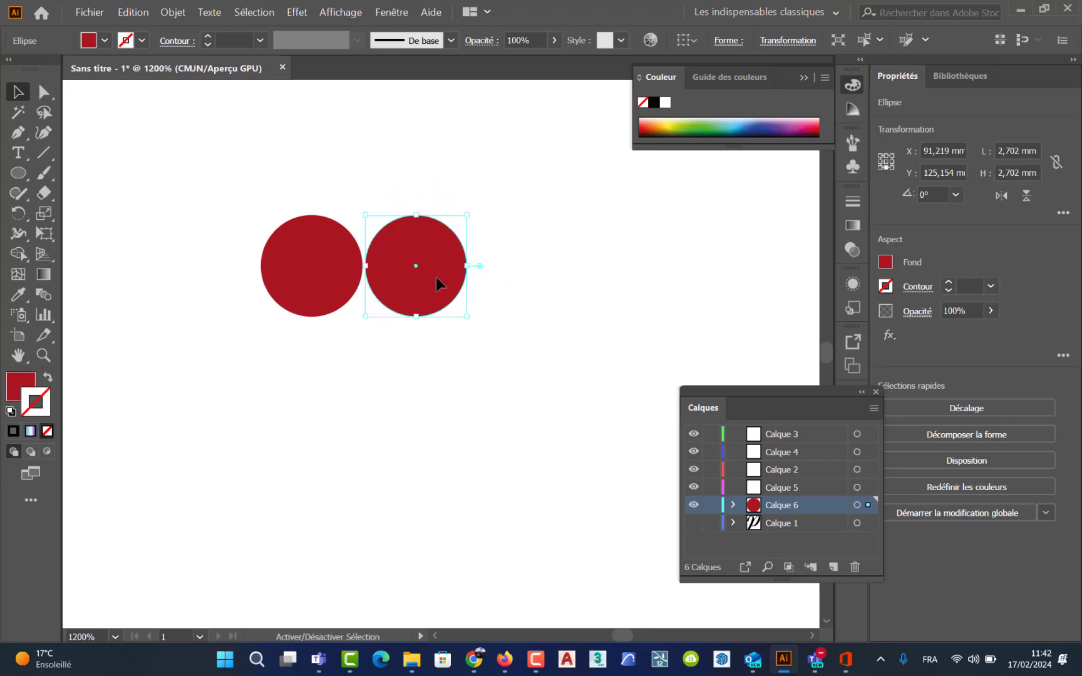
key(ctrl+d)
key(ctrl+d)
key(ctrl+d)
key(ctrl+d)
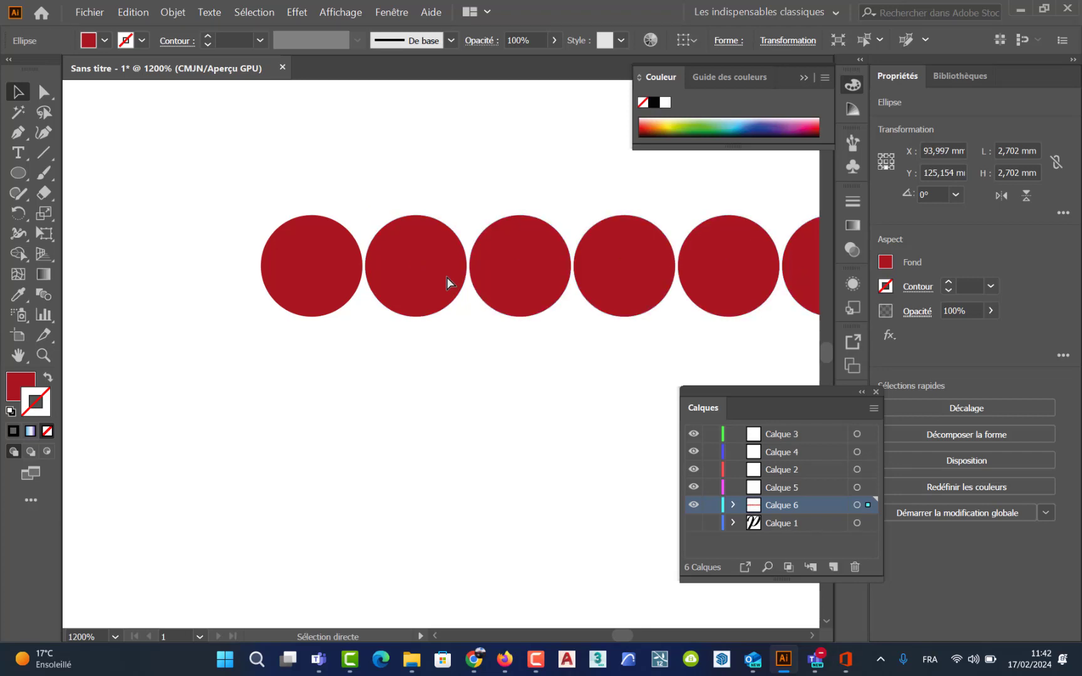
scroll(448, 275, down, 8)
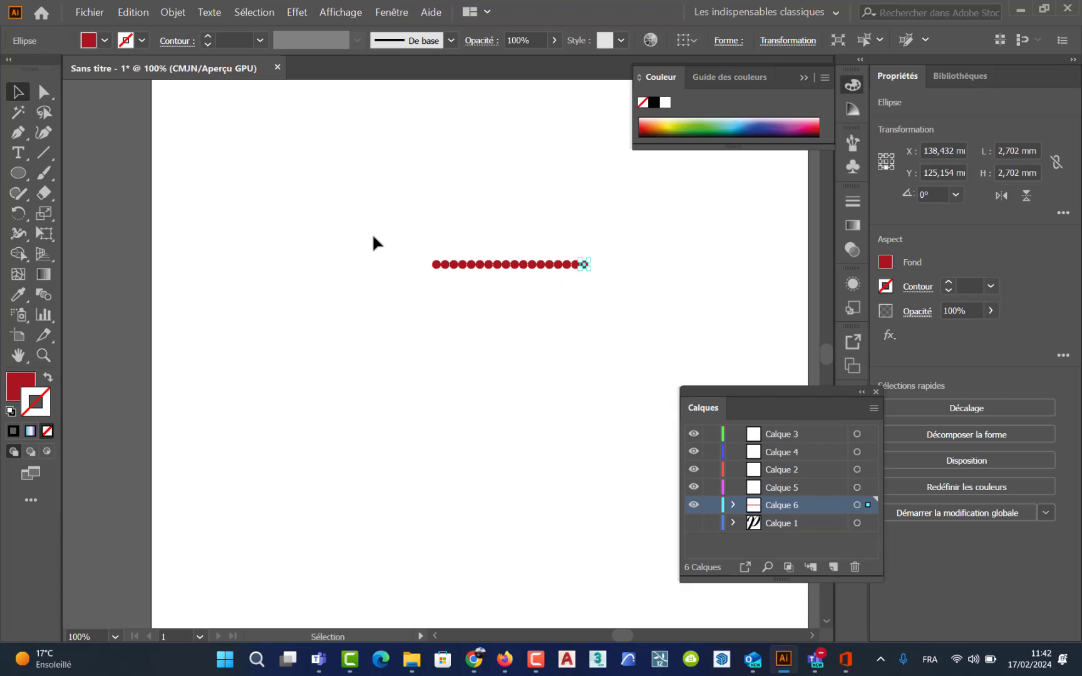
Step: Duplicate the row of circles downward at equal spacing to build an 11-row grid about 30 mm high
drag(421, 247, 607, 292)
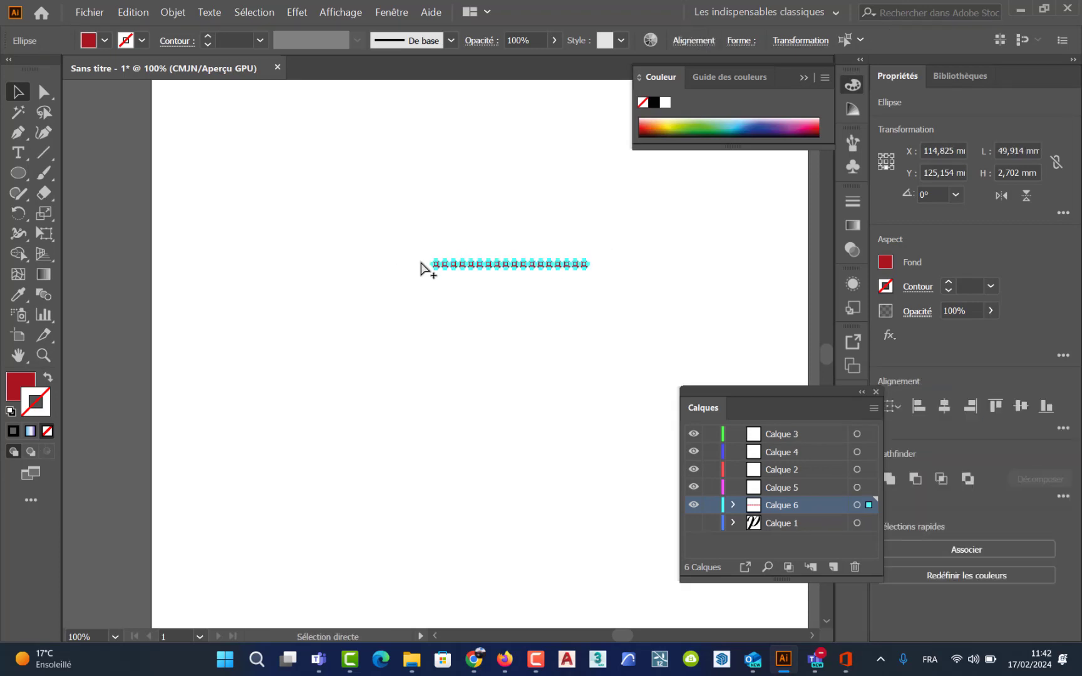
scroll(420, 266, up, 6)
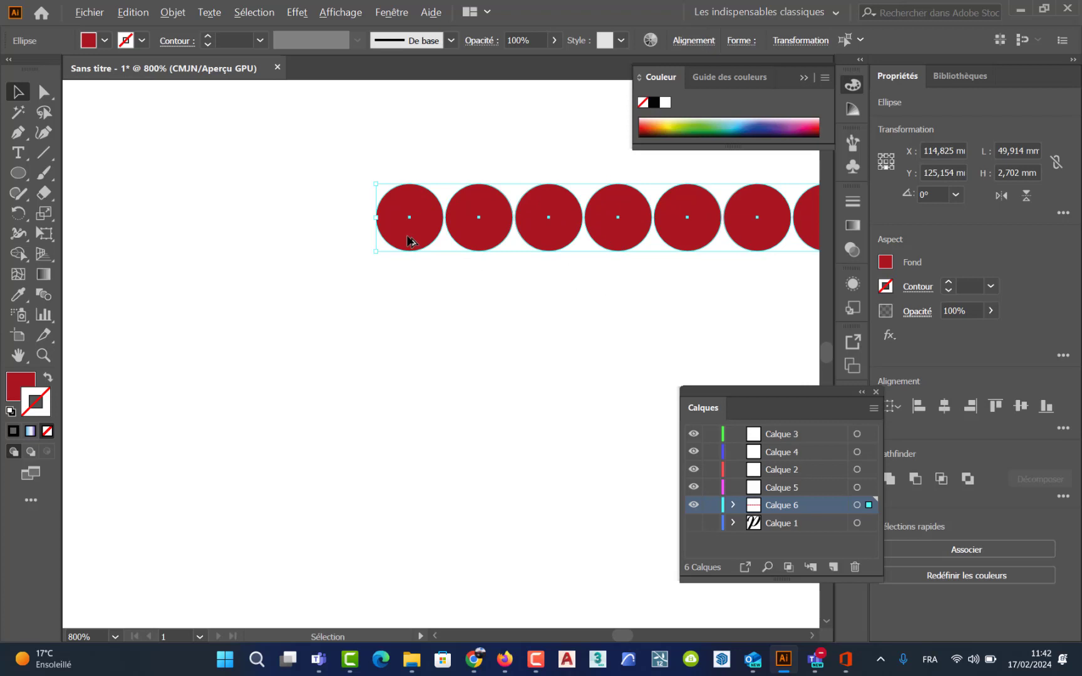
drag(408, 241, 415, 305)
key(ctrl+d)
key(ctrl+d)
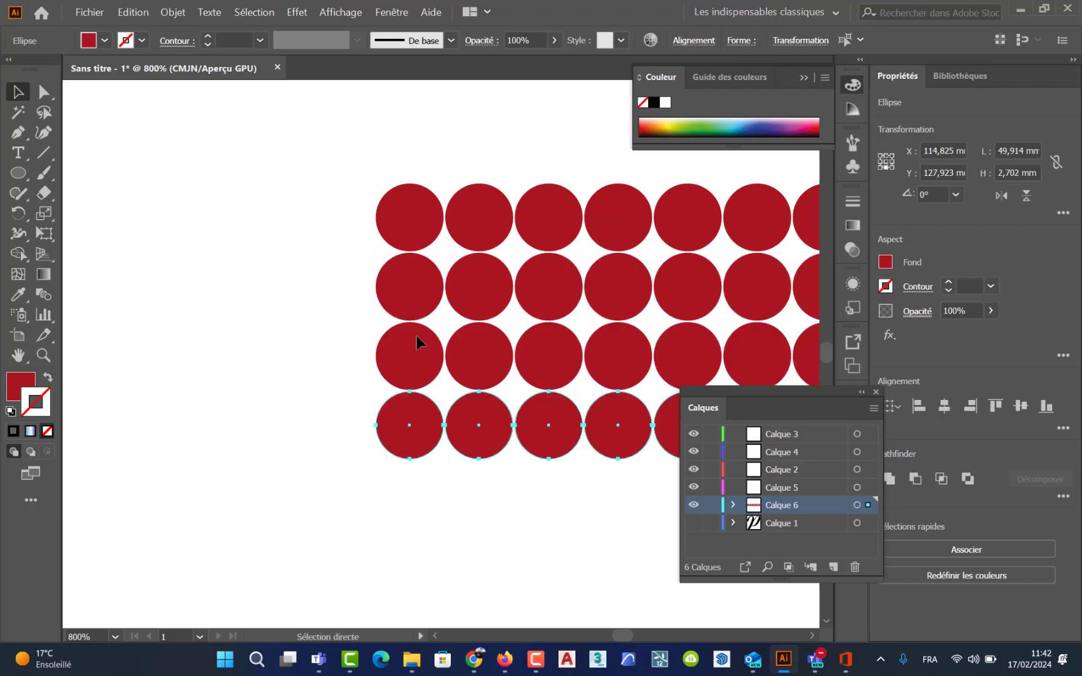
key(ctrl+d)
key(ctrl+d)
key(ctrl+d)
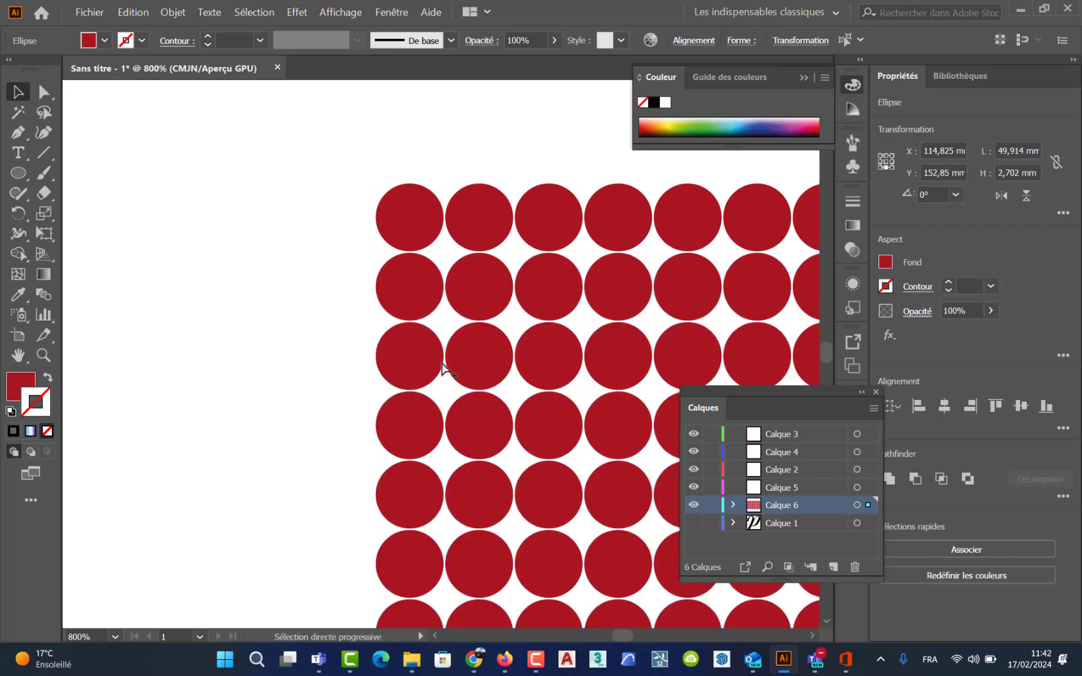
Step: Show Calque 1 and move the black "P" slightly up so its arches lie within the circle grid
key(ctrl+minus)
key(ctrl+minus)
key(ctrl+minus)
key(ctrl+minus)
drag(573, 432, 416, 417)
scroll(344, 377, down, 3)
click(438, 457)
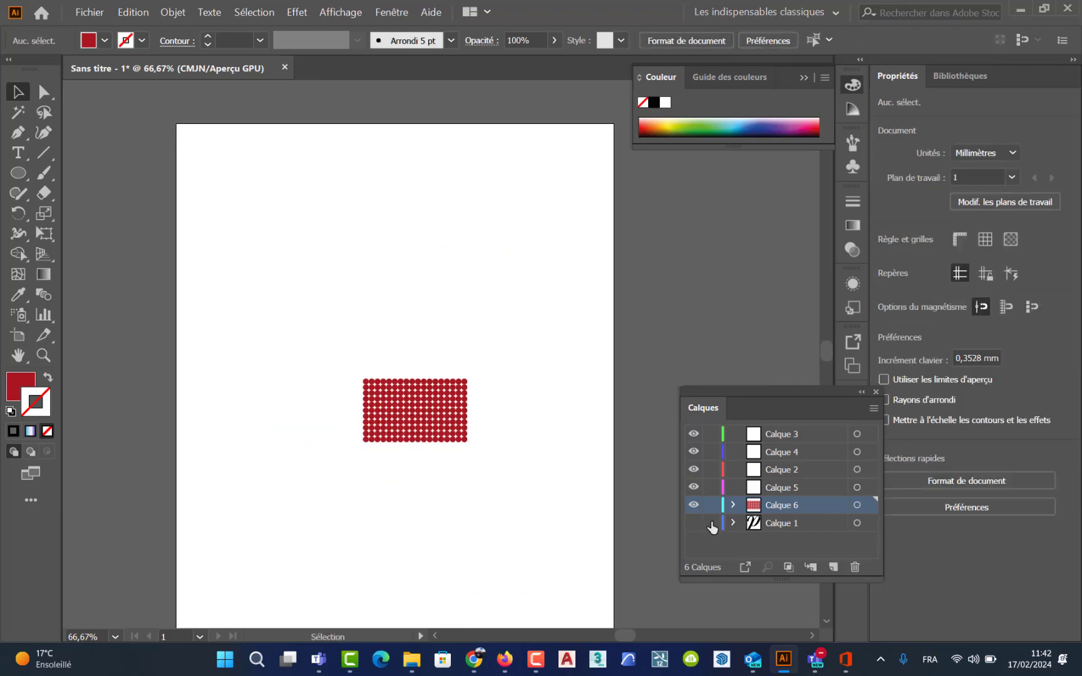
click(692, 522)
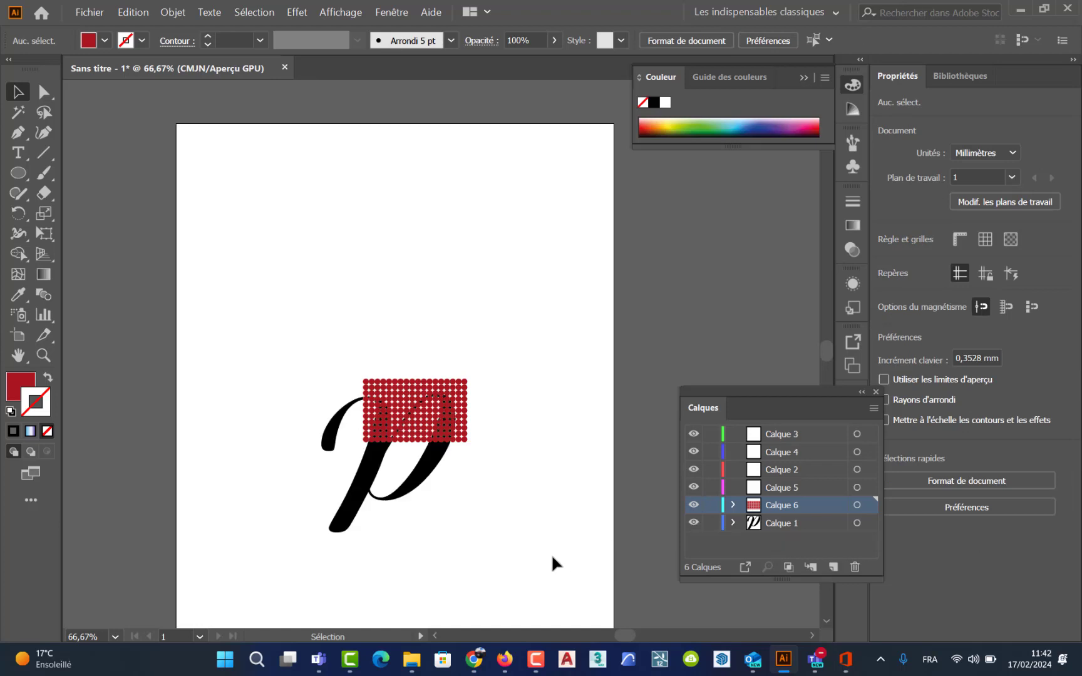
drag(407, 498, 409, 483)
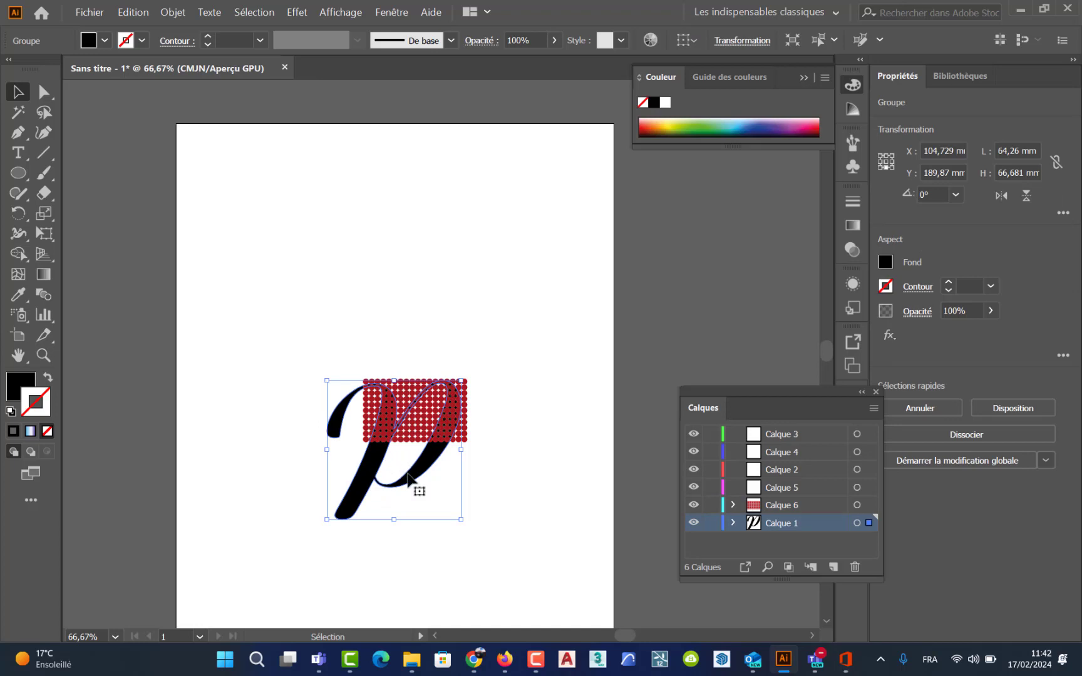
drag(411, 483, 406, 482)
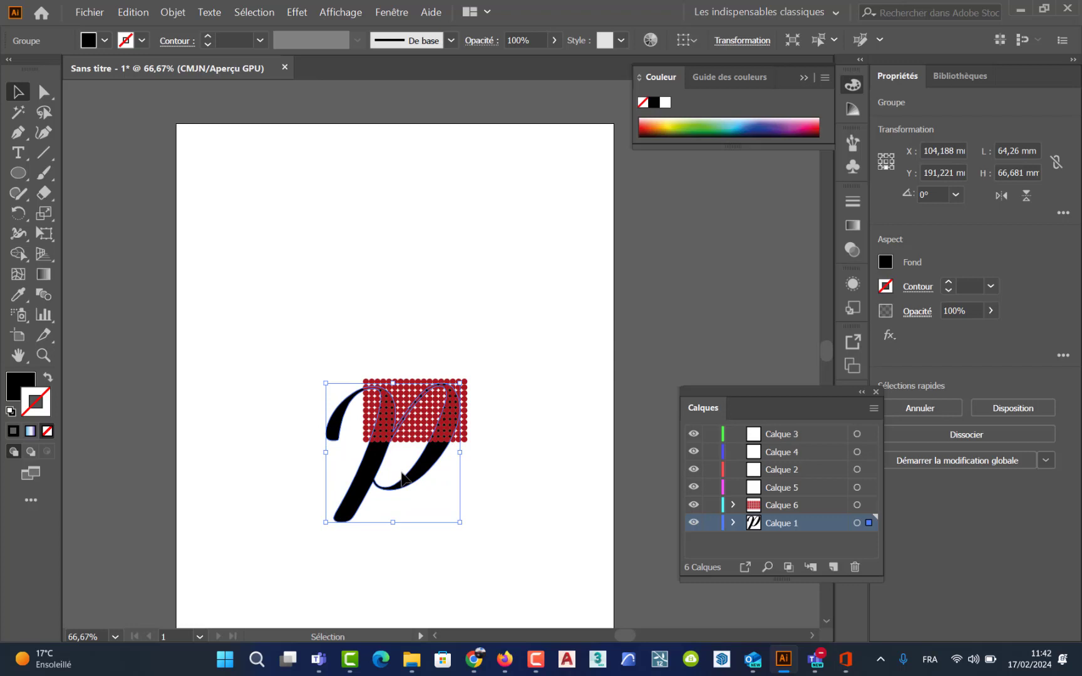
Step: Bring the "P" to the front of its layer and place Calque 1 directly above Calque 6
right_click(416, 468)
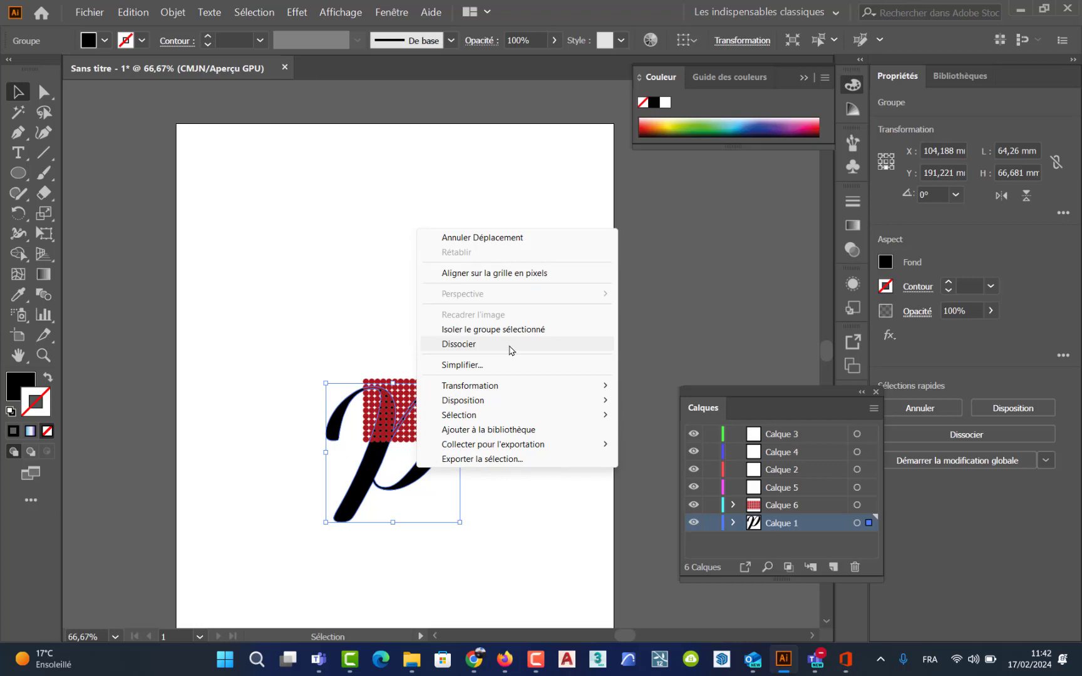
mouse_move(557, 401)
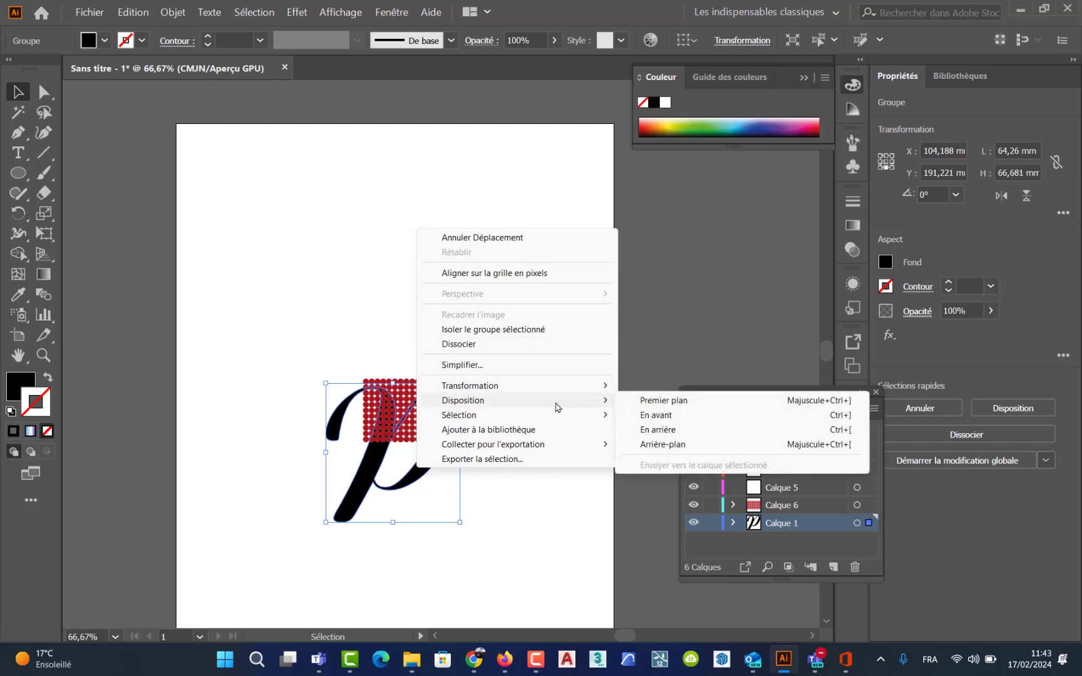
click(634, 400)
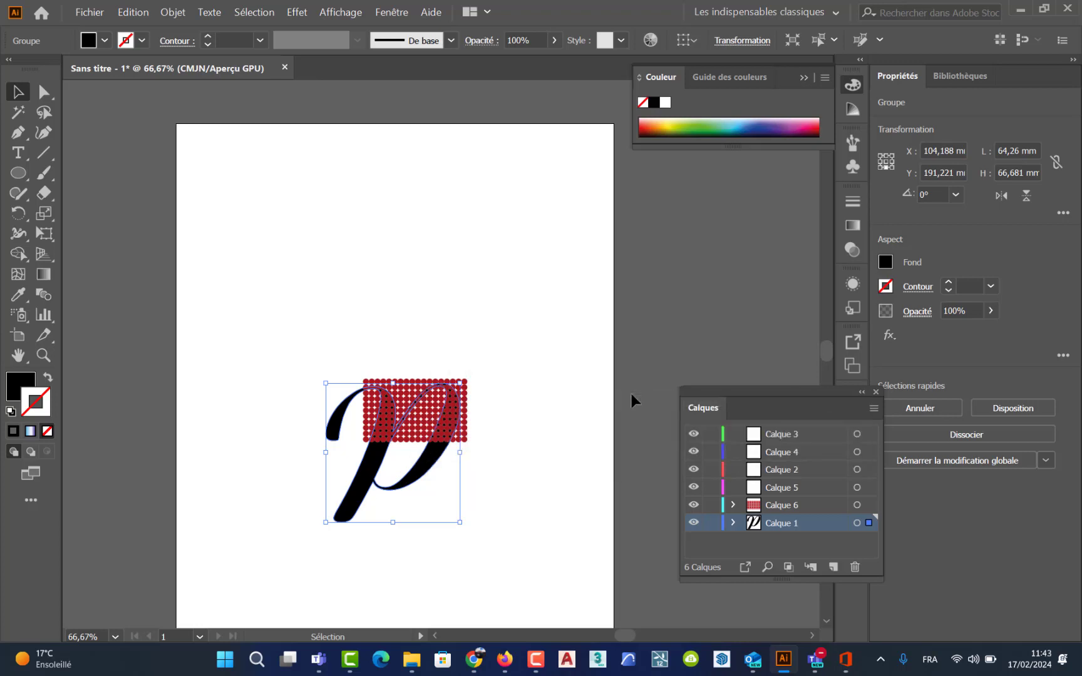
click(529, 452)
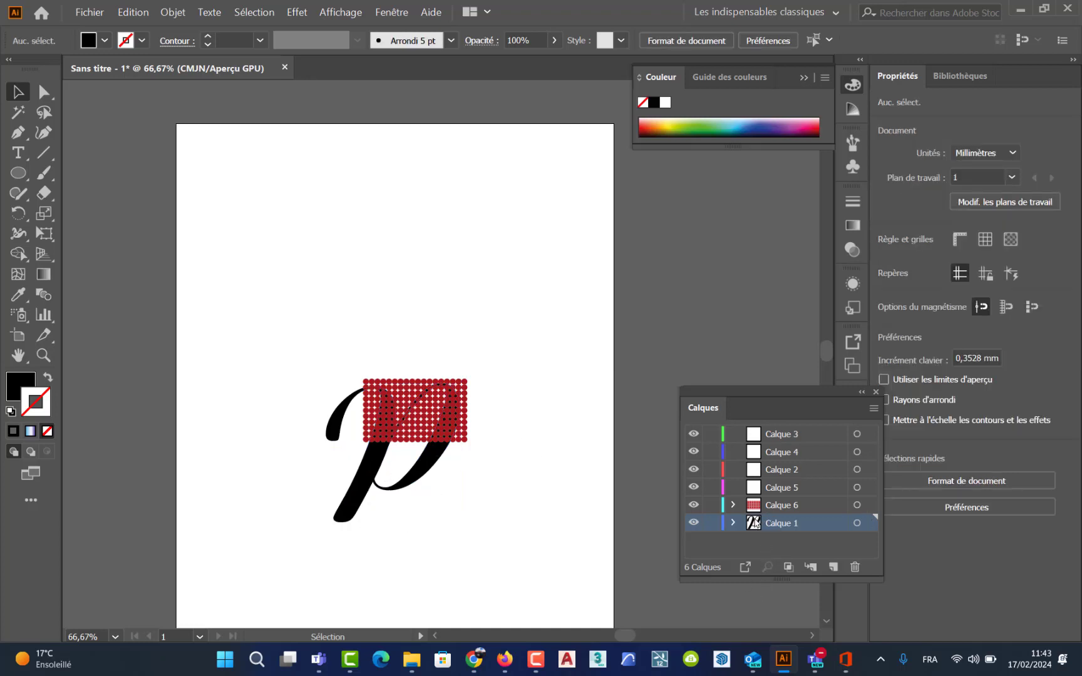
drag(753, 523, 753, 499)
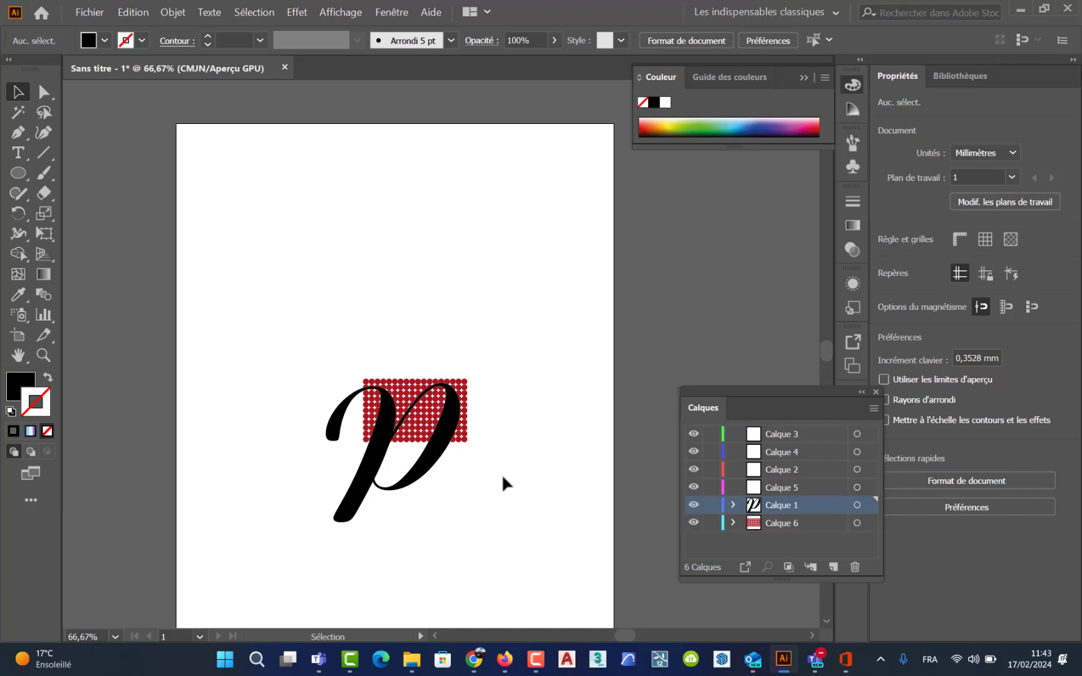
Step: Copy the "P" group to the clipboard, keeping the original in place
scroll(396, 470, up, 3)
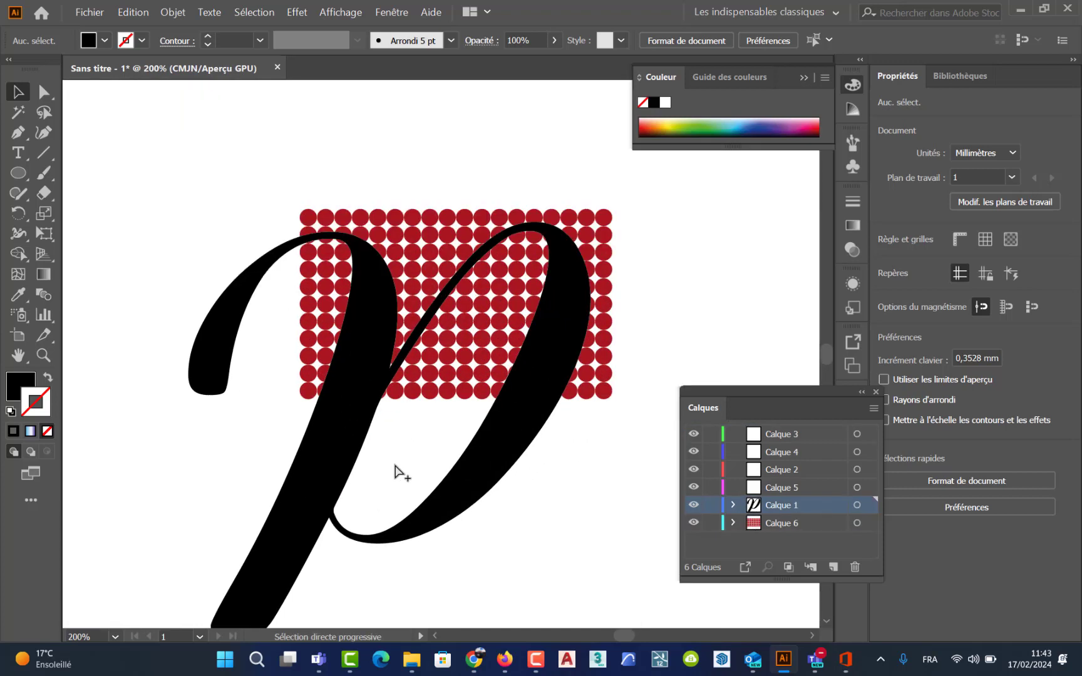
scroll(418, 476, down, 1)
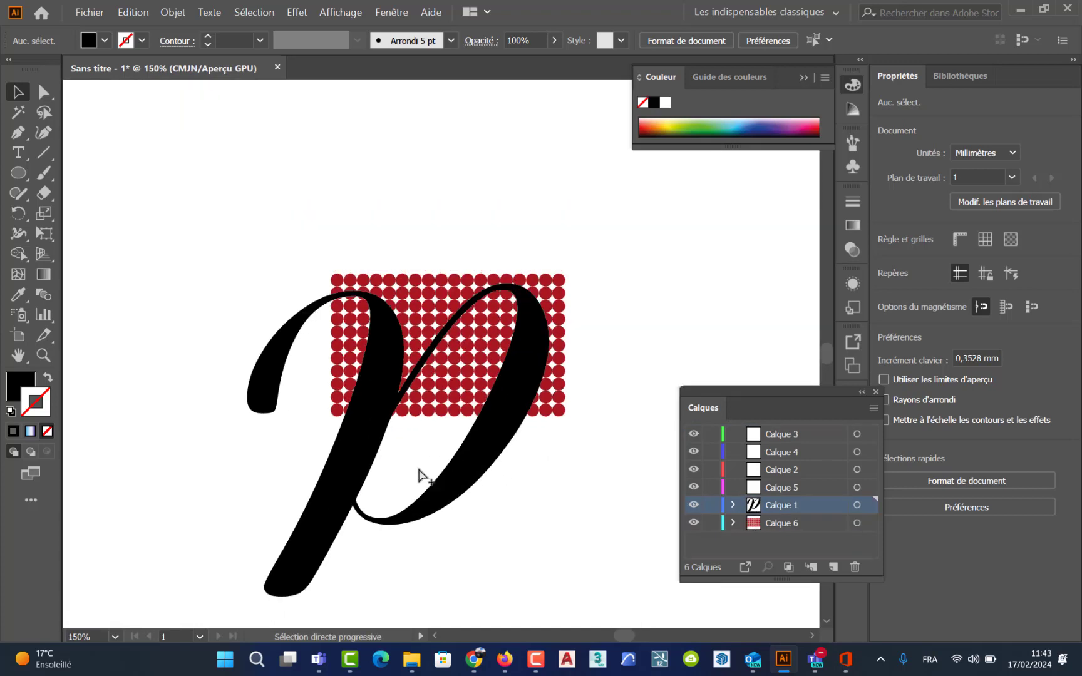
click(474, 481)
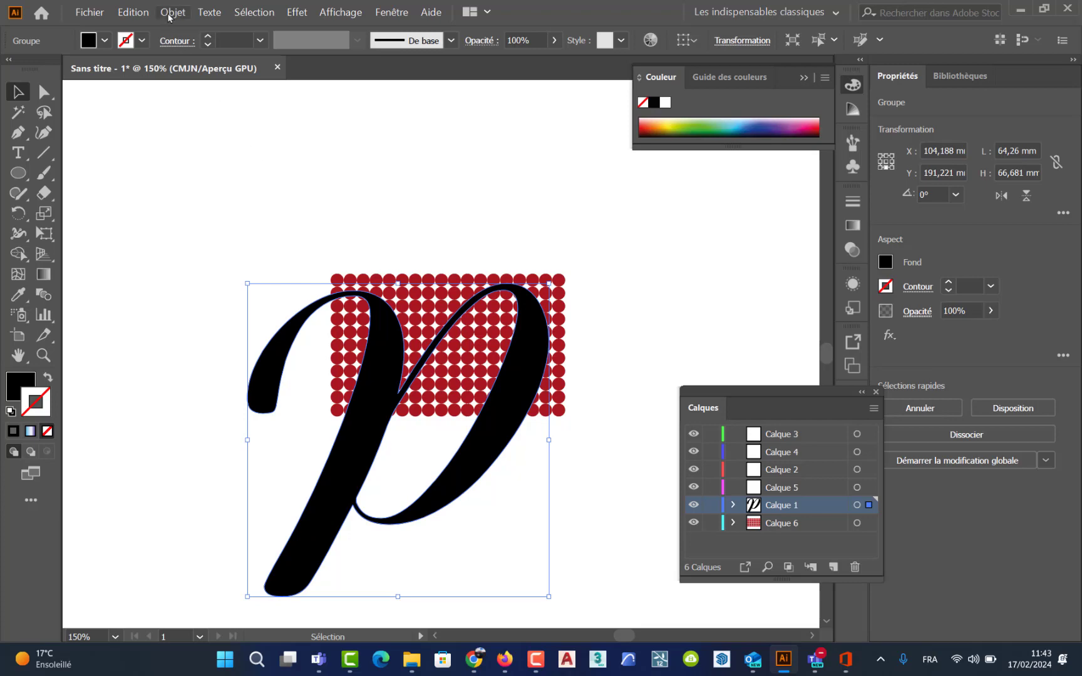
click(144, 12)
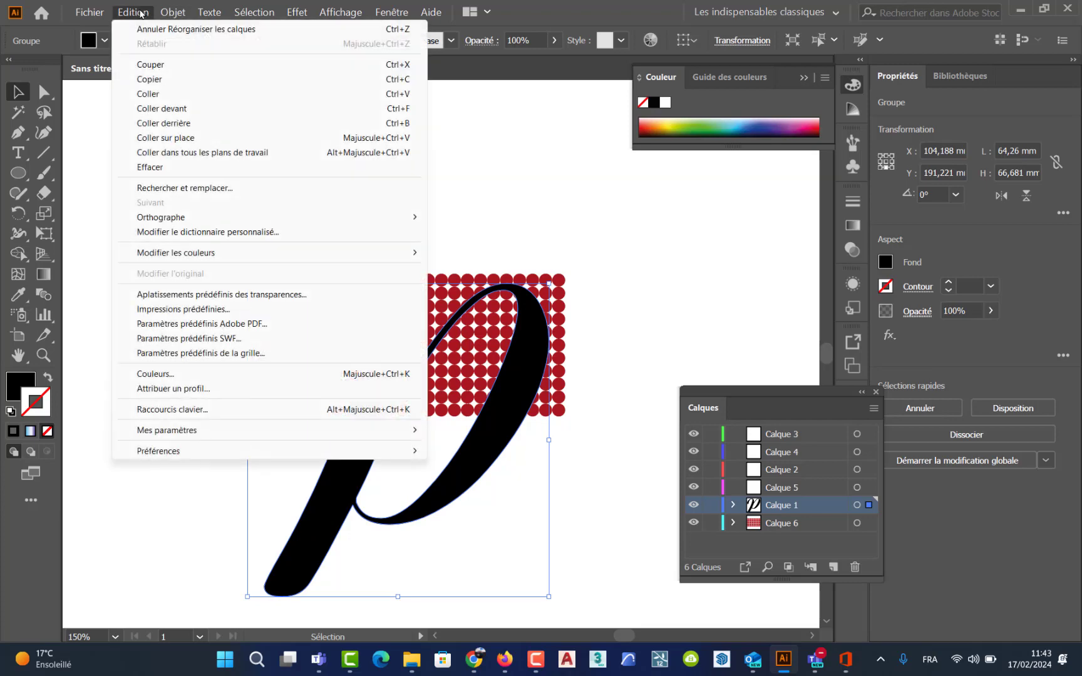
click(158, 81)
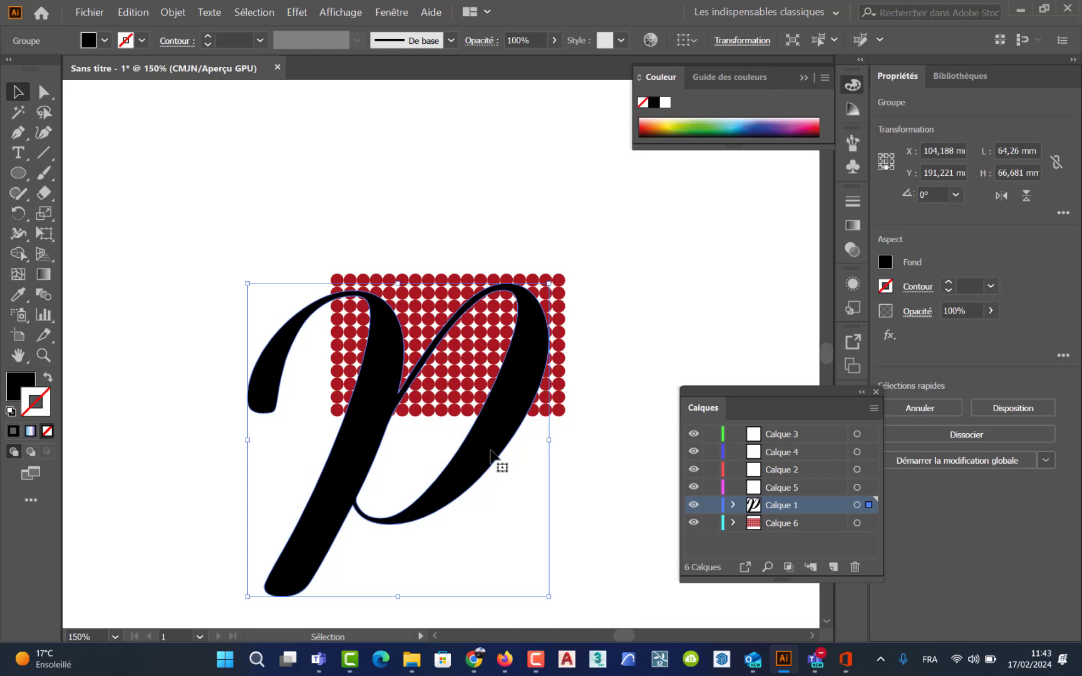
drag(490, 450, 516, 465)
key(ctrl+z)
Step: Combine all the red circles on Calque 6 into one compound path with Calque 1 hidden, and show Calque 1 again
click(584, 265)
drag(632, 229, 294, 424)
click(693, 505)
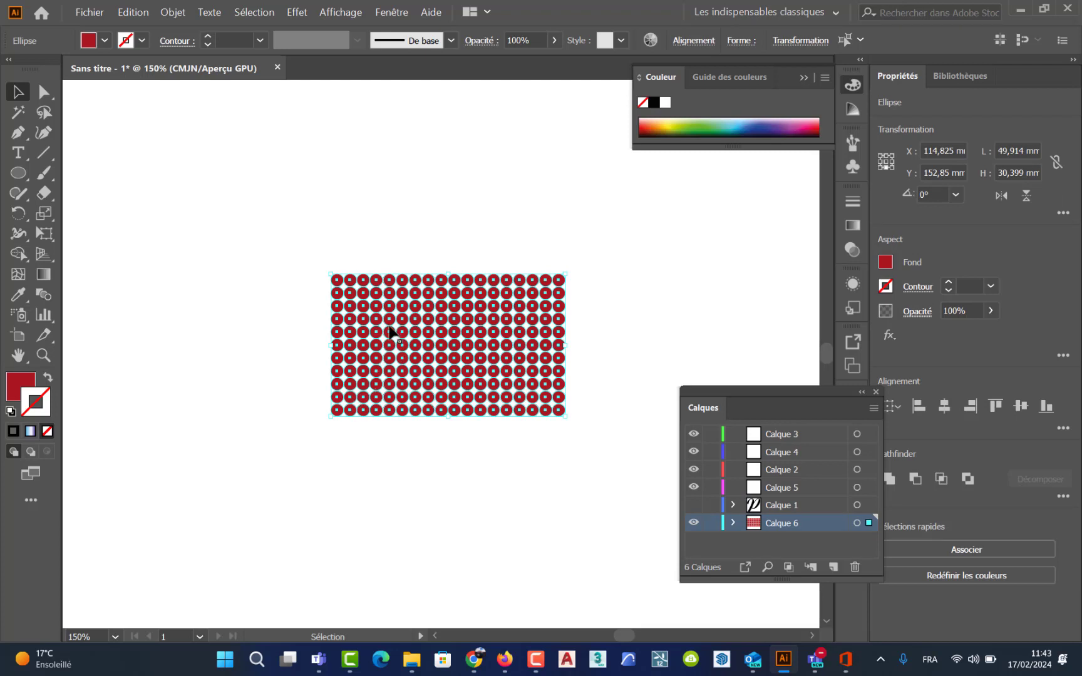
key(a)
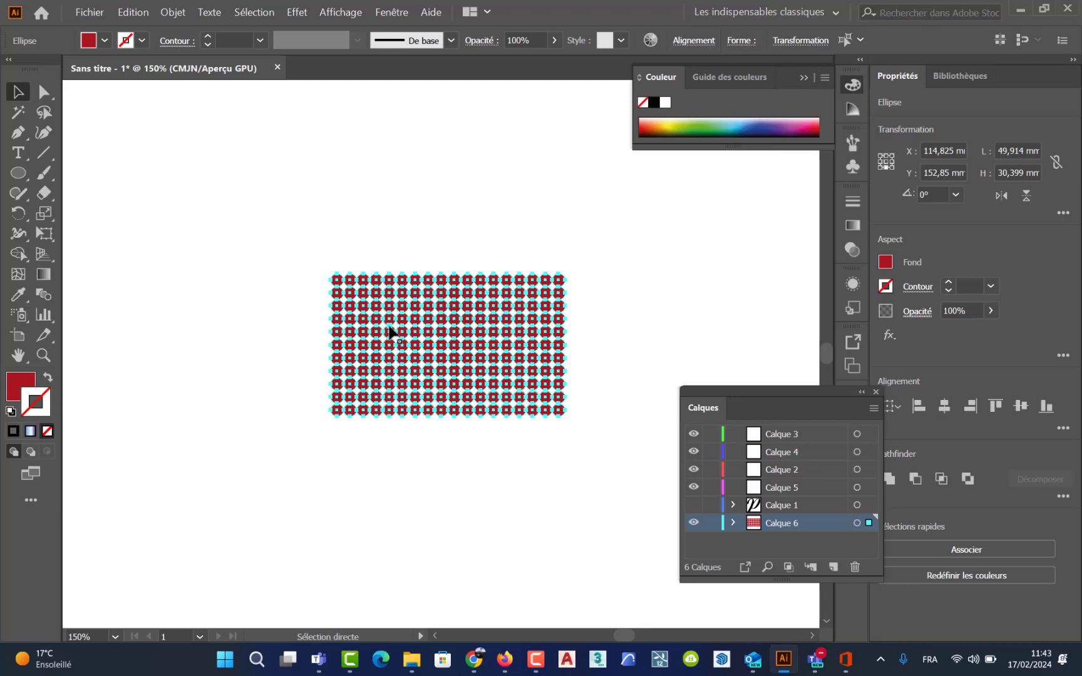
key(ctrl+8)
key(v)
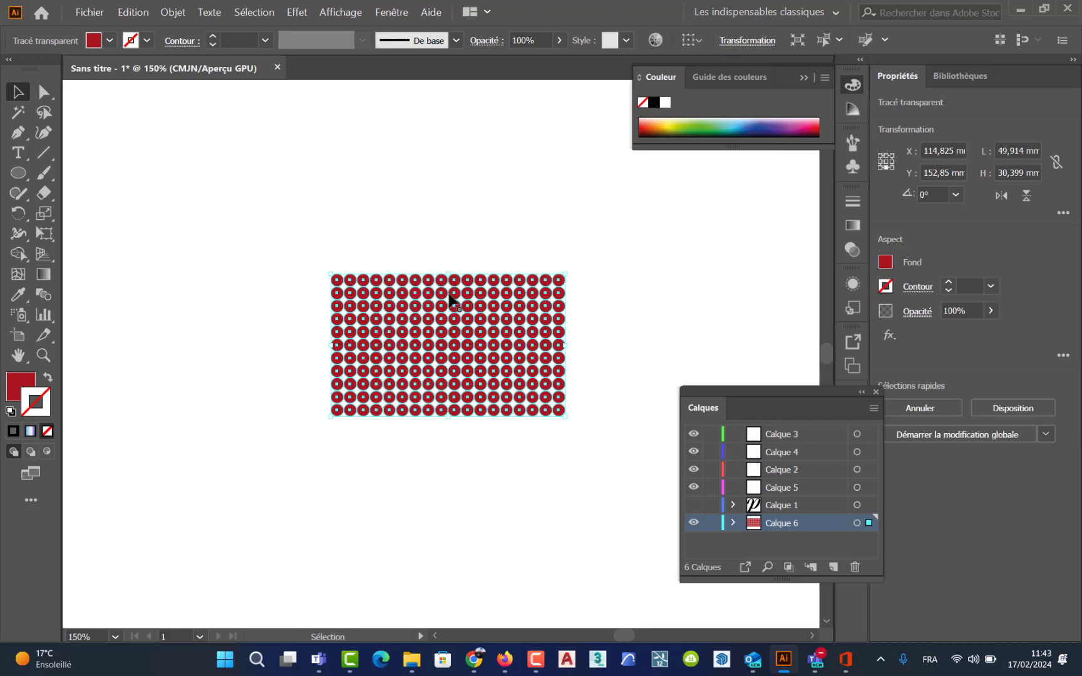
click(693, 504)
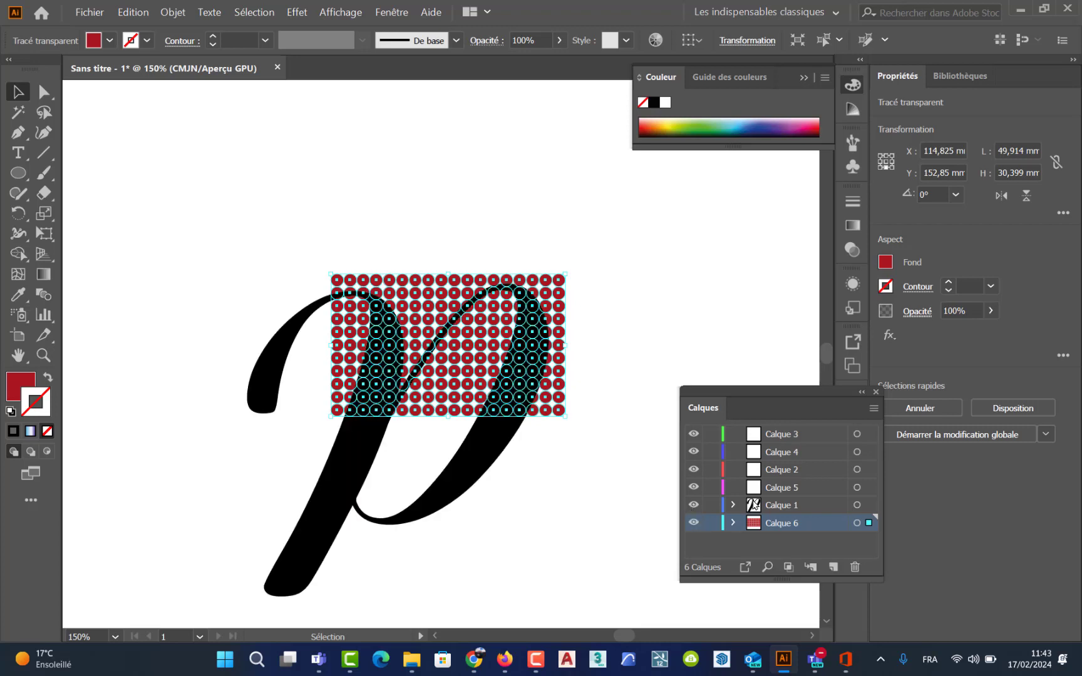
Step: Make a clipping mask from the black "P" and the red circle grid so the dots fill only the letter shape
click(760, 505)
click(600, 526)
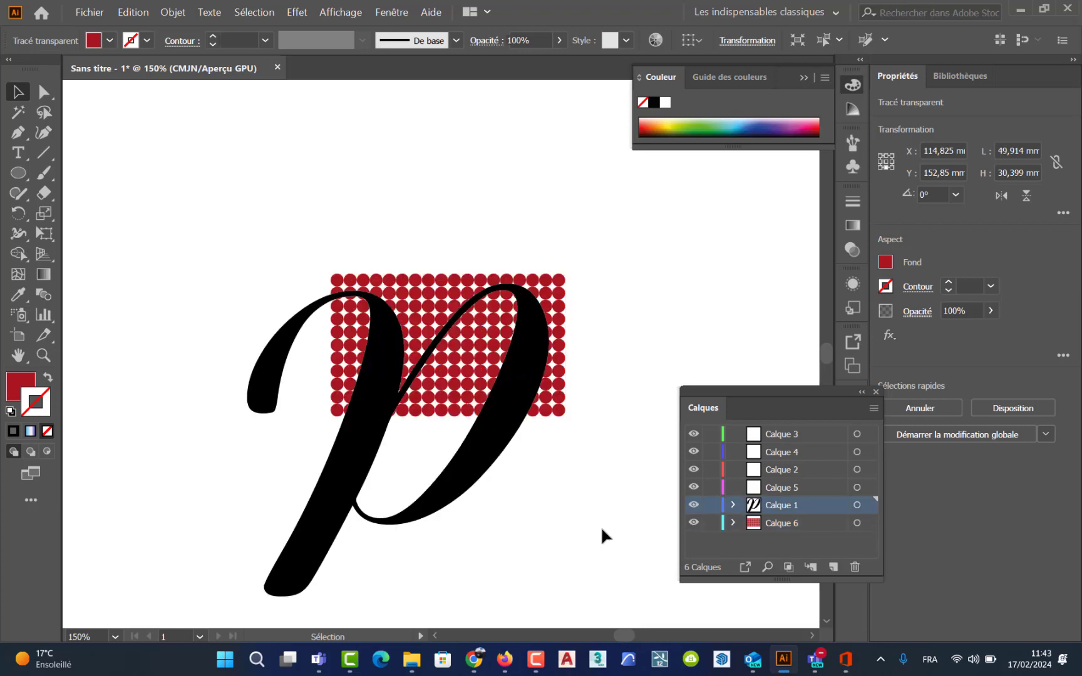
click(464, 477)
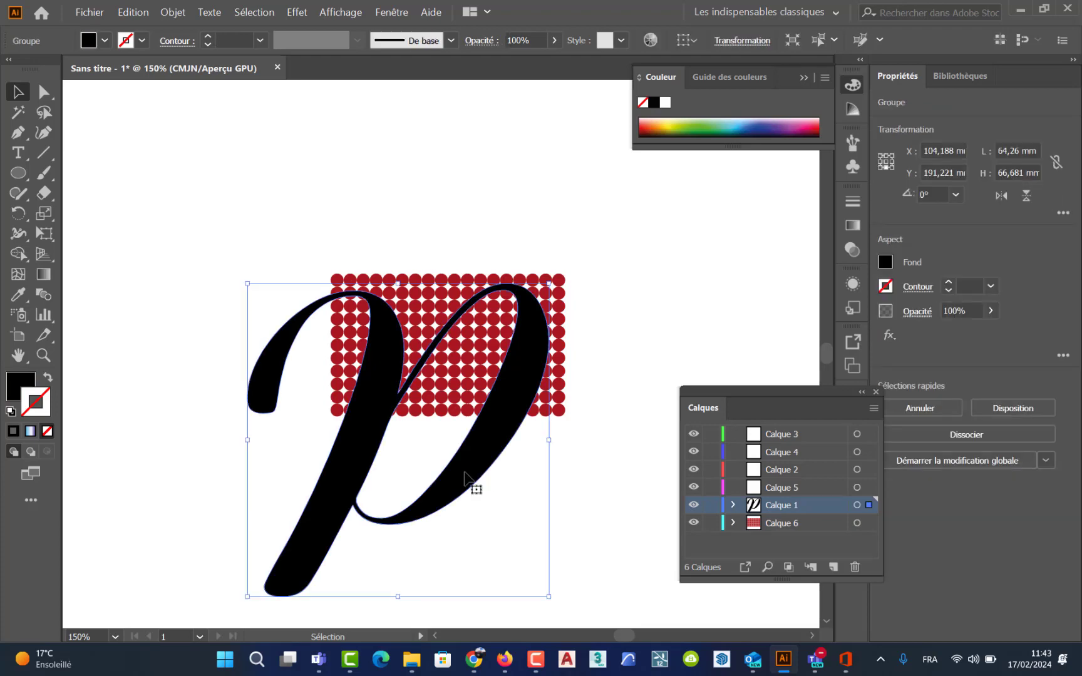
click(597, 287)
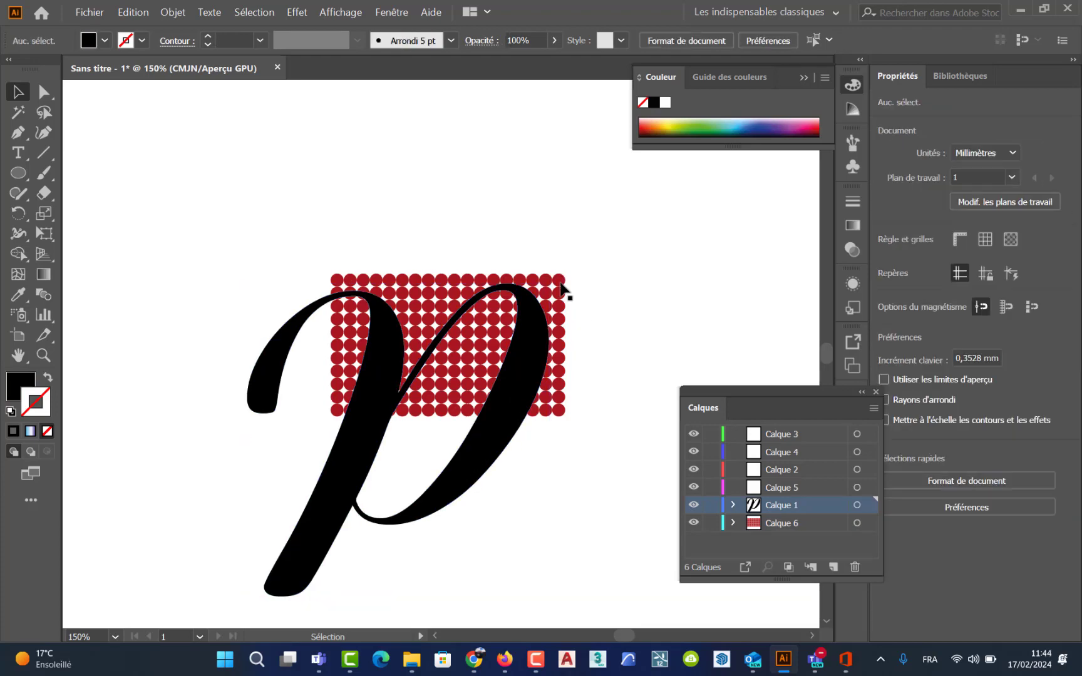
click(561, 285)
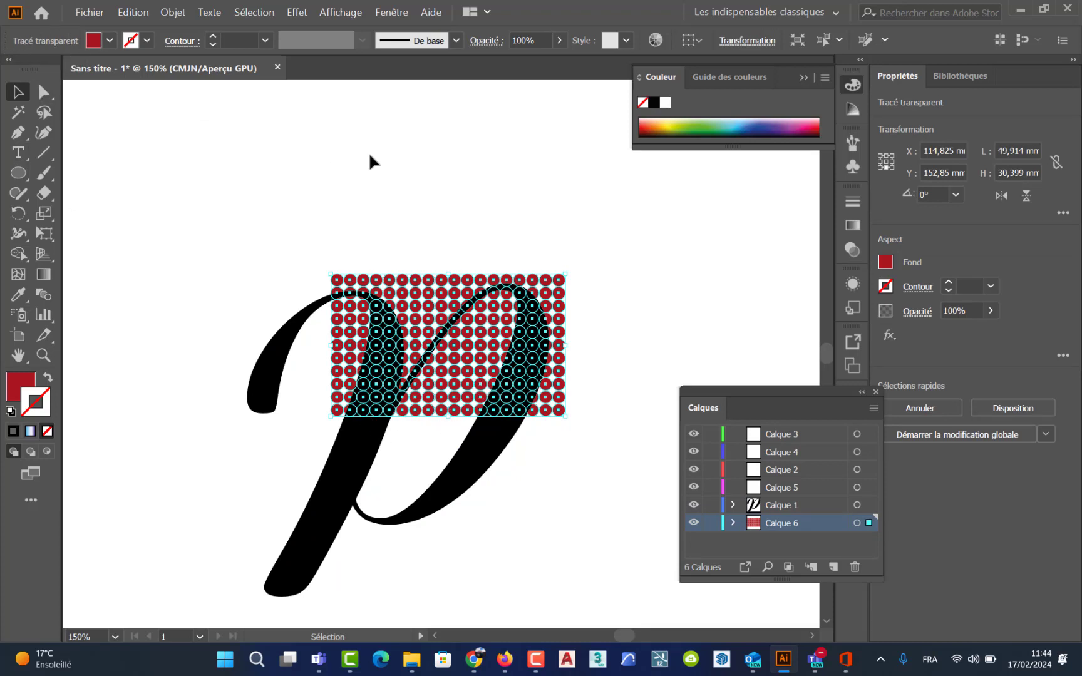
click(574, 216)
drag(622, 228, 457, 396)
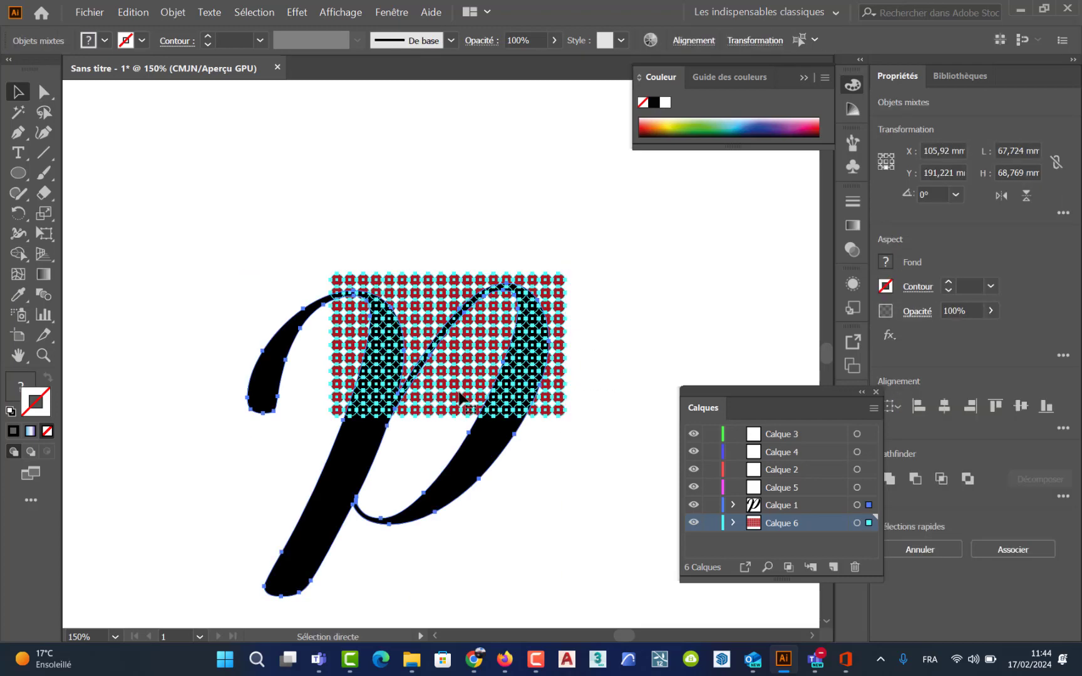
key(ctrl+7)
key(v)
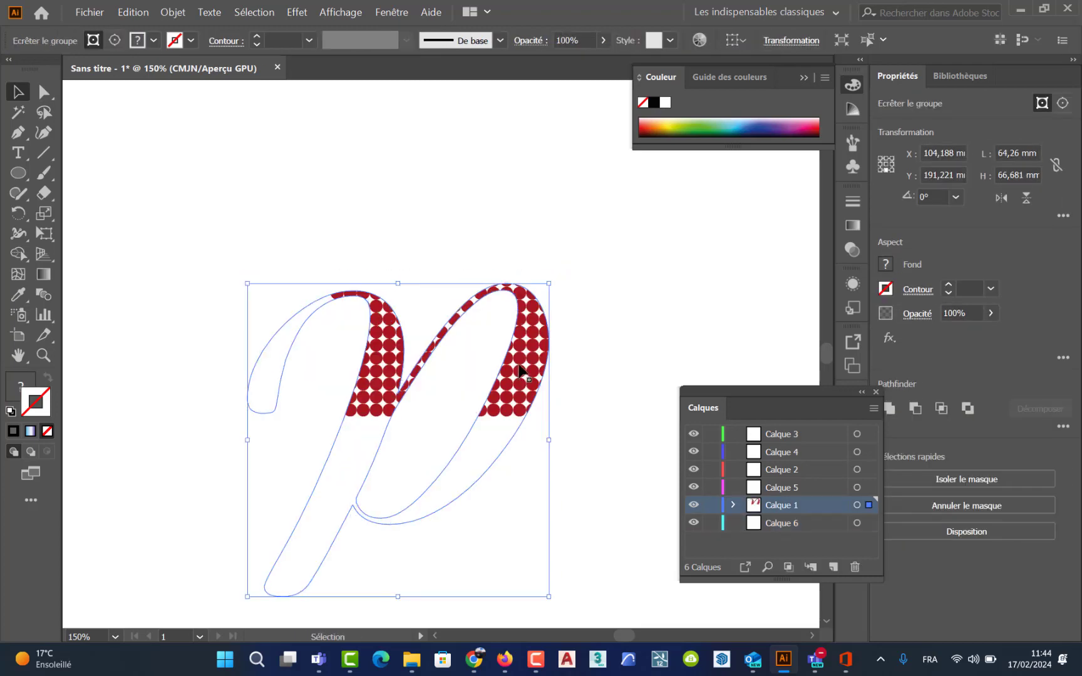
click(595, 355)
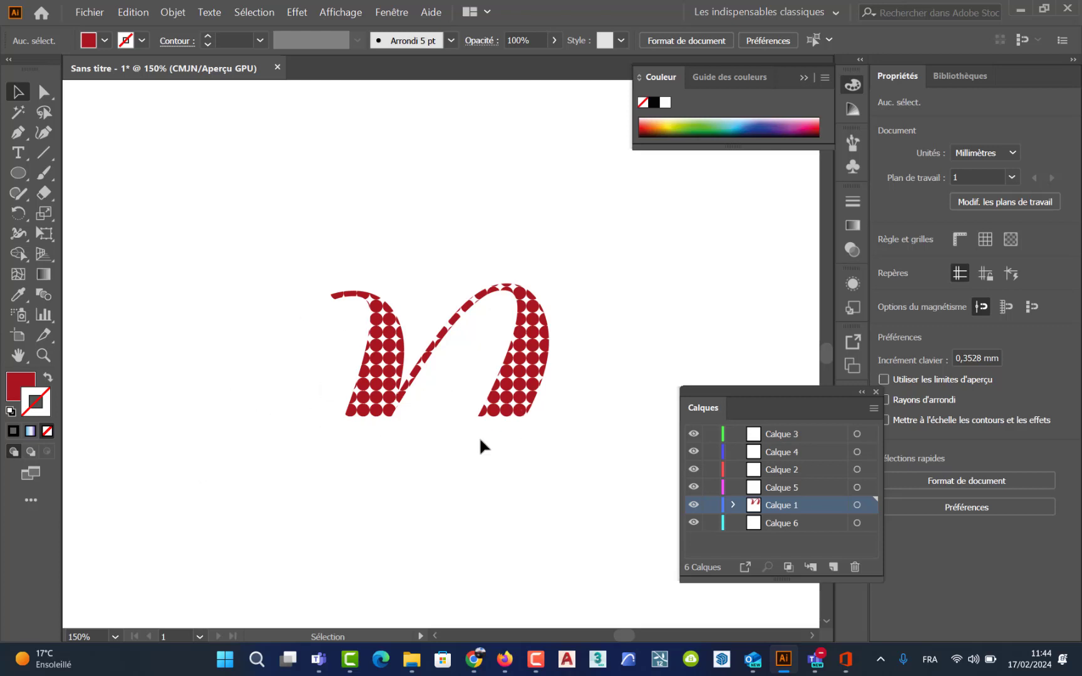
Step: Try scaling the whole clipped "P" group down to about 26.6 mm wide, and undo the scaling
click(486, 413)
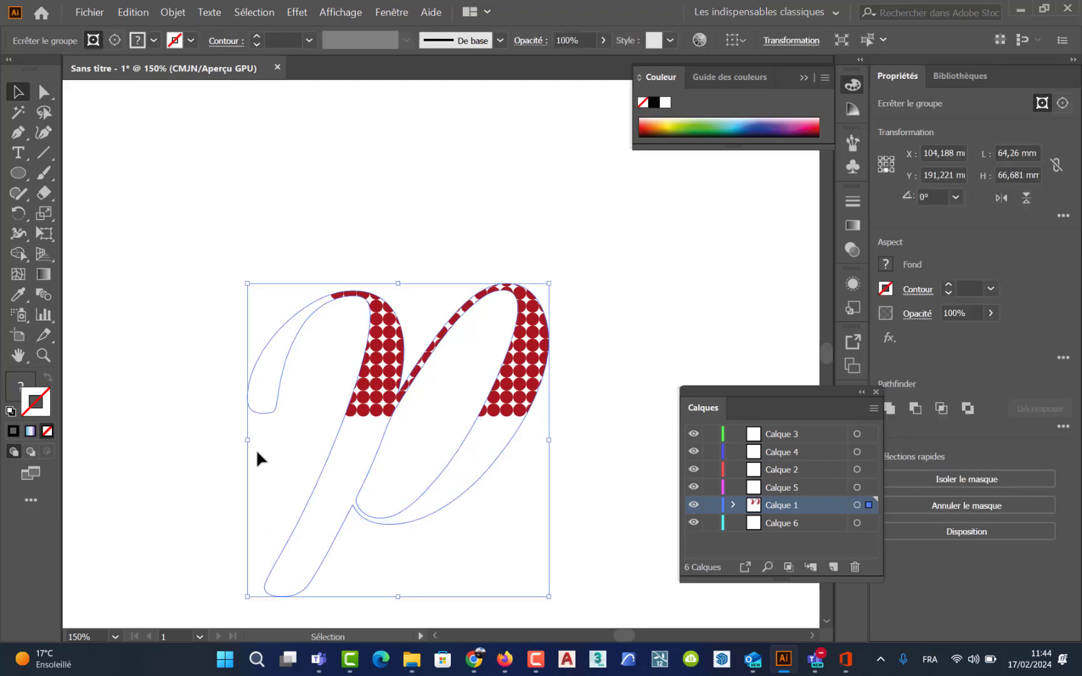
click(313, 571)
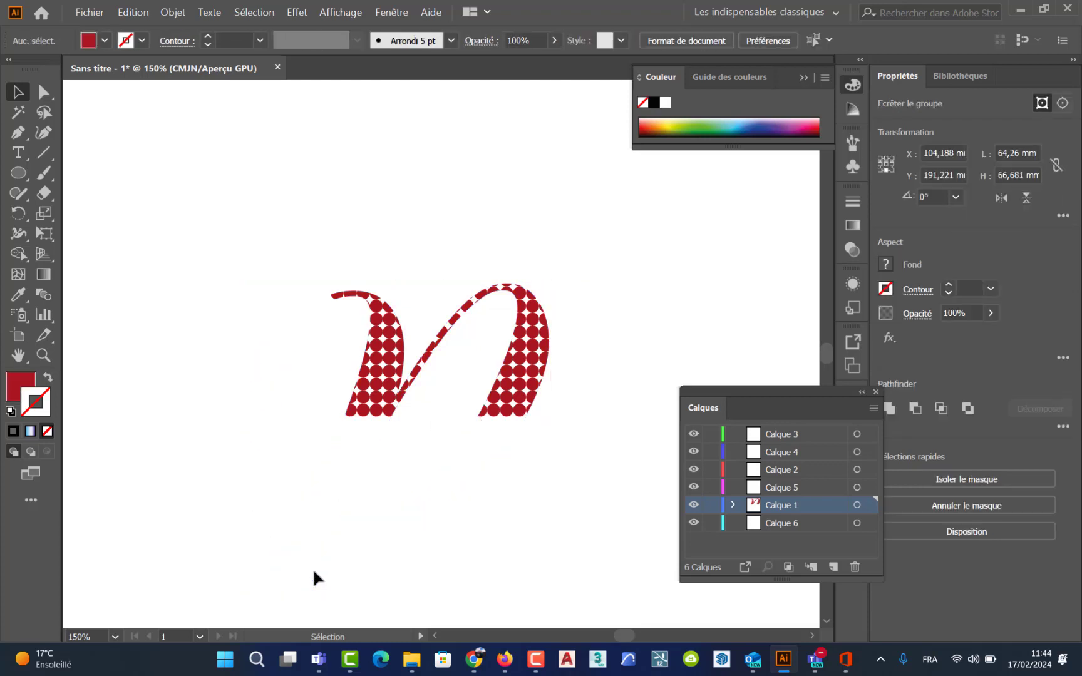
click(393, 408)
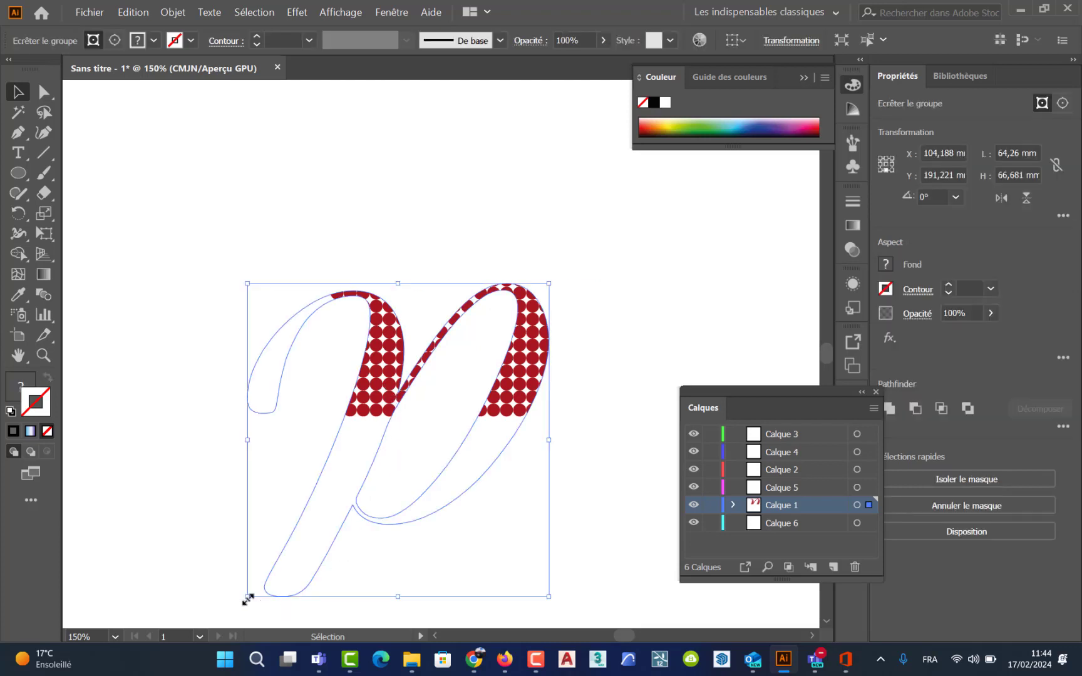
drag(248, 594, 408, 416)
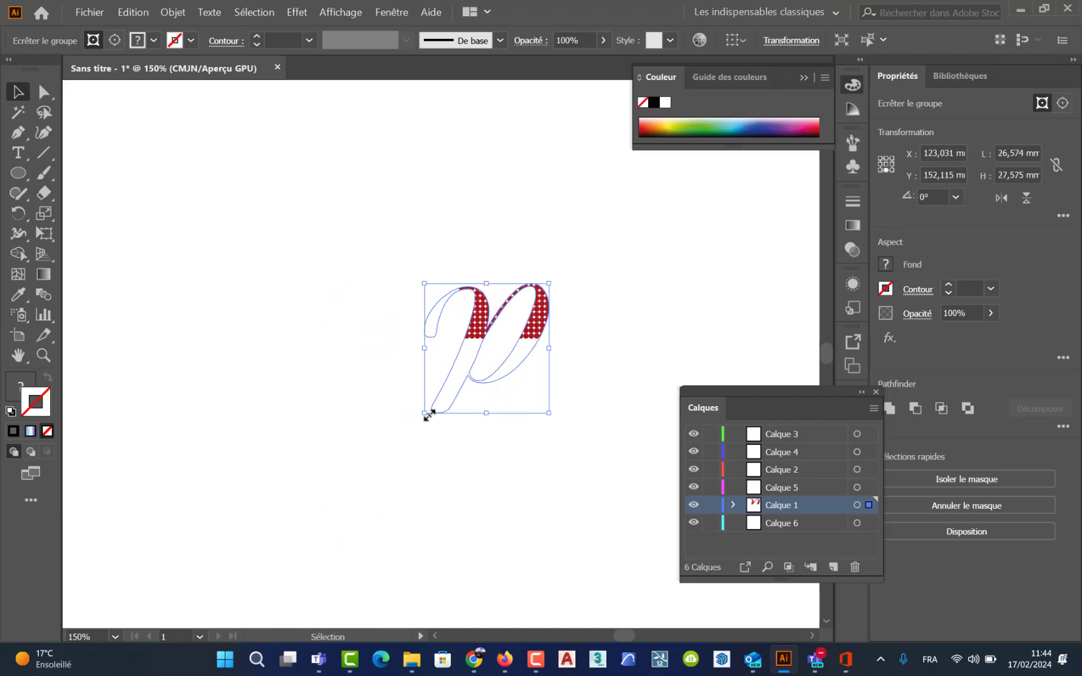
key(ctrl+z)
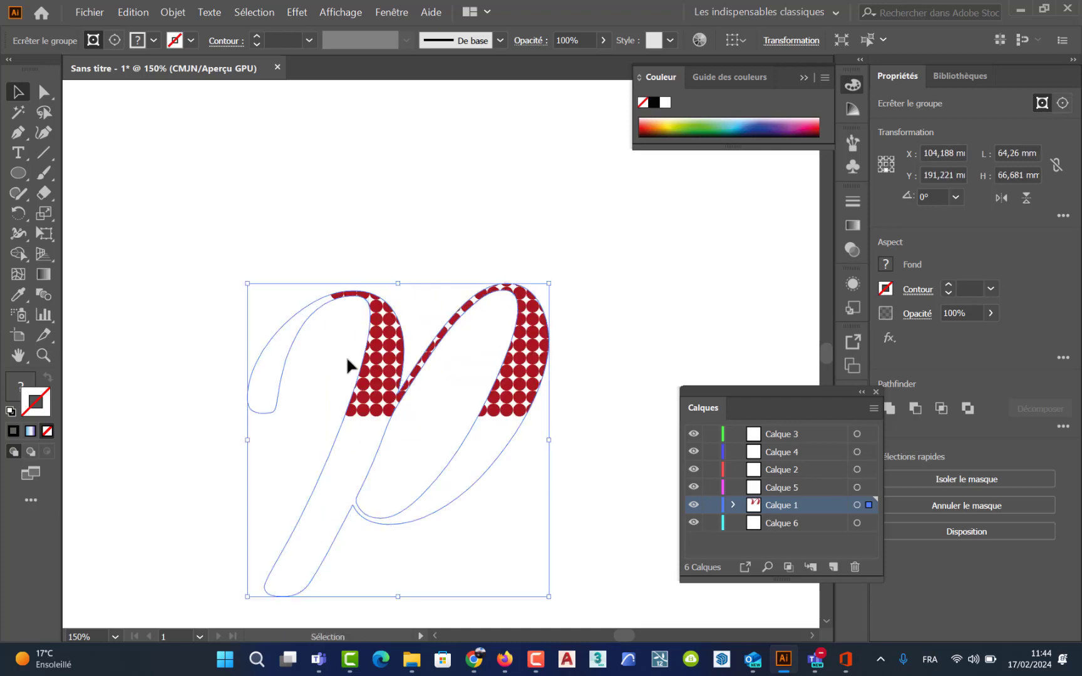
Step: Isolate the clip group, scale only its "P" mask down to about 25.6 by 26.6 mm within the dot grid, and exit isolation
double_click(519, 401)
click(520, 400)
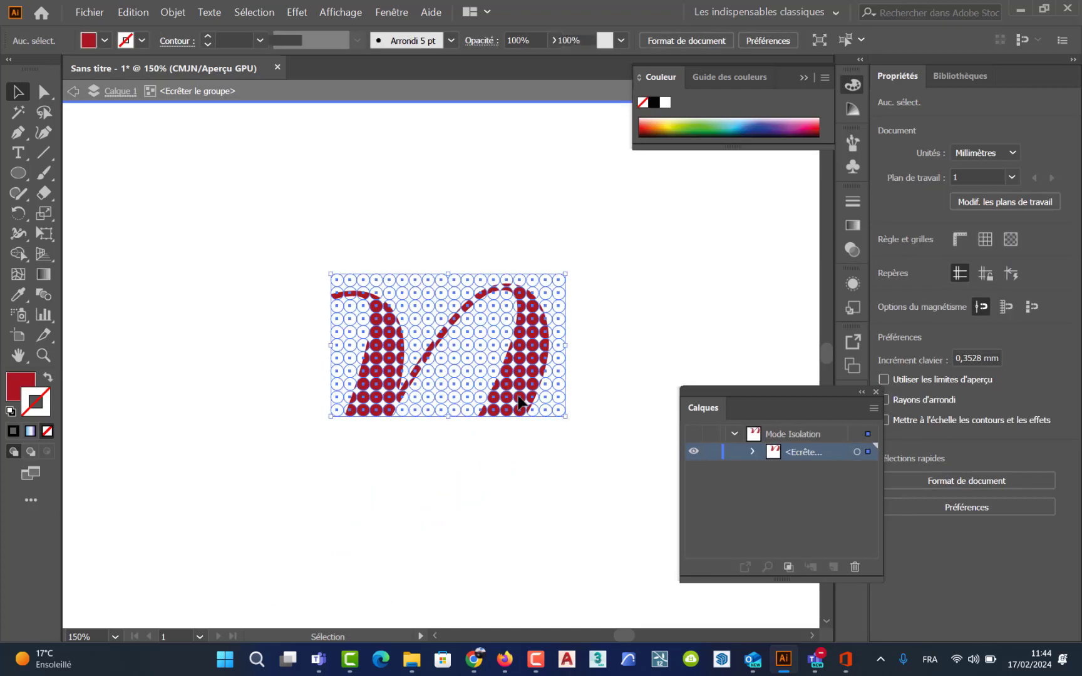
click(293, 497)
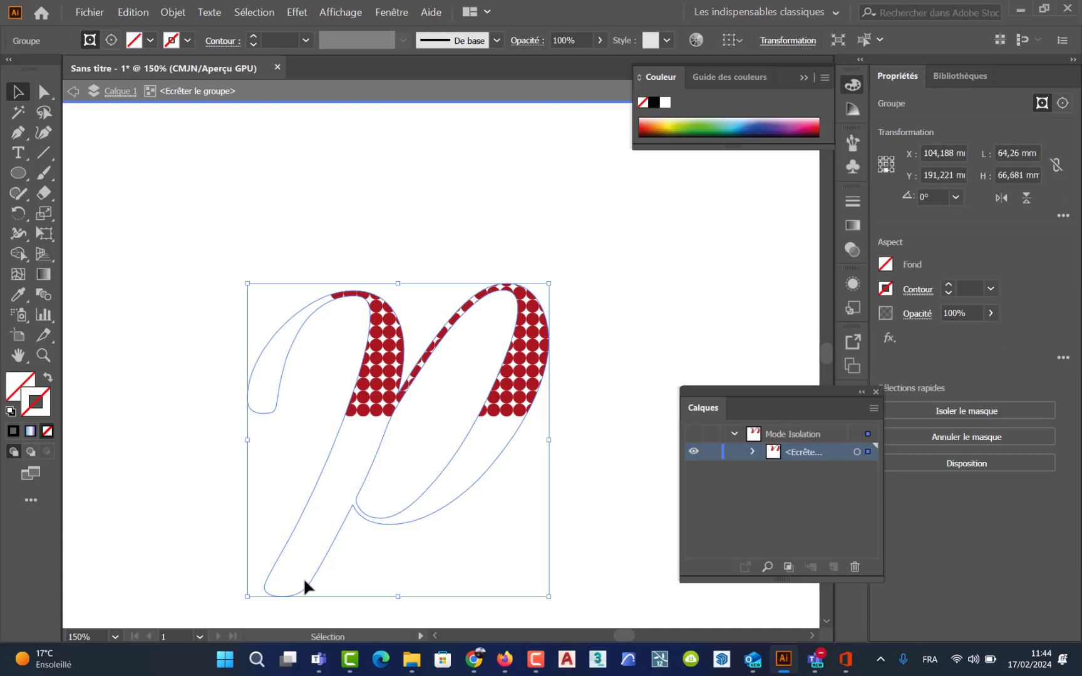
drag(248, 599, 407, 410)
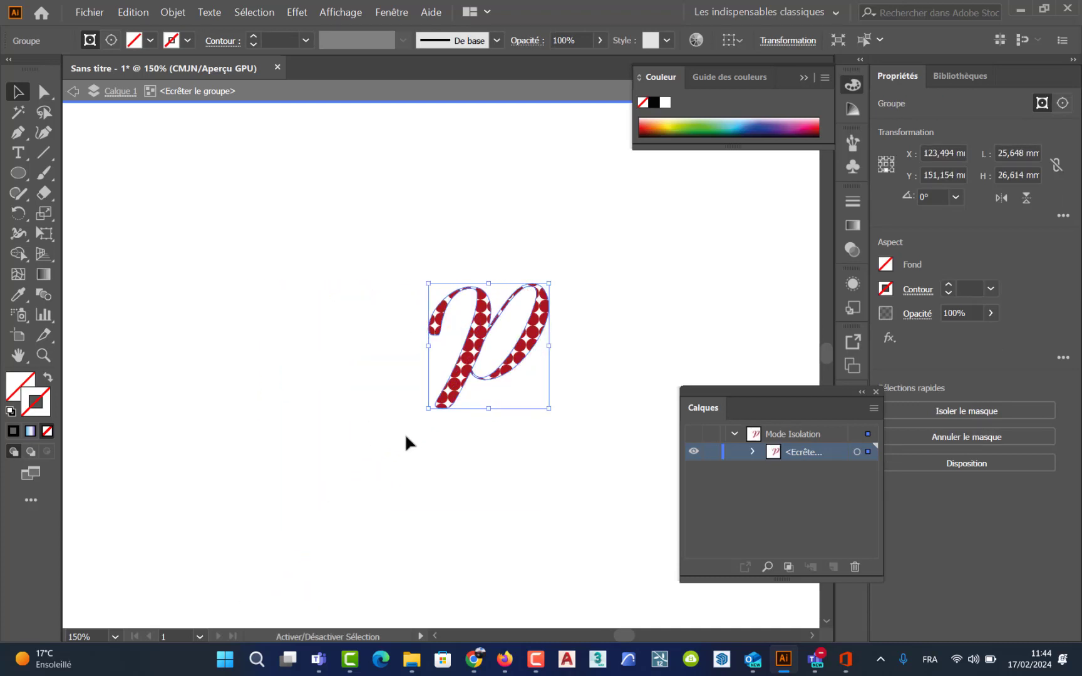
double_click(456, 499)
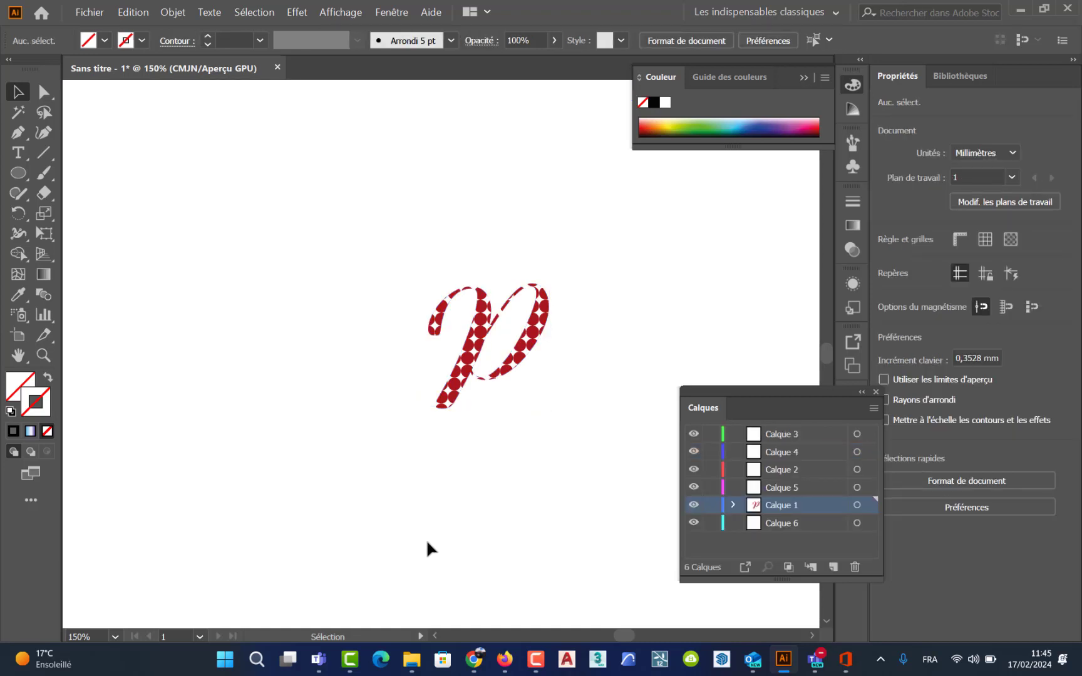
click(349, 659)
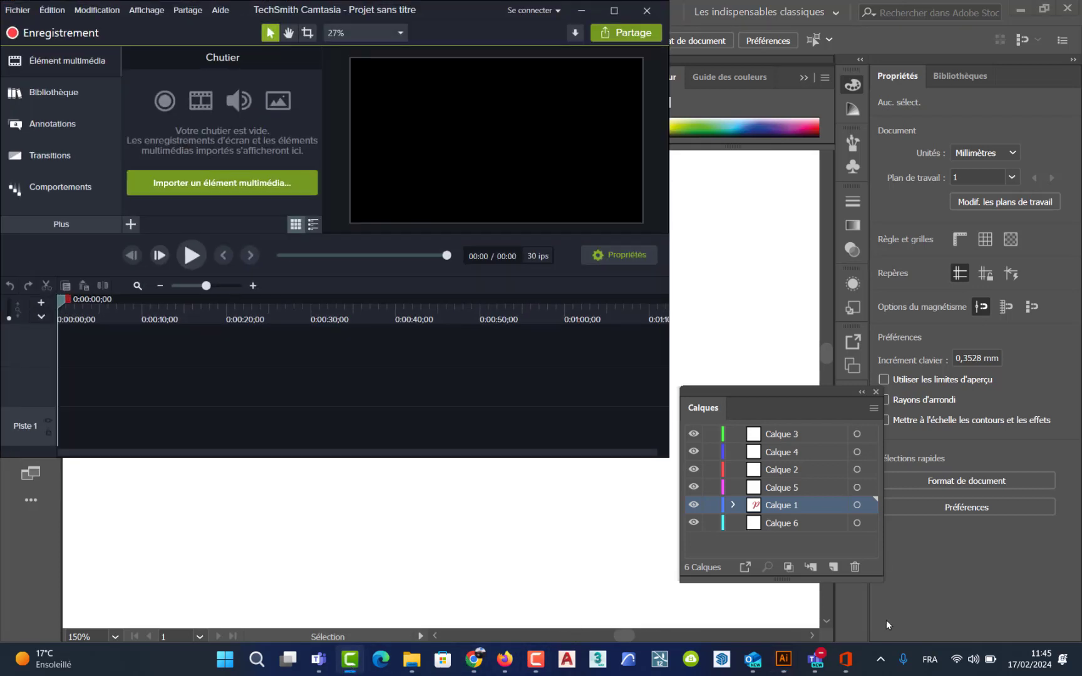
mouse_move(775, 667)
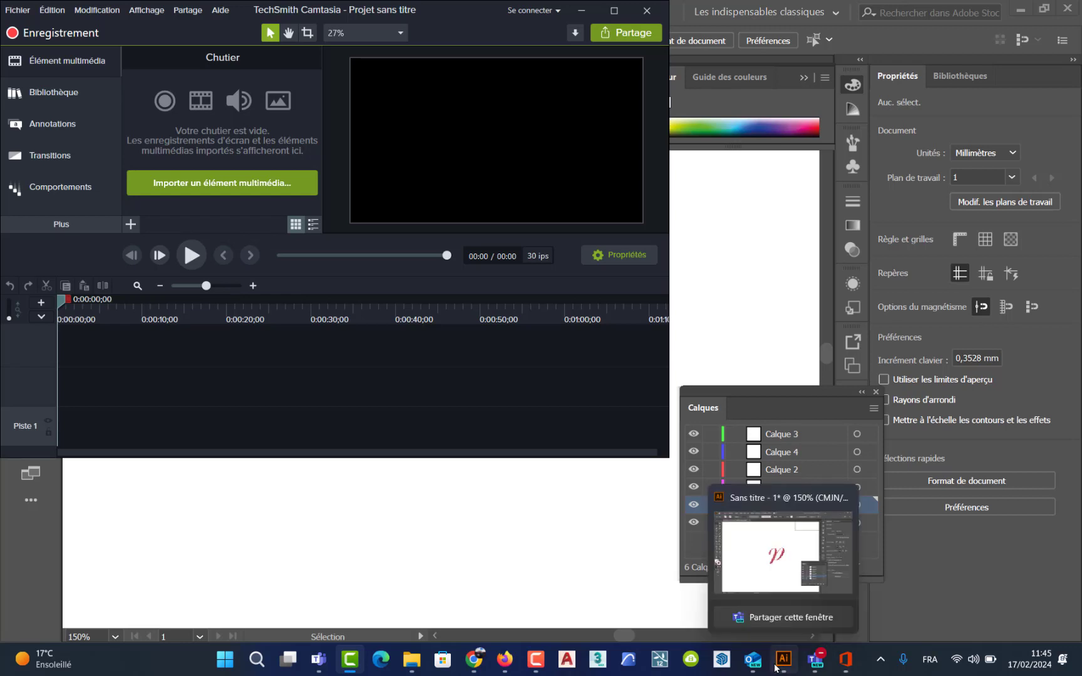
click(537, 663)
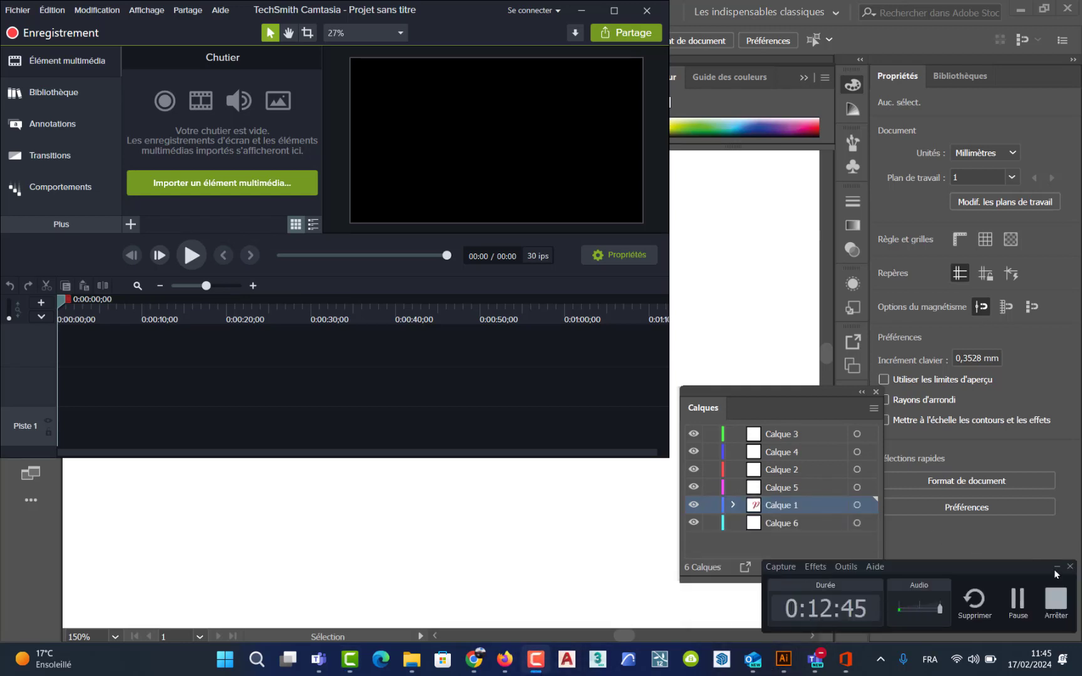